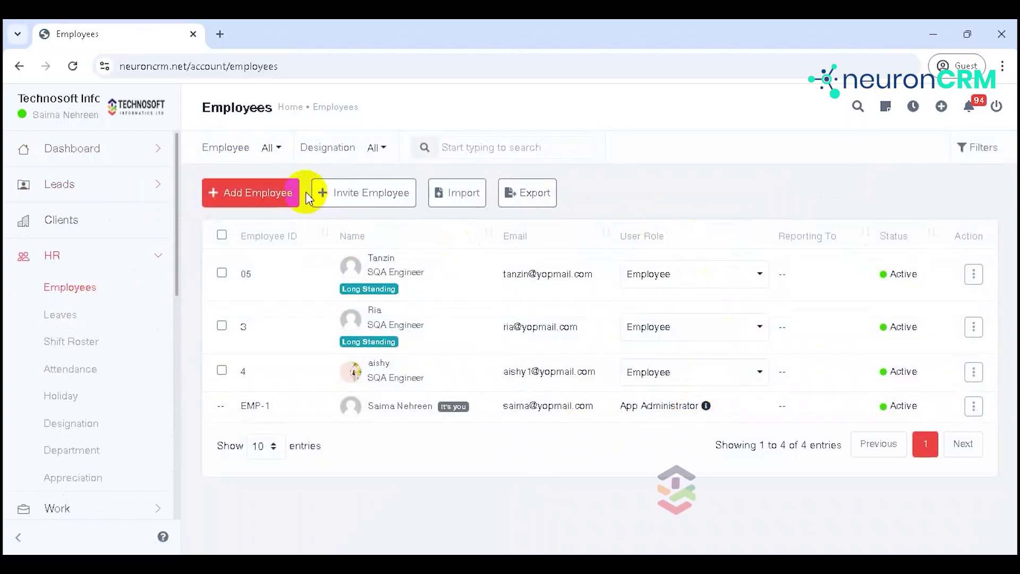
Step: Look over the employee list's designation filter options without changing the filter
left_click(278, 150)
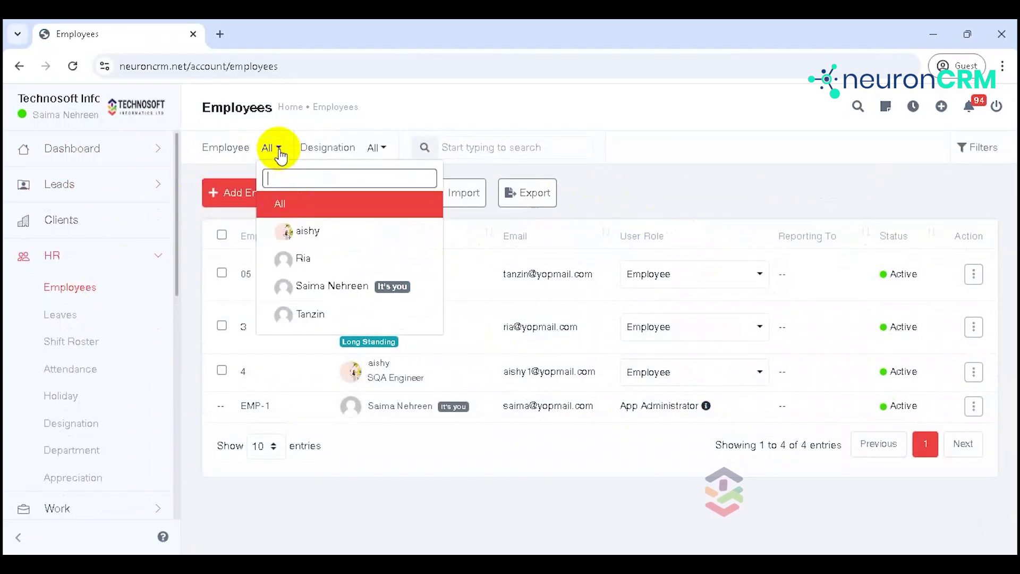
left_click(377, 149)
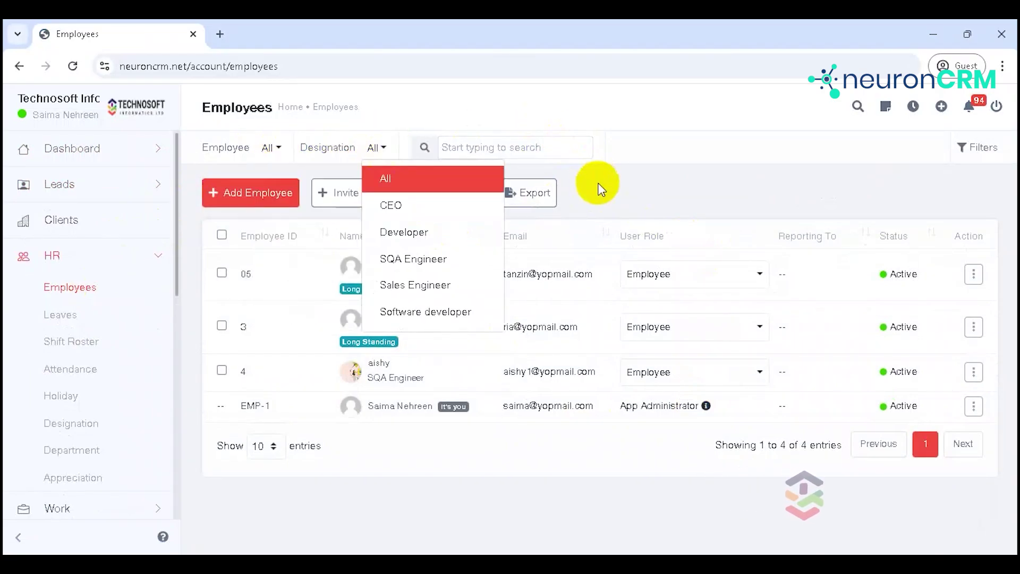
left_click(597, 182)
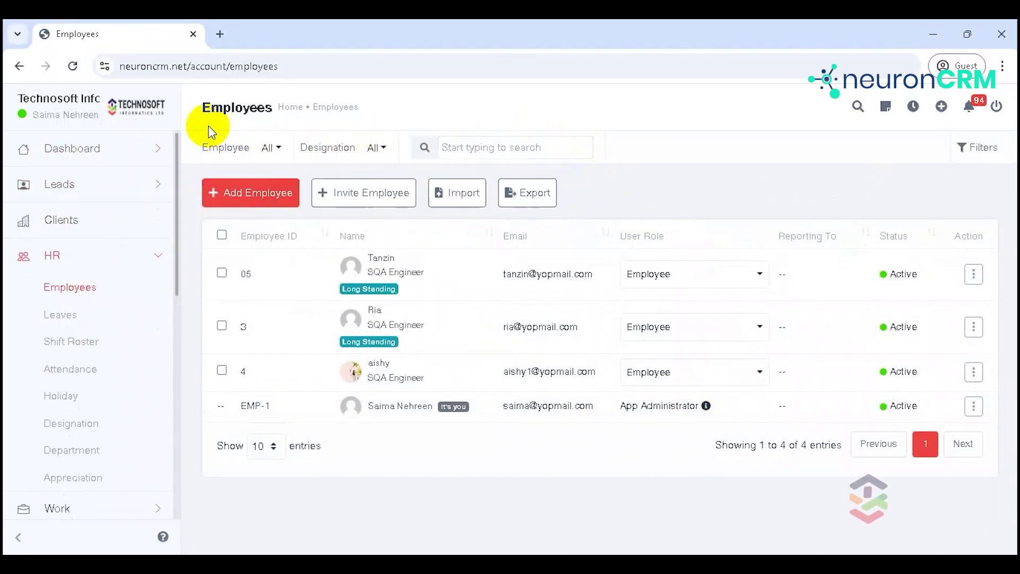
Step: Start a new employee record with employee ID 22 and the employee's name
left_click(245, 188)
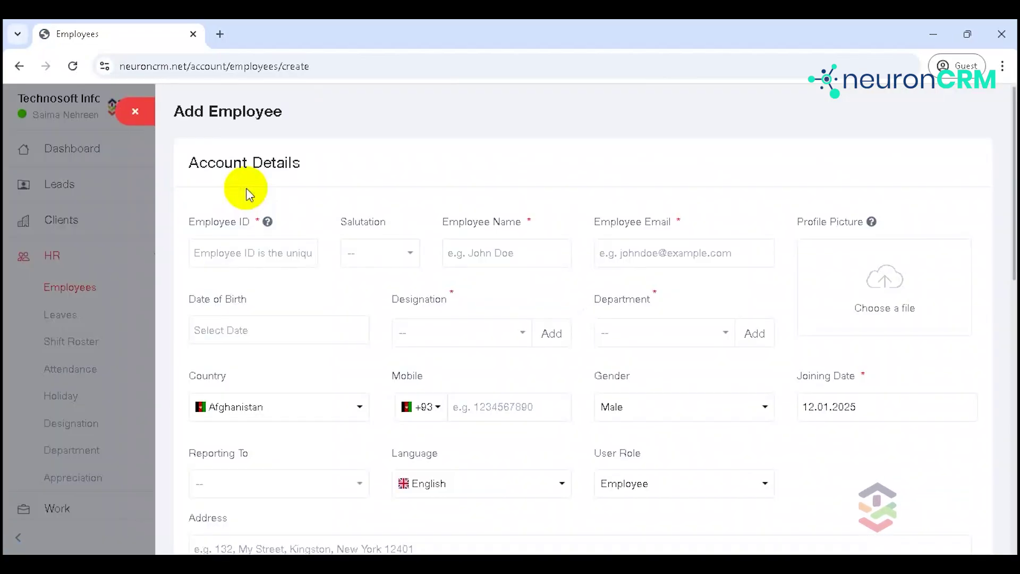
left_click(263, 253)
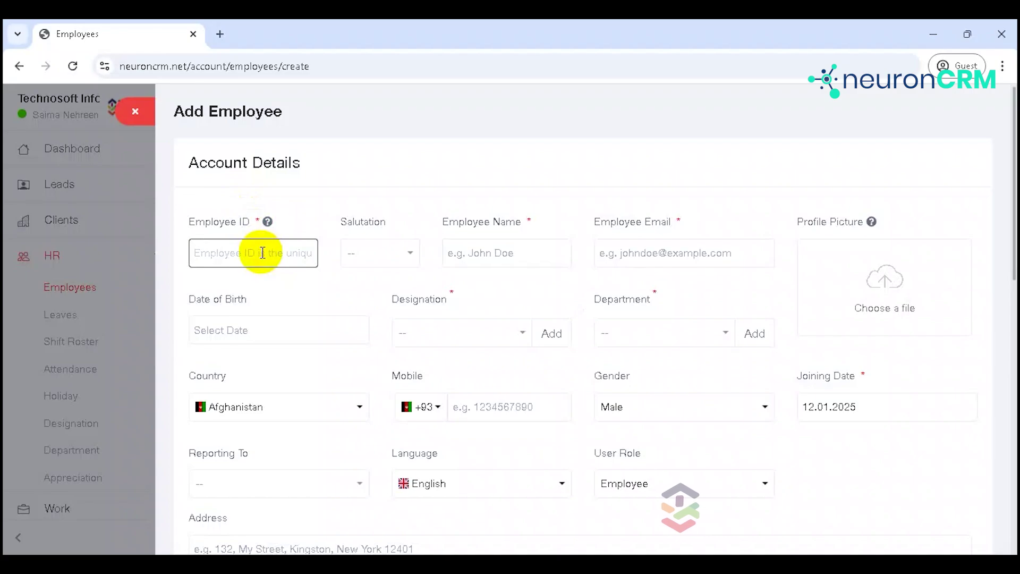
type("22")
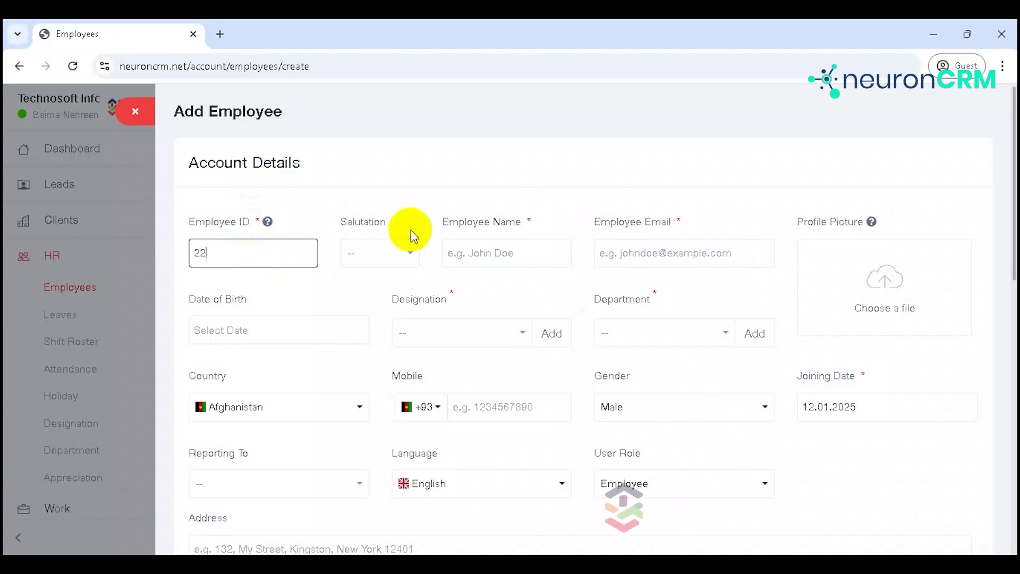
left_click(401, 250)
left_click(488, 245)
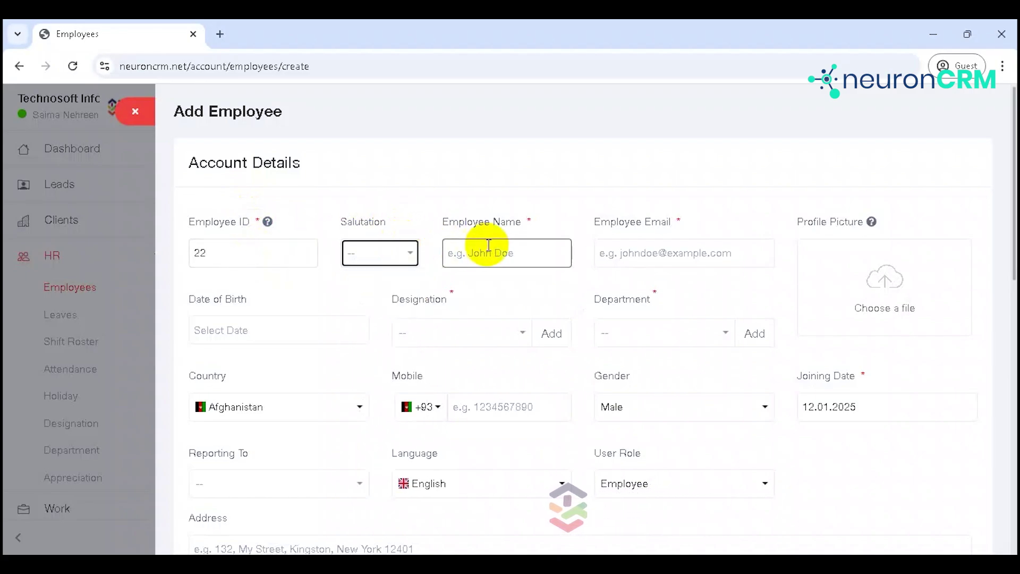
type("arif")
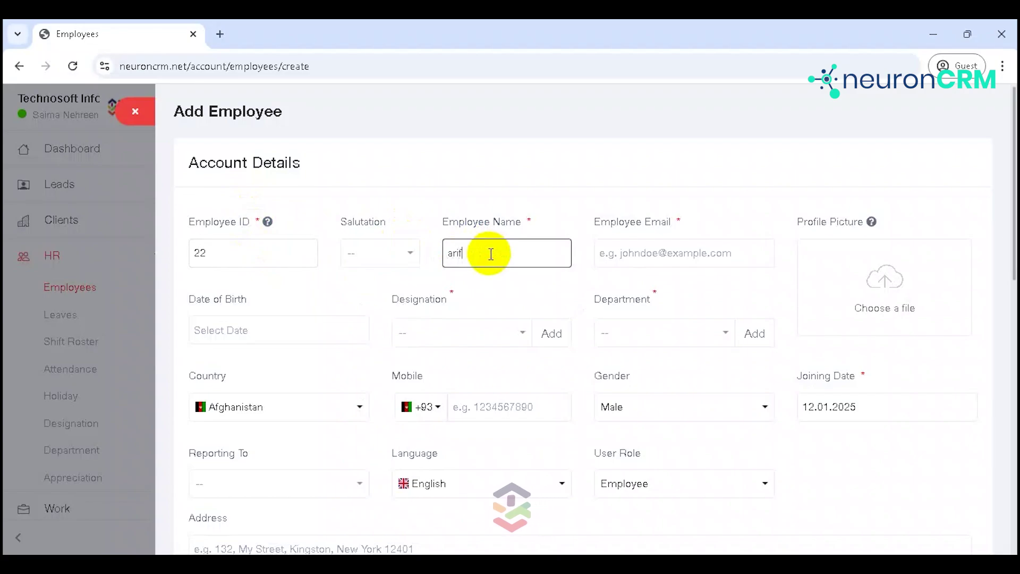
Step: Enter and correct the employee's email address, leaving the profile picture empty
left_click(627, 253)
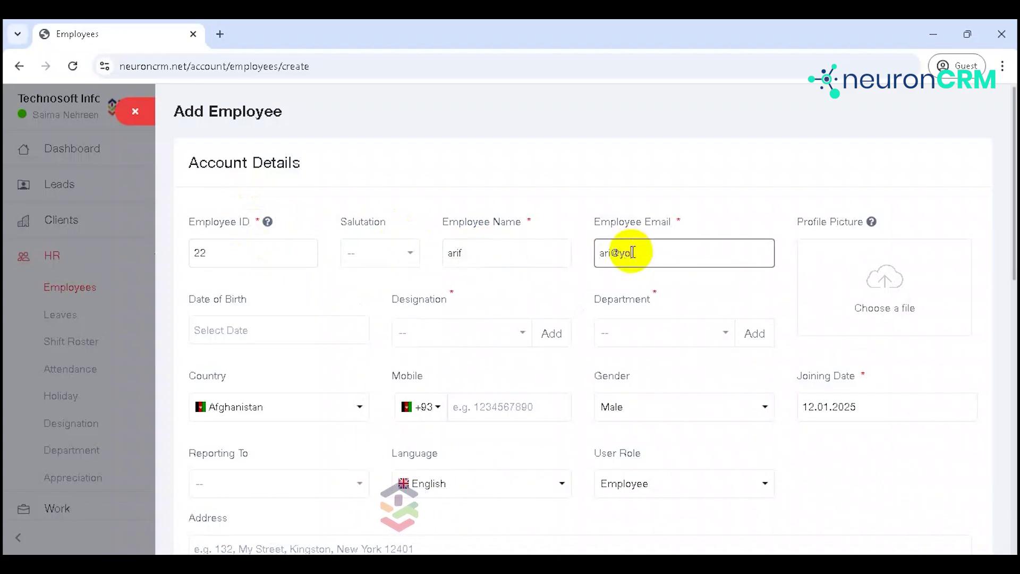
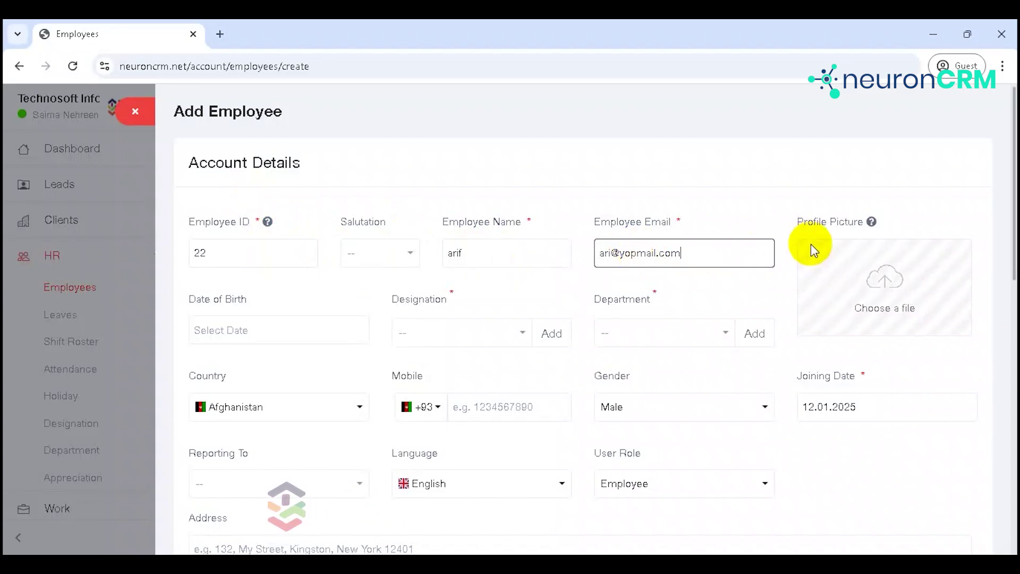
left_click(615, 248)
type("f")
left_click(854, 273)
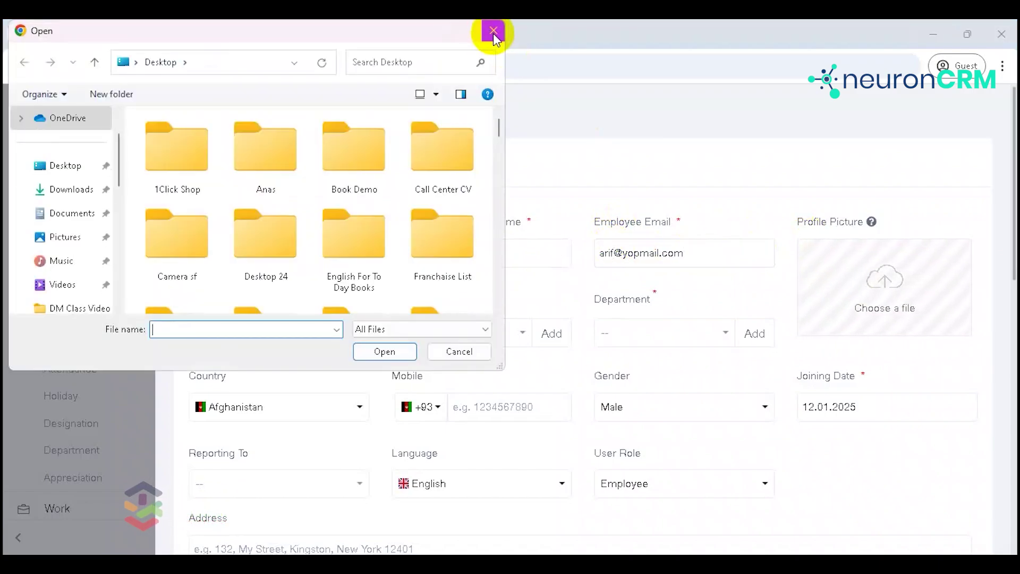
left_click(494, 31)
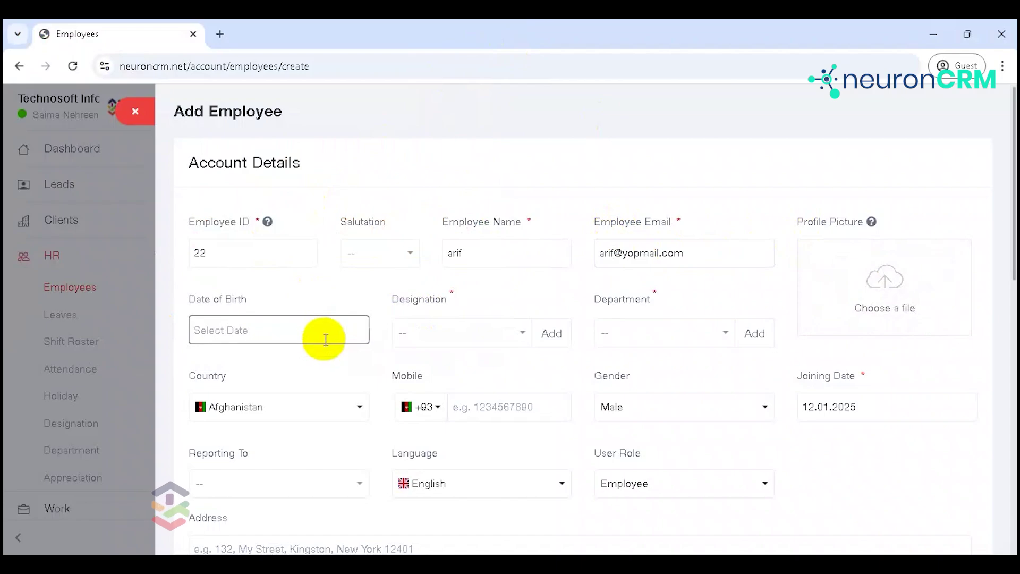
Step: Set the designation to Sales Engineer and the department to Sales
left_click(467, 333)
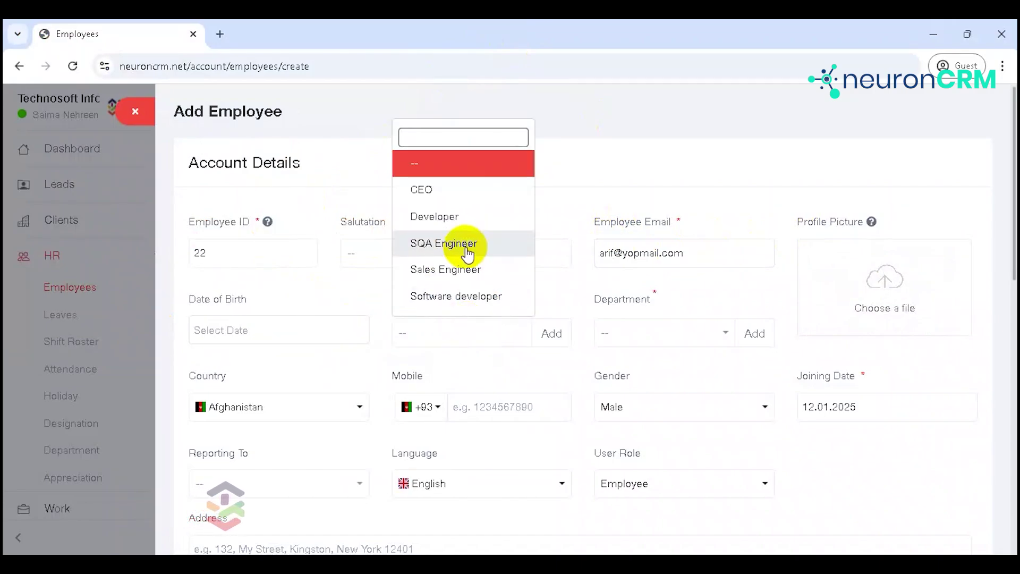
left_click(457, 269)
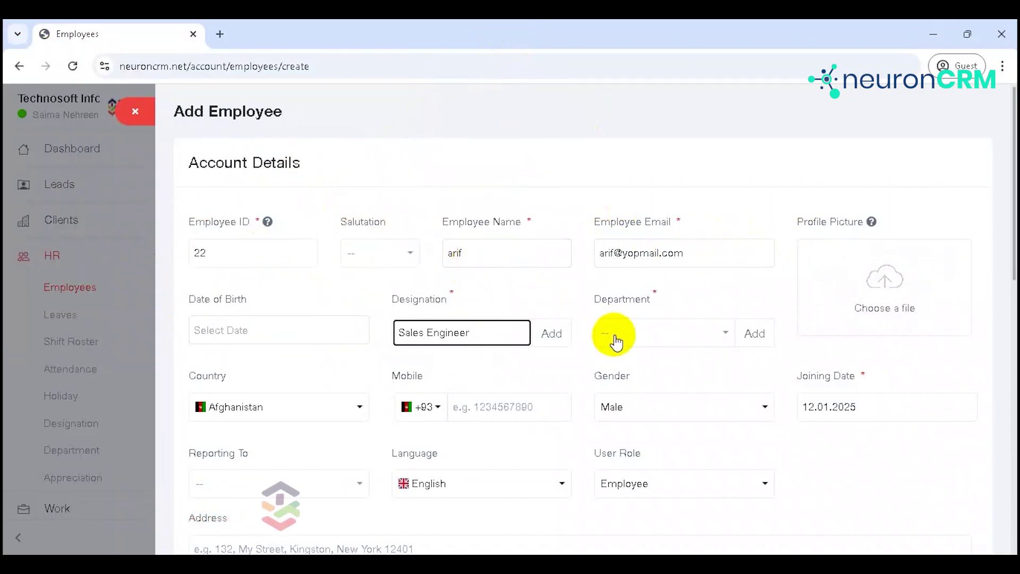
left_click(616, 340)
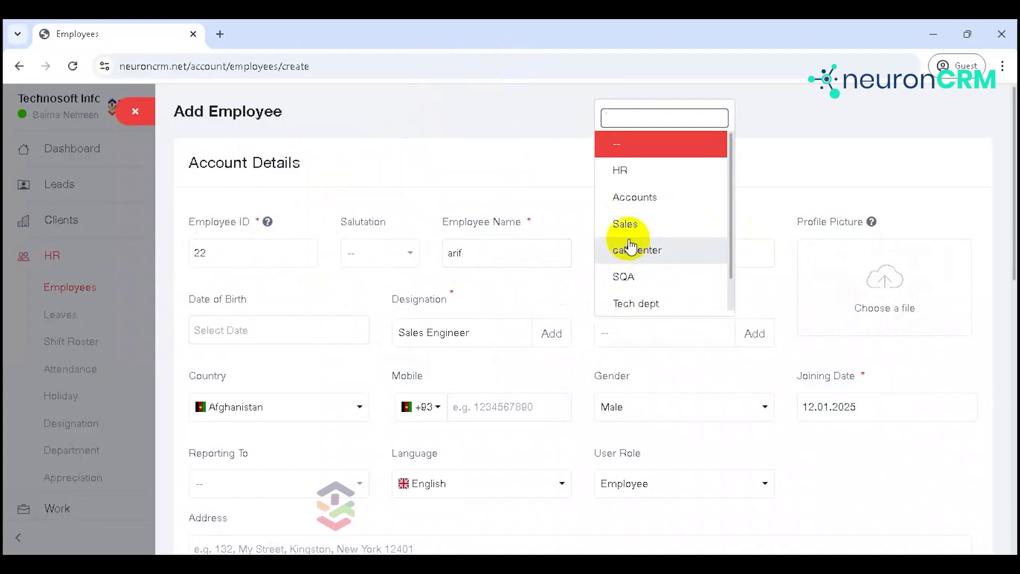
left_click(627, 223)
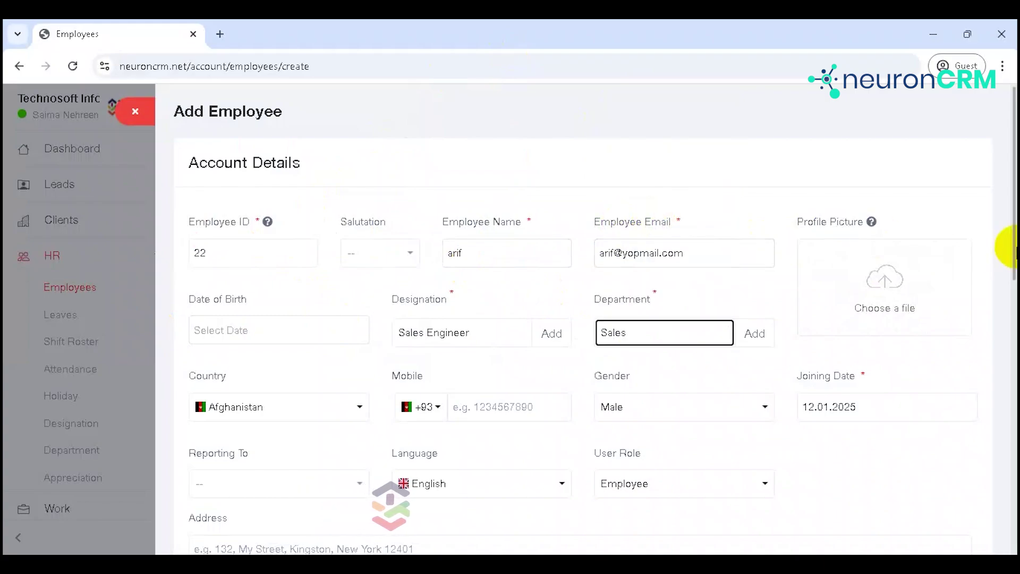
scroll(1013, 249, "down", 3)
Step: Set the joining date to 1 January 2025
left_click(530, 264)
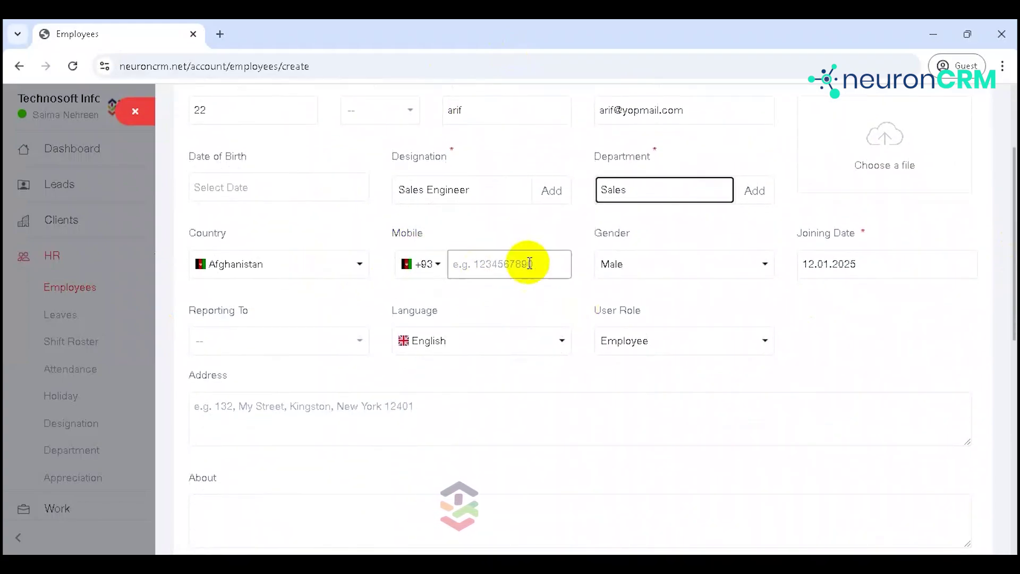
left_click(857, 259)
left_click(894, 355)
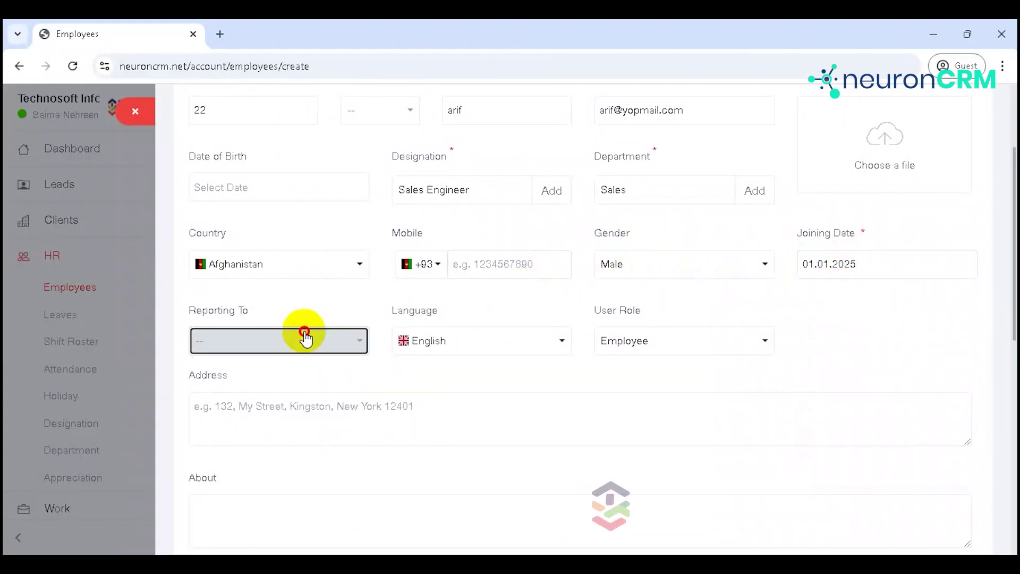
Step: Leave Reporting To empty, keep the Employee user role, and scroll to Other Details
left_click(306, 339)
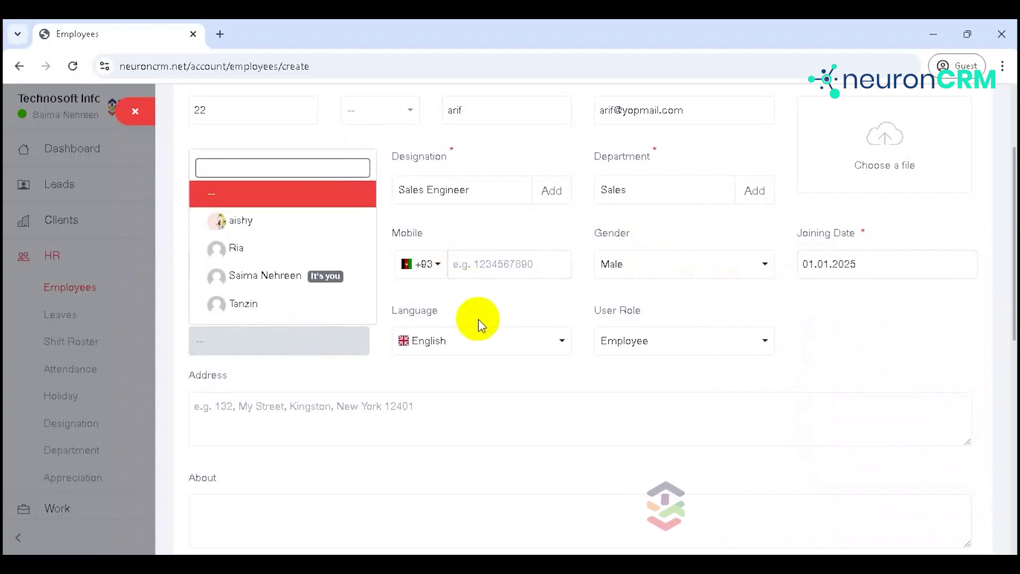
left_click(606, 325)
left_click(734, 341)
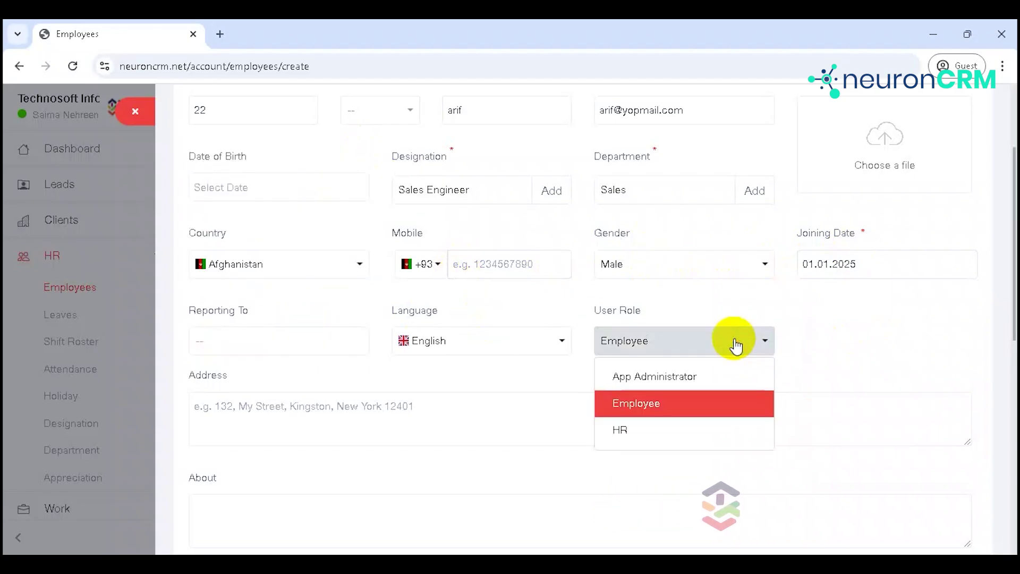
left_click(984, 308)
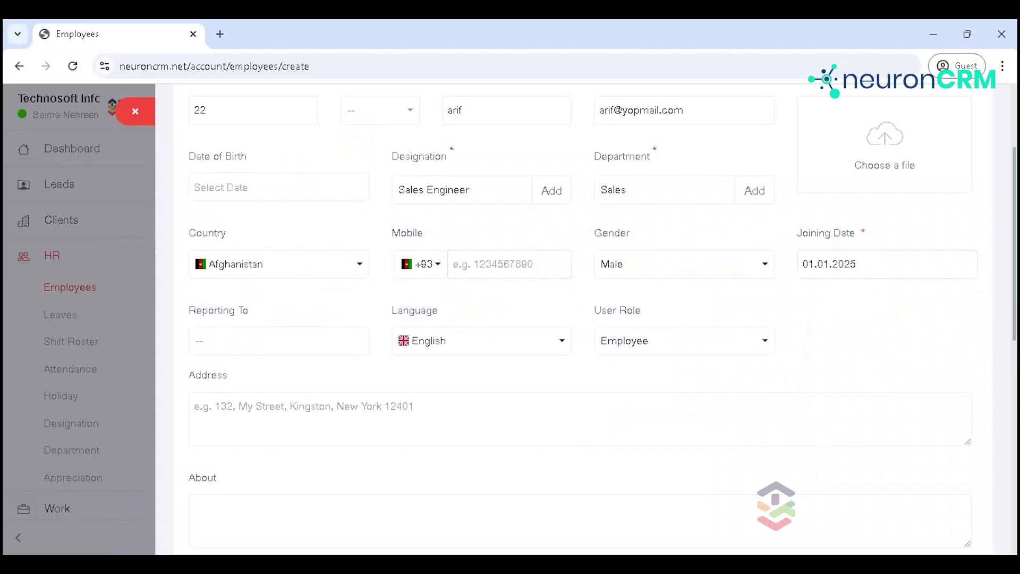
scroll(1013, 295, "down", 3)
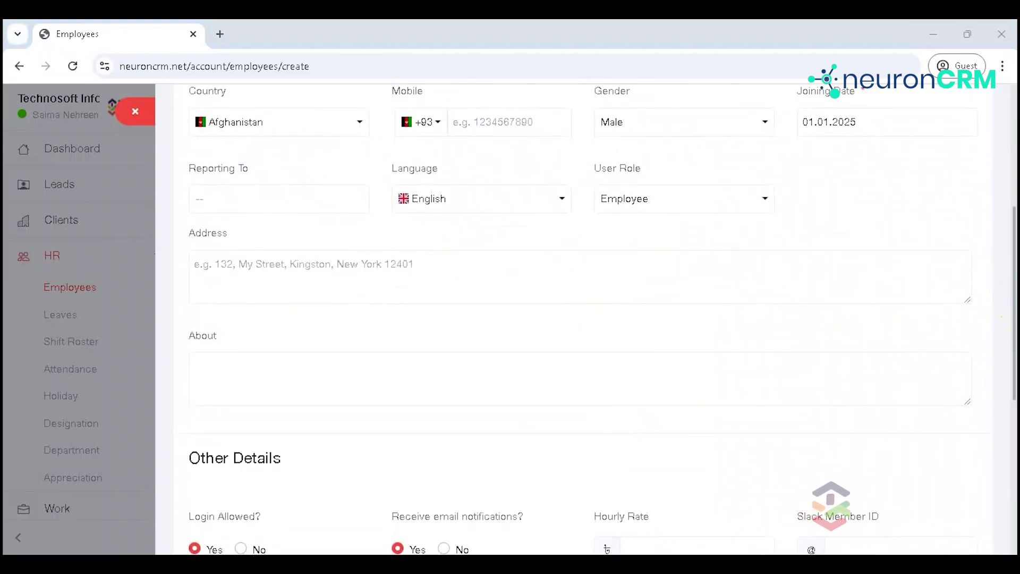
scroll(1010, 361, "down", 4)
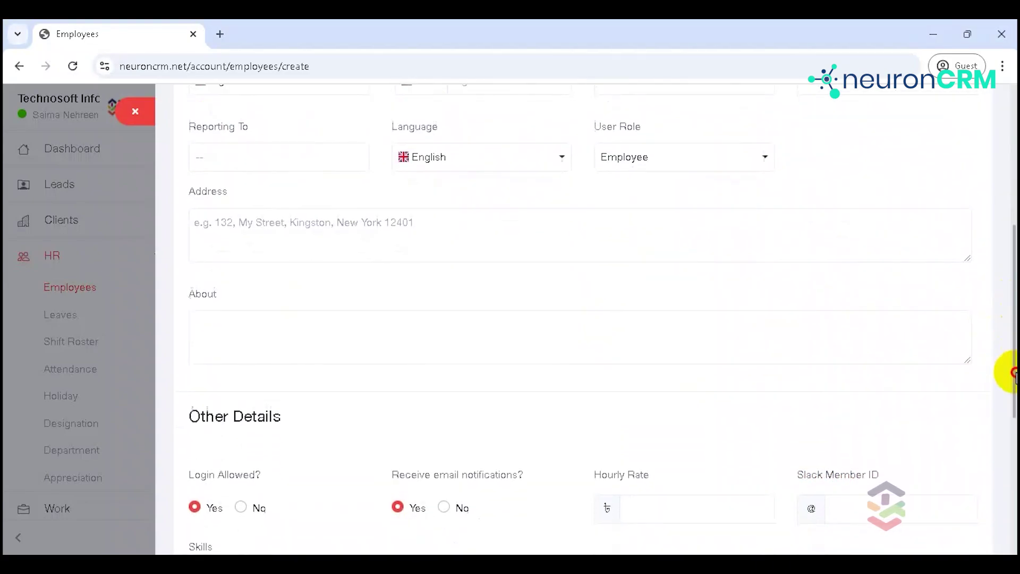
scroll(585, 319, "down", 3)
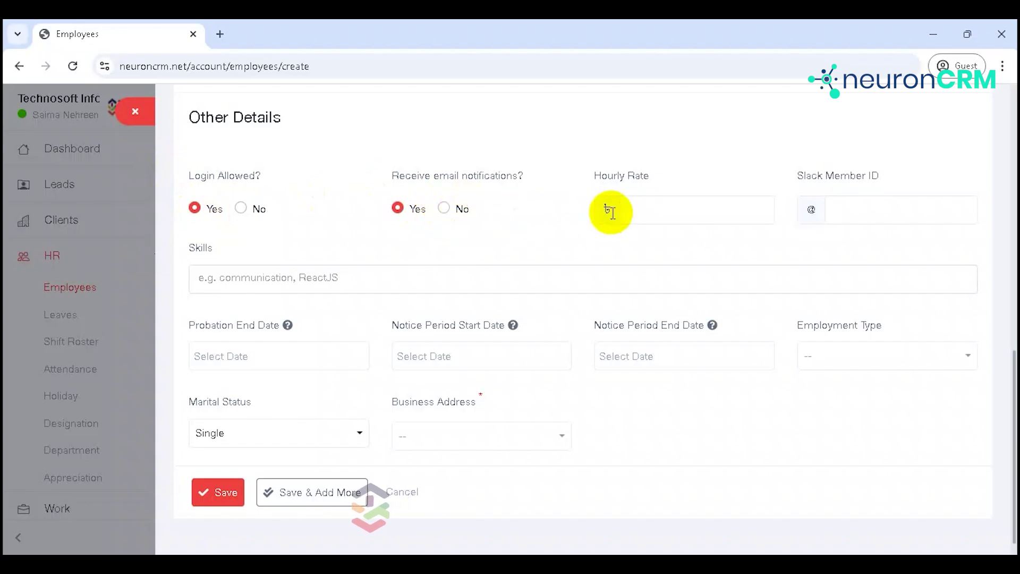
Step: Check the hourly rate and employment type fields, leaving employment type unset
left_click(653, 210)
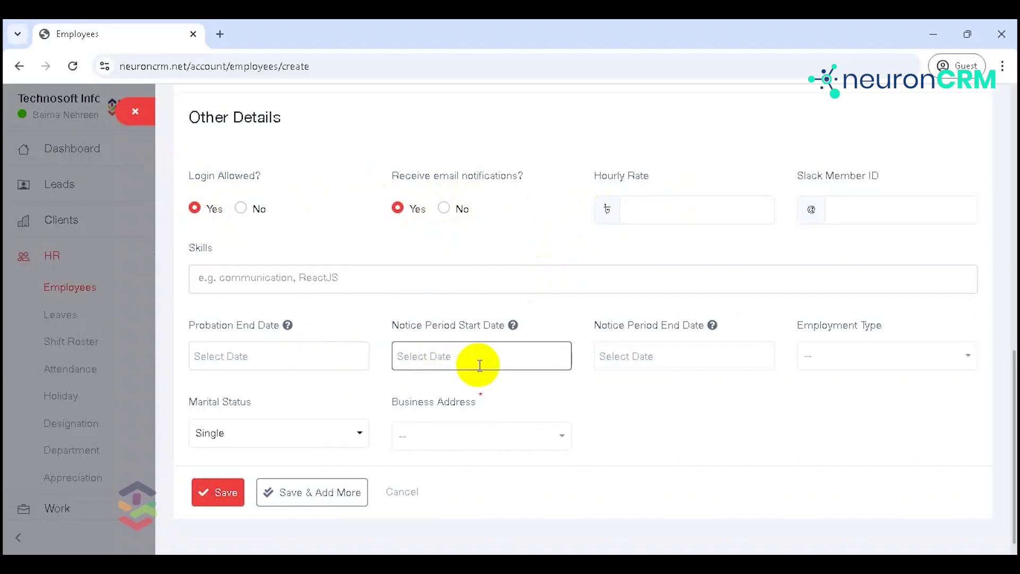
left_click(878, 356)
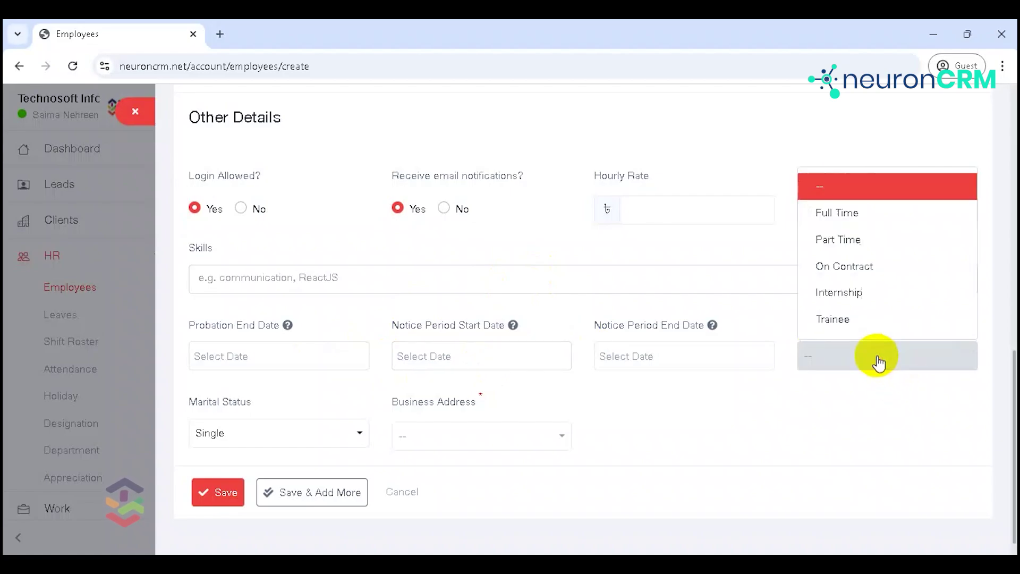
left_click(752, 251)
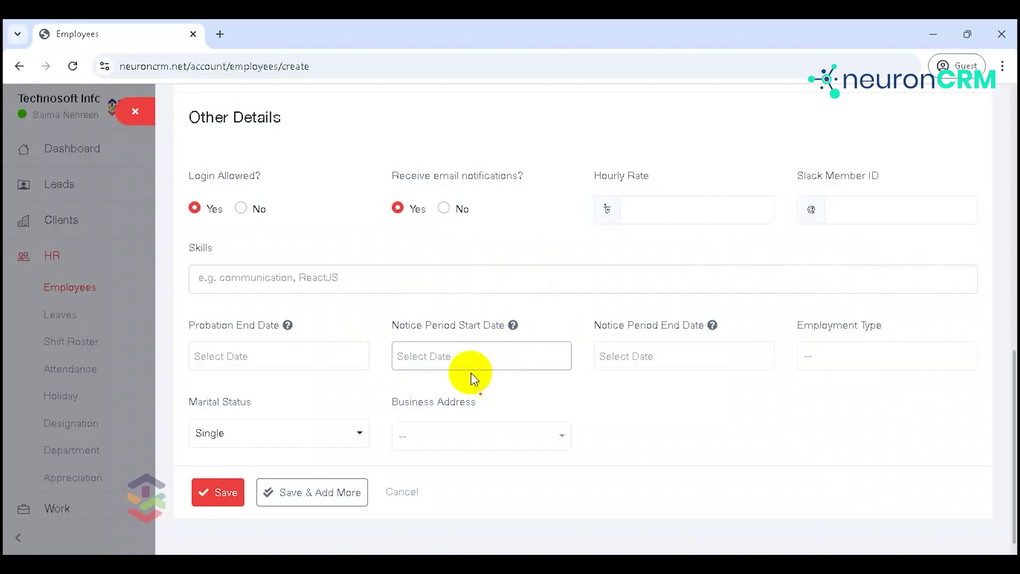
Step: Choose Muhammadpur as business address, save the employee, and open the invite dialog
left_click(424, 453)
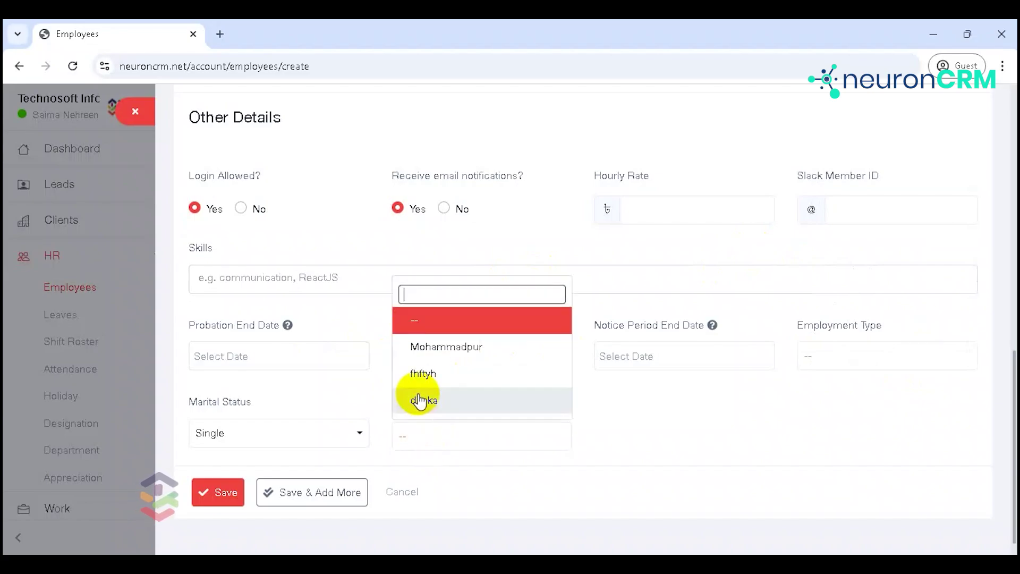
left_click(424, 348)
left_click(226, 491)
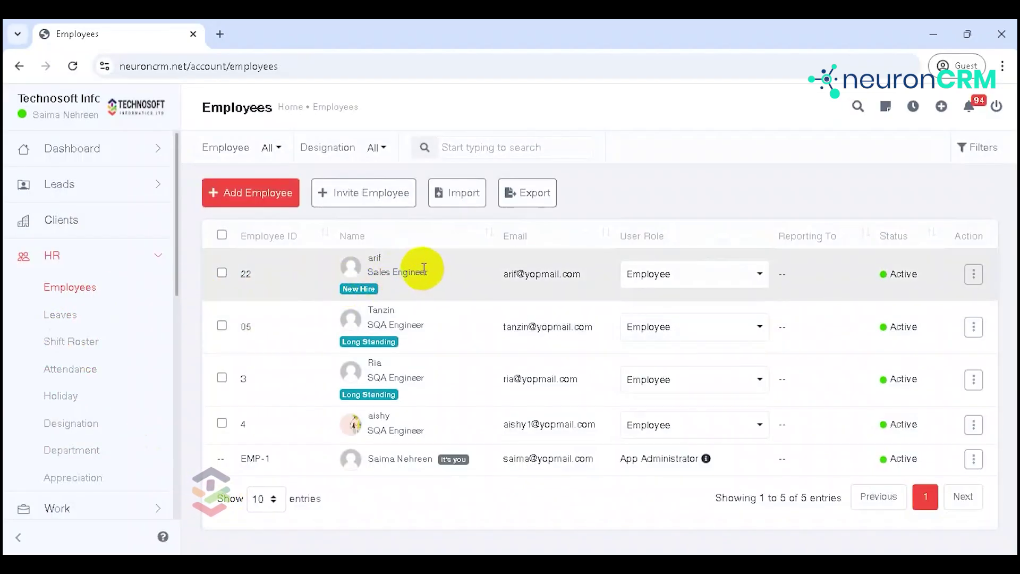
left_click(371, 187)
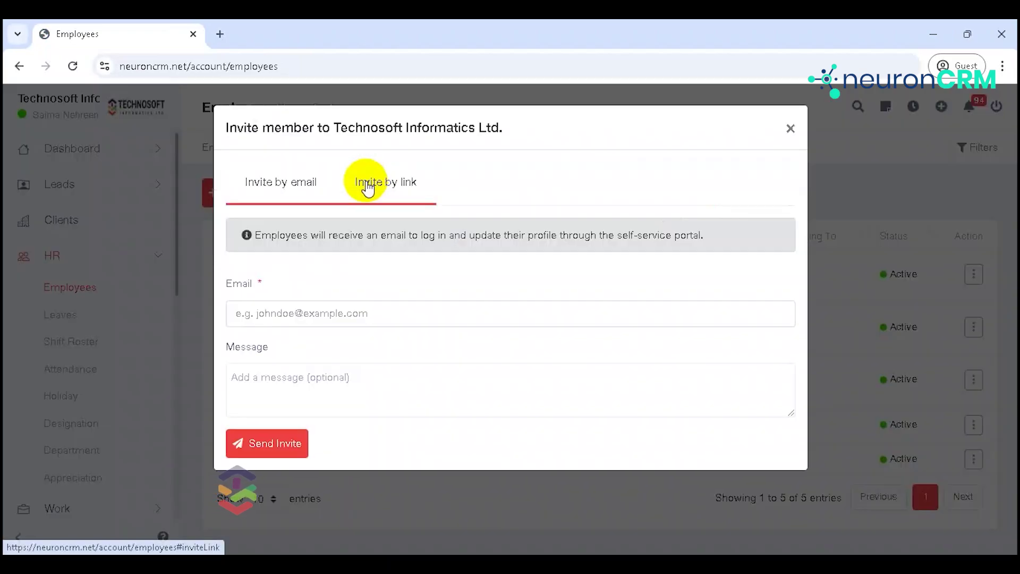
Step: Create an any-email invitation link, copy it to the clipboard, and close the dialog
left_click(273, 321)
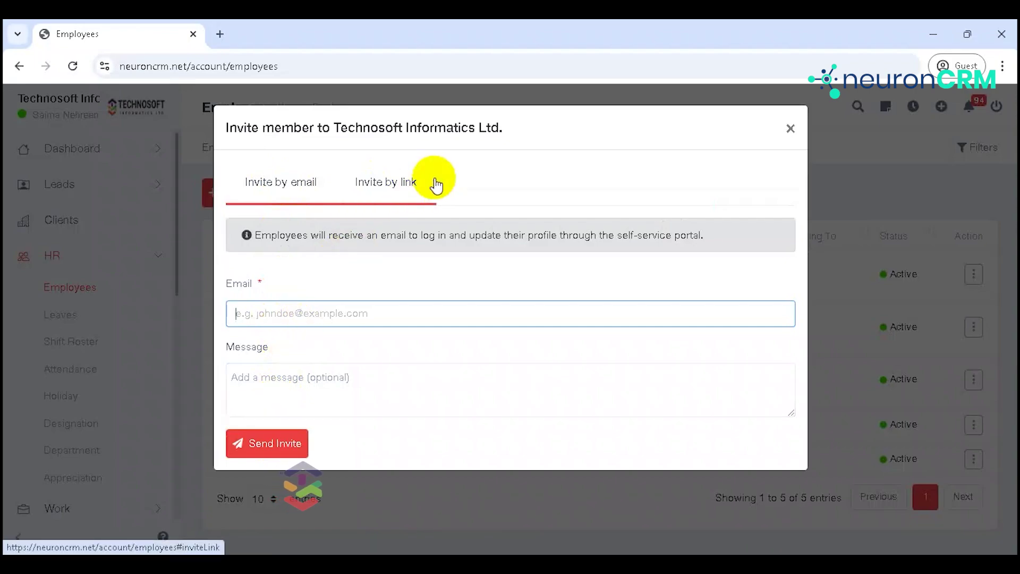
left_click(408, 185)
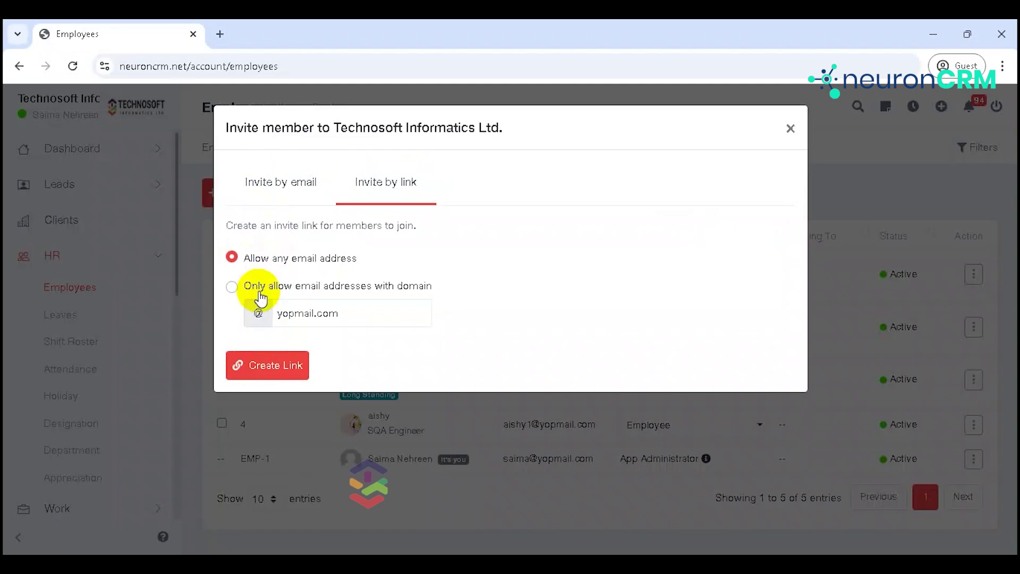
left_click(274, 371)
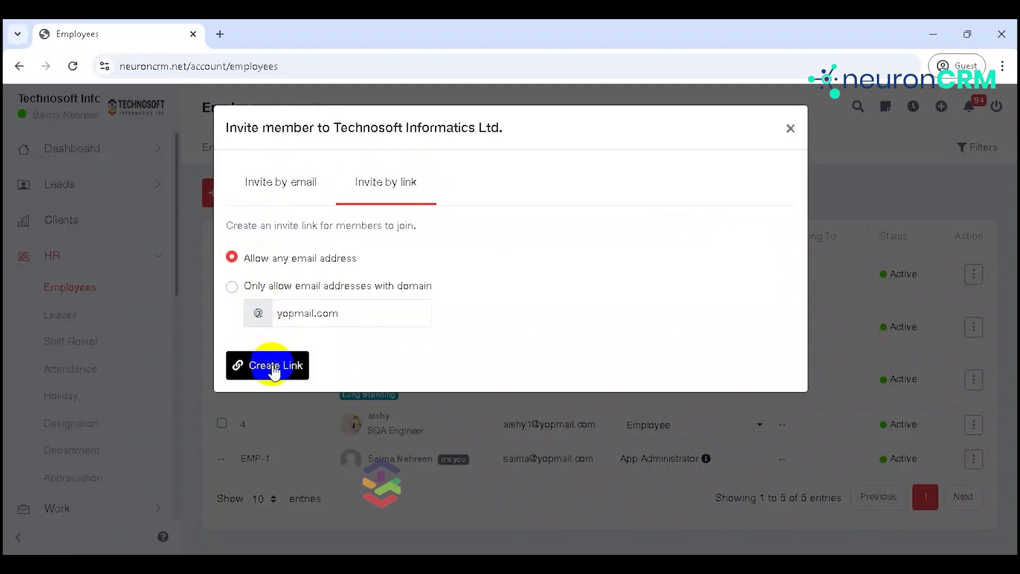
left_click(266, 467)
left_click(286, 475)
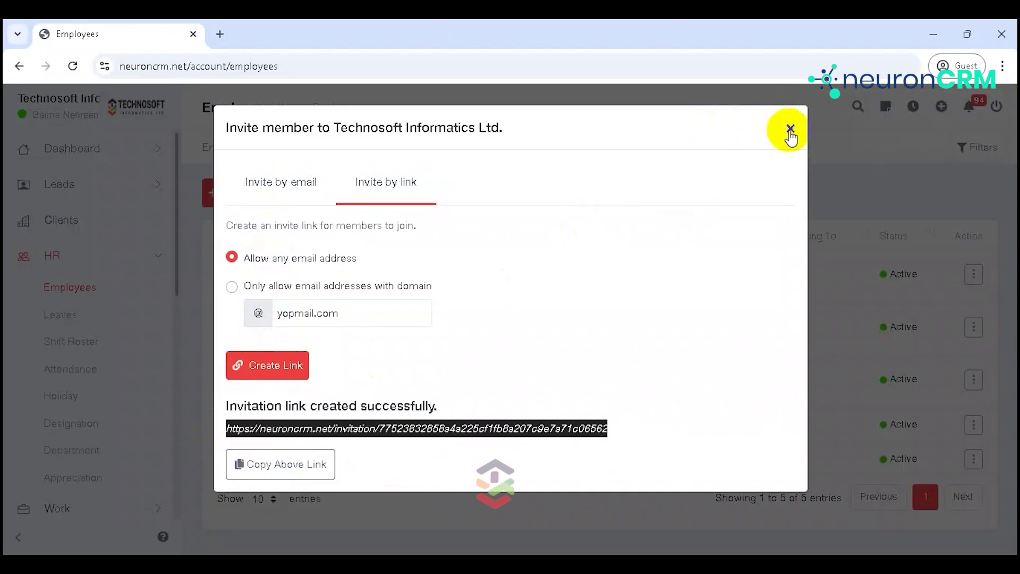
left_click(791, 130)
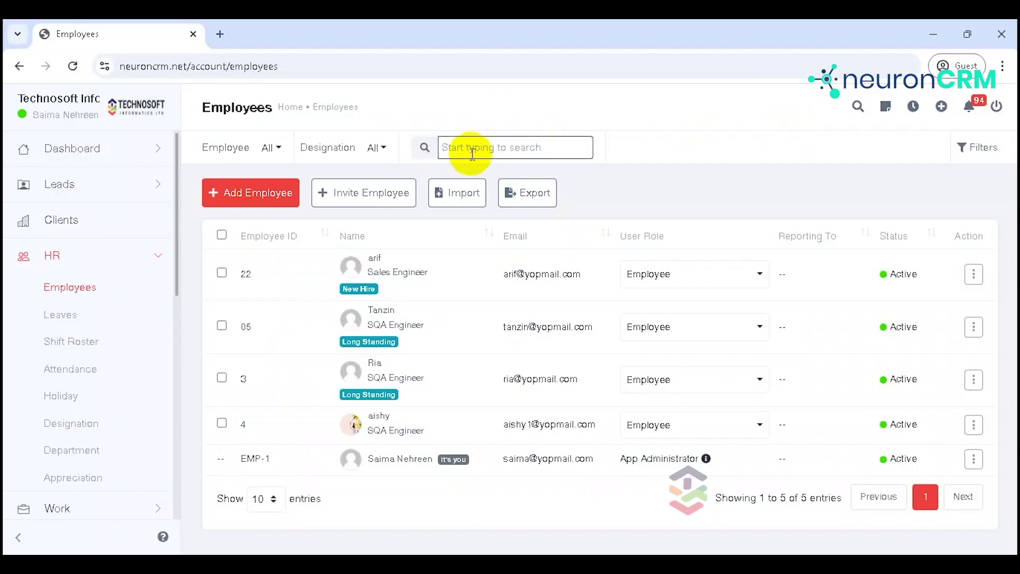
Step: Go to Import Employee via the Import button above the employees table
left_click(462, 204)
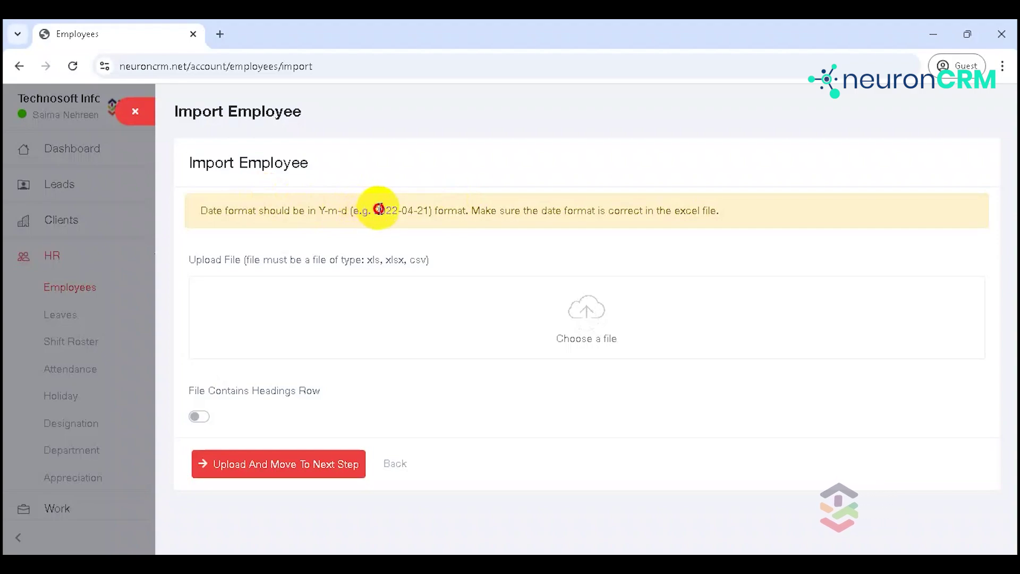
Step: Upload employee.xlsx with File Contains Headings Row on and proceed to column matching
left_click_drag(375, 210, 429, 211)
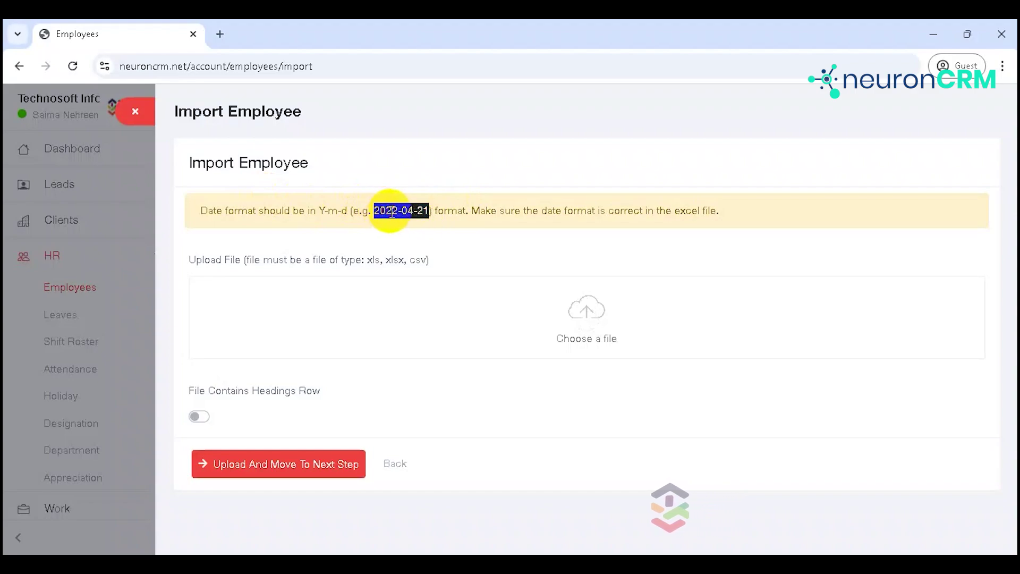
left_click(465, 240)
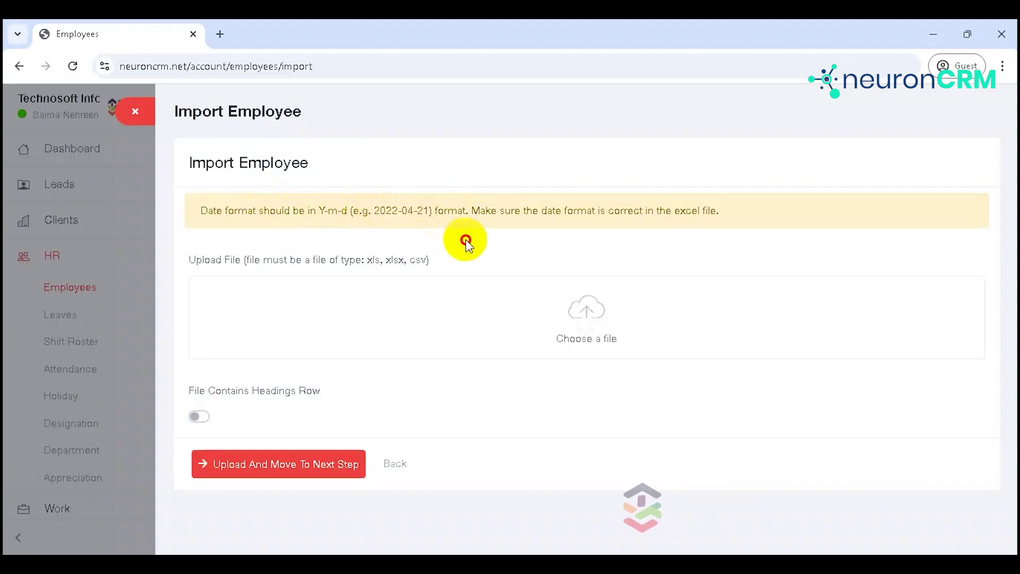
left_click(539, 342)
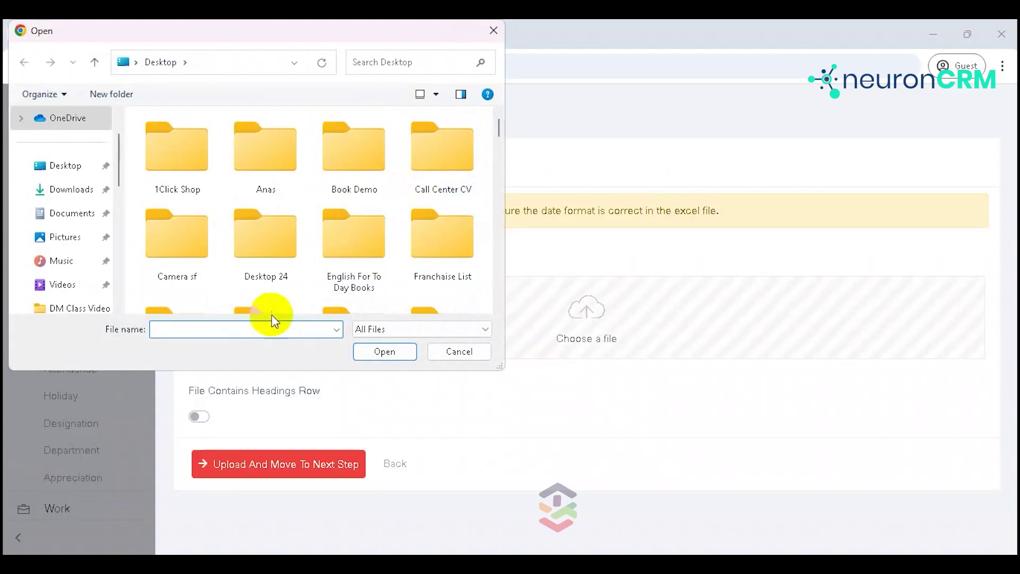
type("employ")
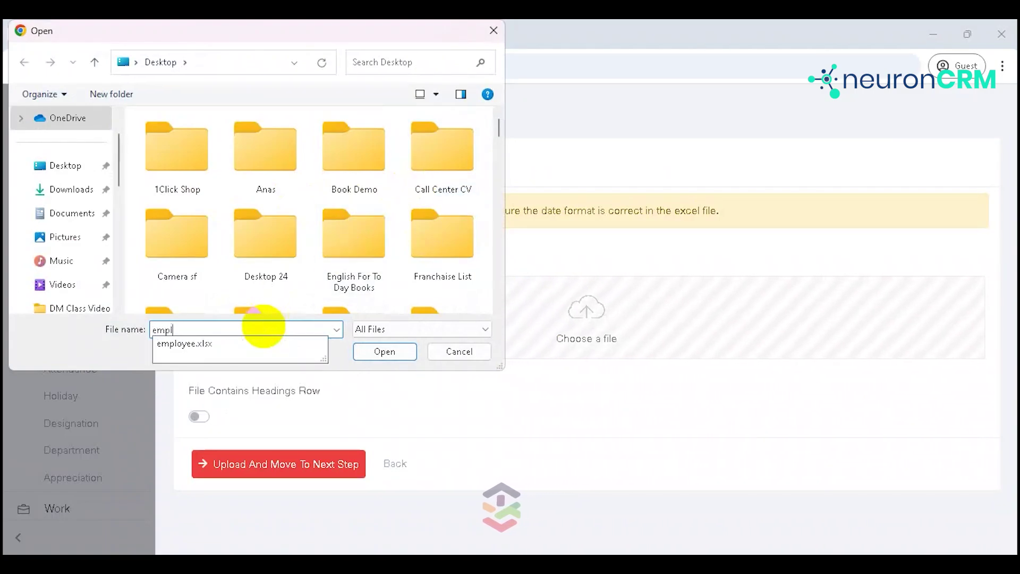
key("Down")
key("Return")
key("Return")
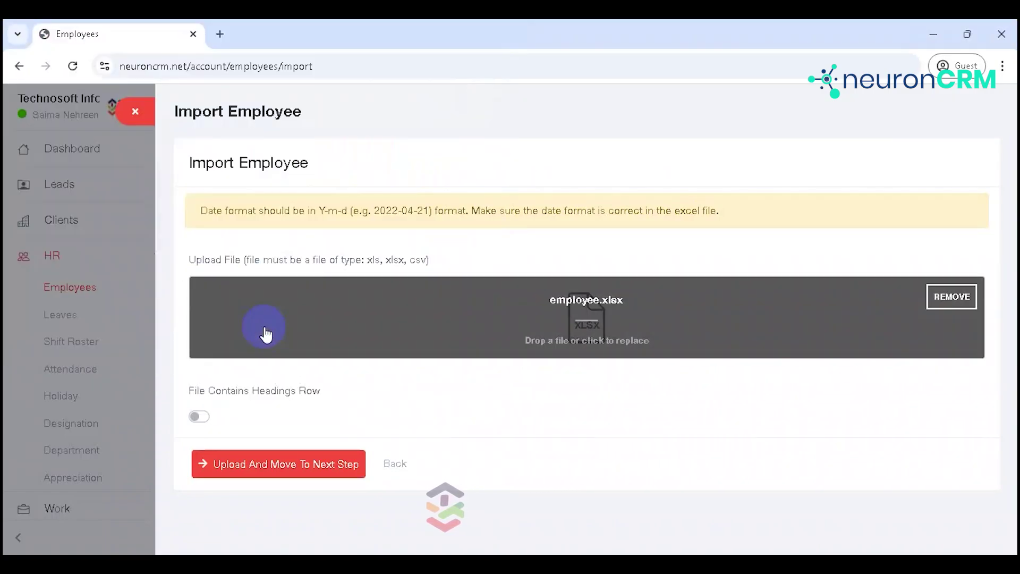
left_click(199, 417)
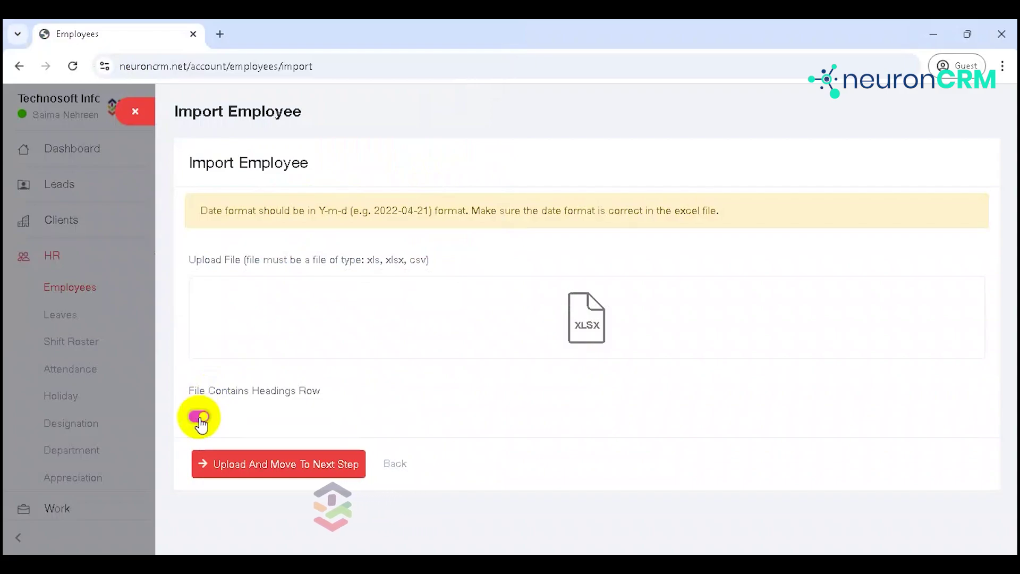
left_click(250, 466)
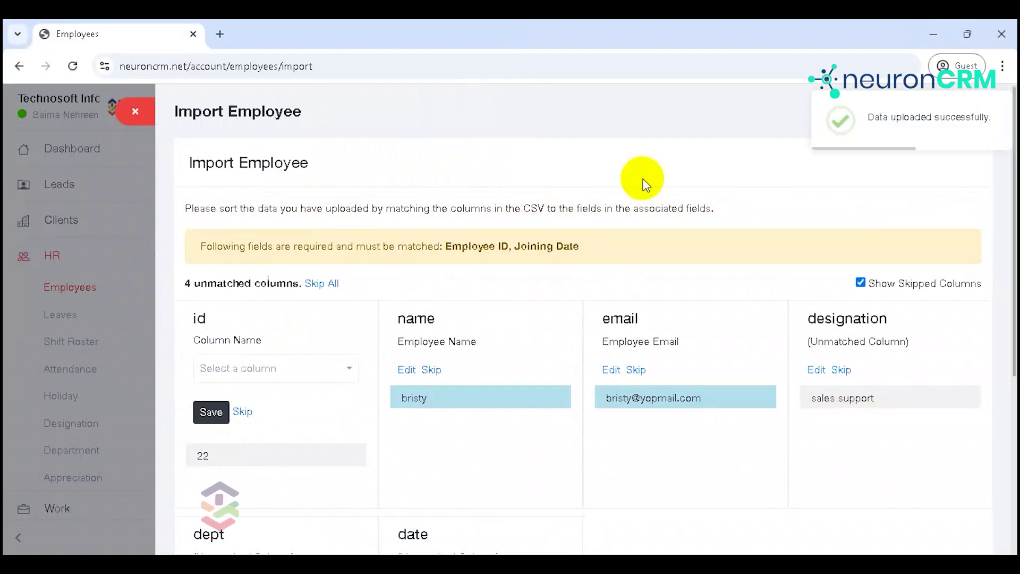
Step: Map id to Employee ID, name to Employee Name, and email to Employee Email
scroll(1005, 181, "down", 2)
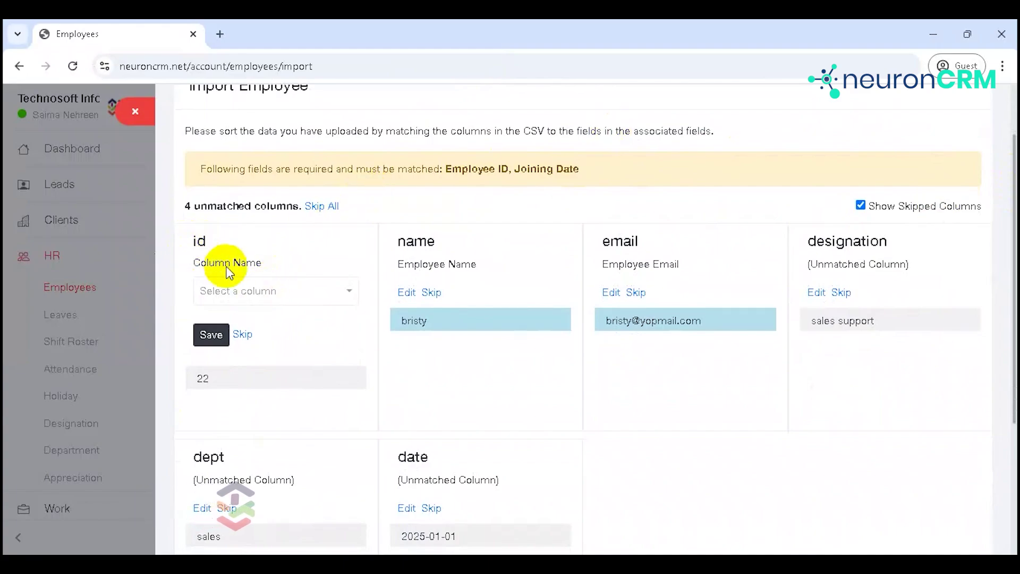
left_click(240, 296)
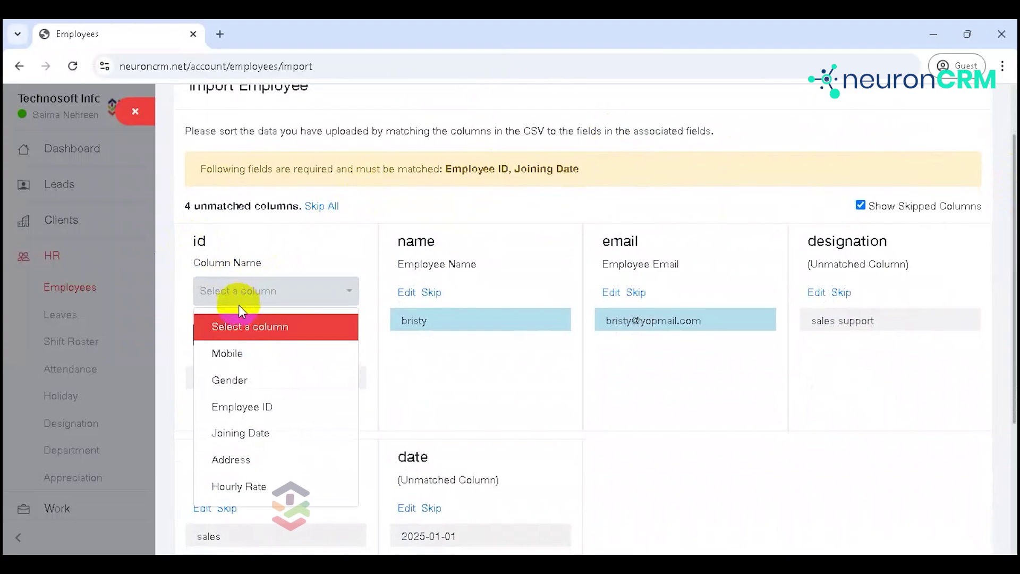
left_click(242, 408)
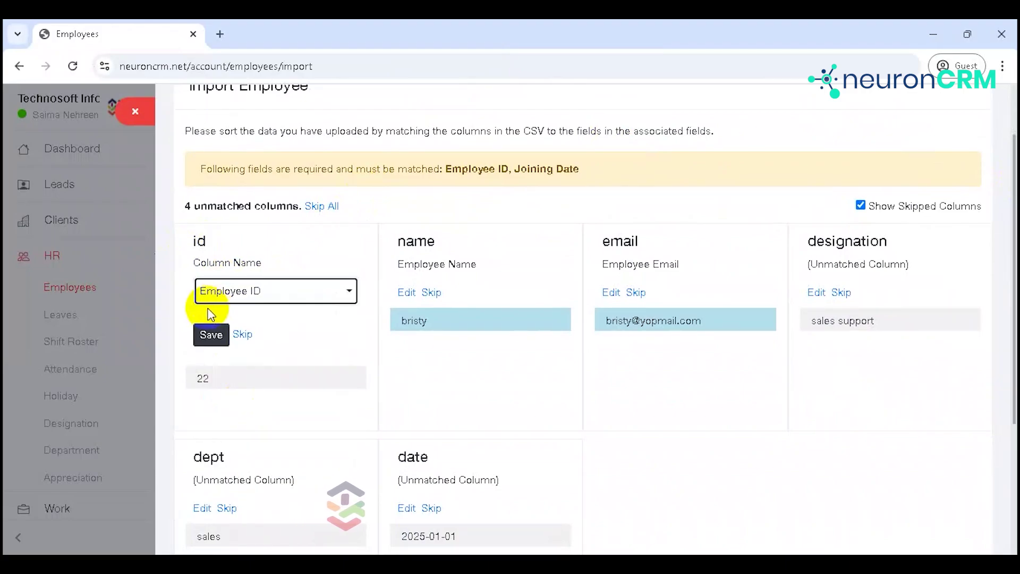
left_click(210, 341)
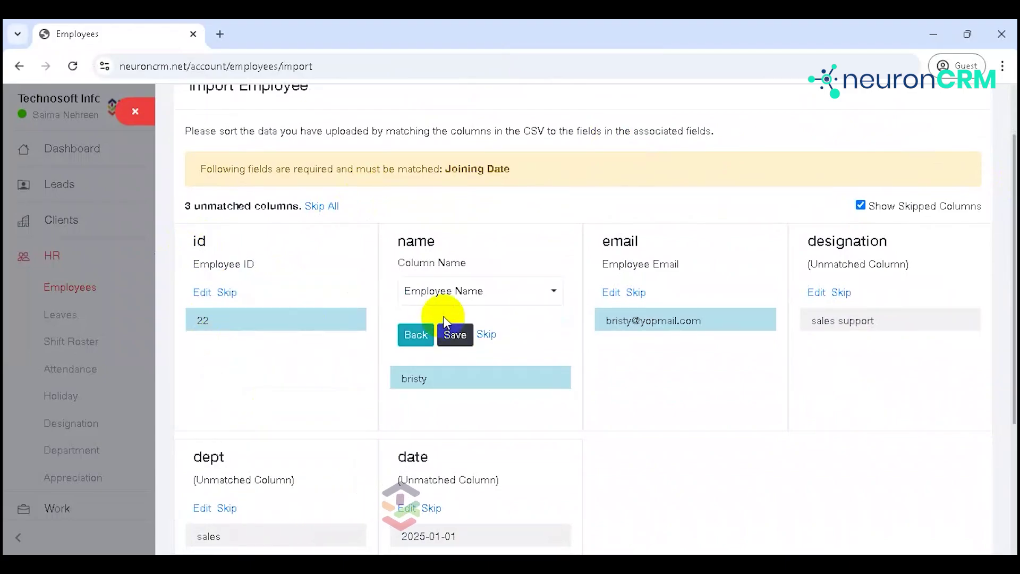
left_click(455, 335)
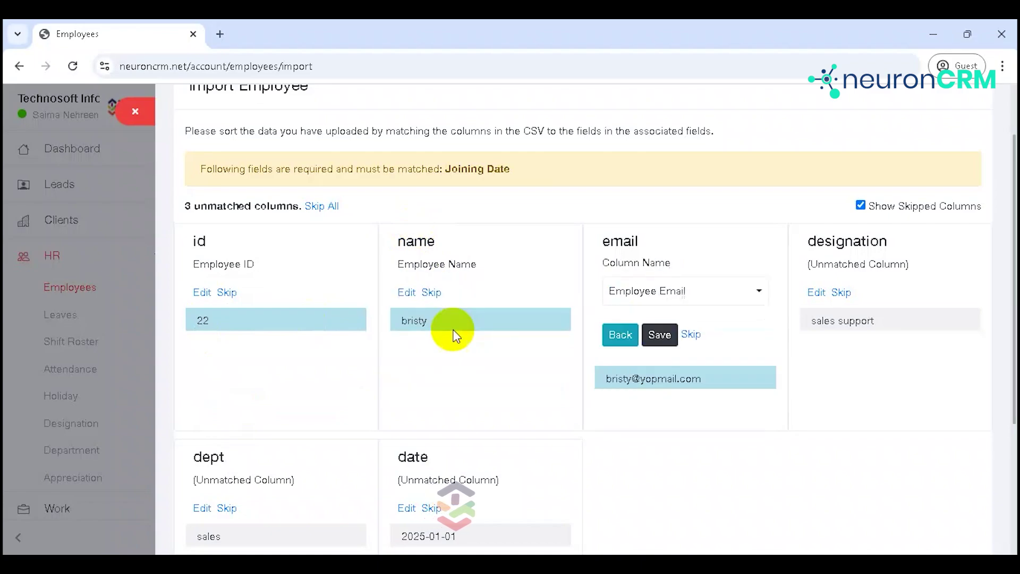
left_click(659, 335)
Step: Exclude the designation and dept columns from the import
left_click(844, 295)
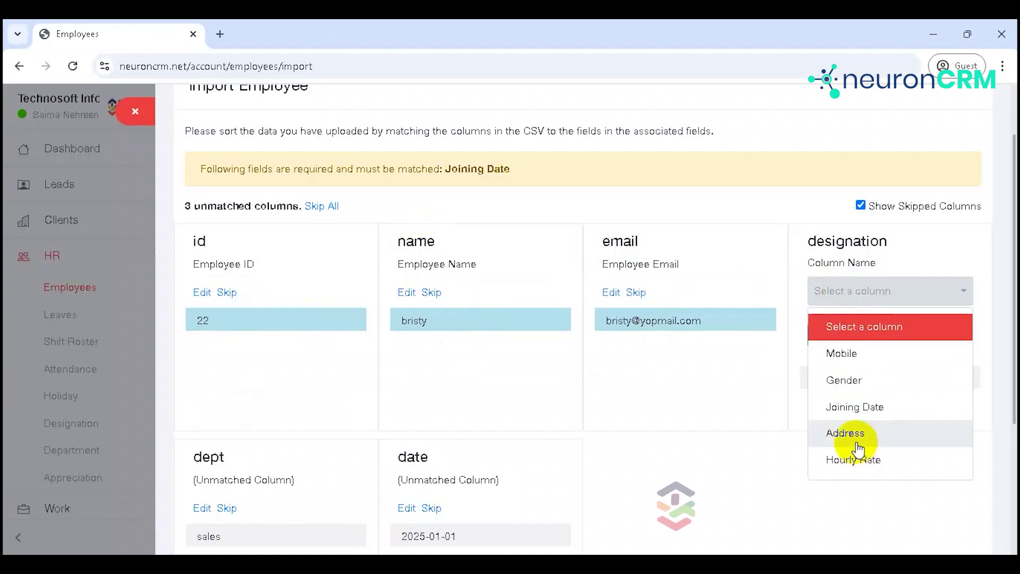
left_click(785, 419)
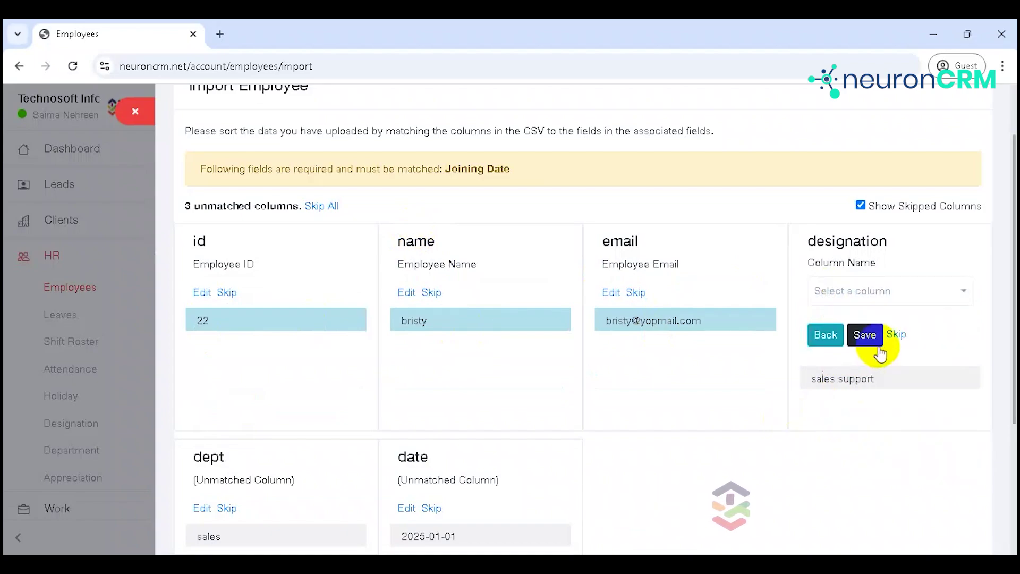
left_click(898, 334)
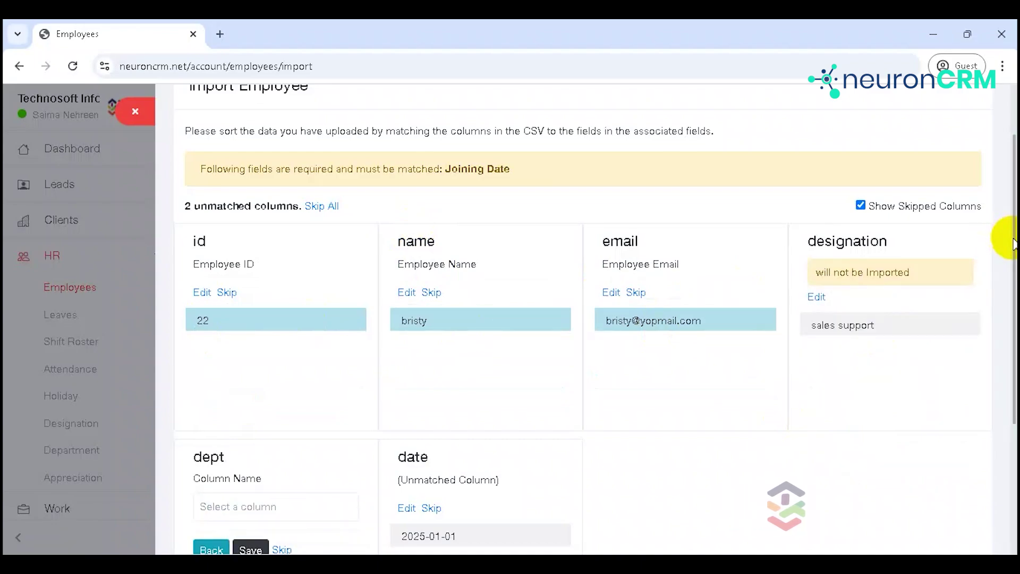
scroll(1013, 245, "down", 3)
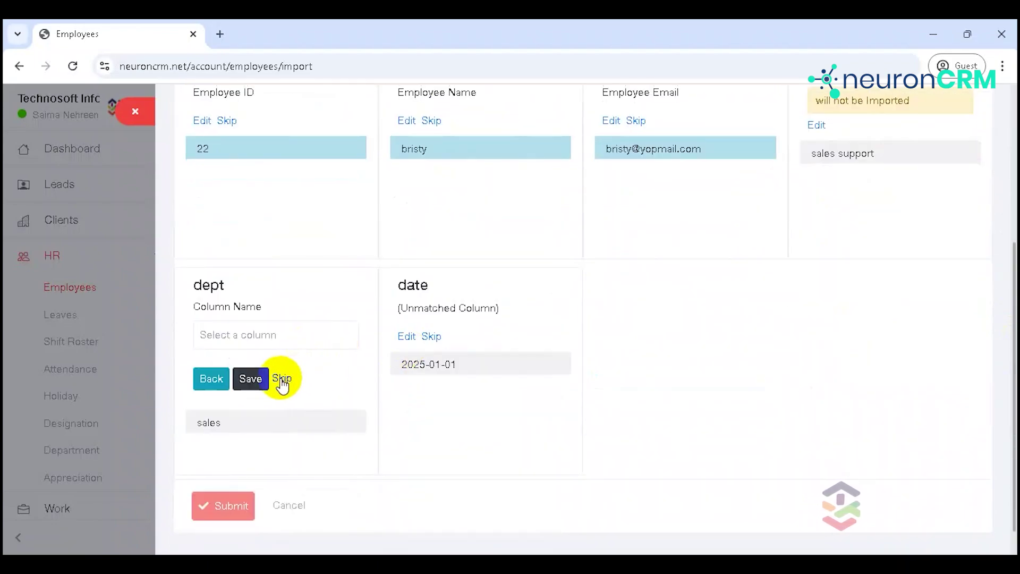
left_click(282, 378)
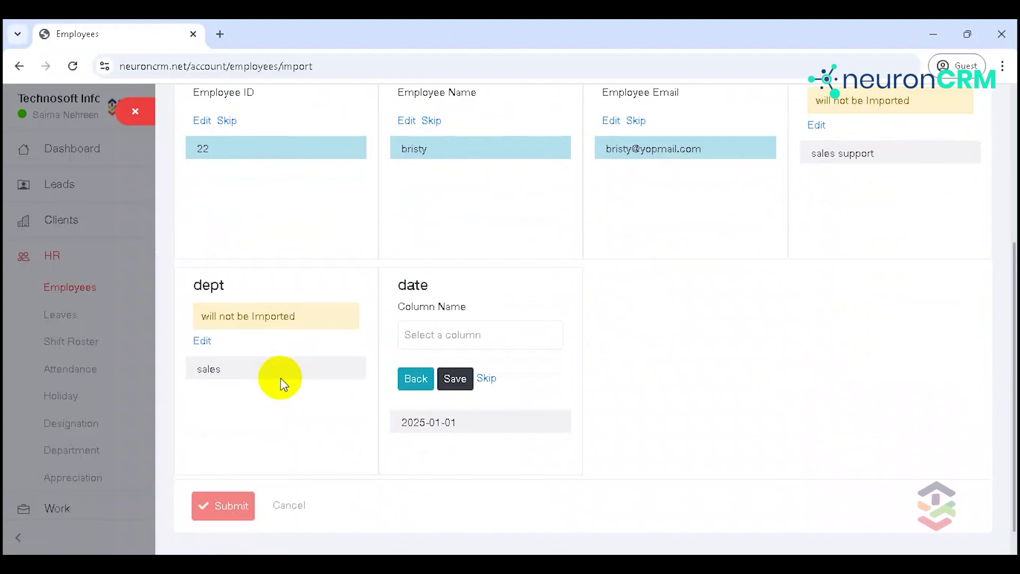
Step: Map the date column to Joining Date and submit the import
left_click(460, 335)
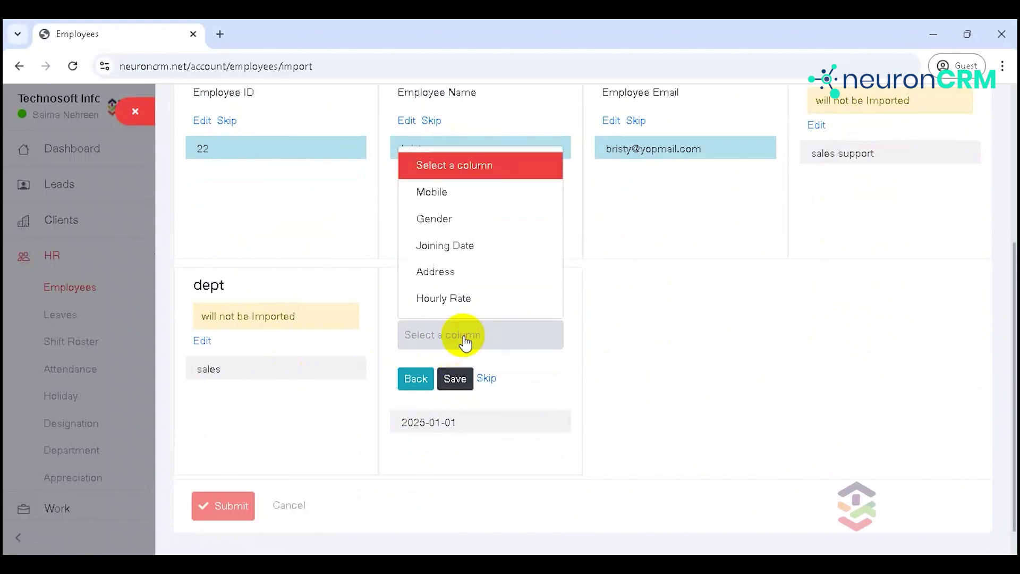
left_click(477, 256)
left_click(454, 379)
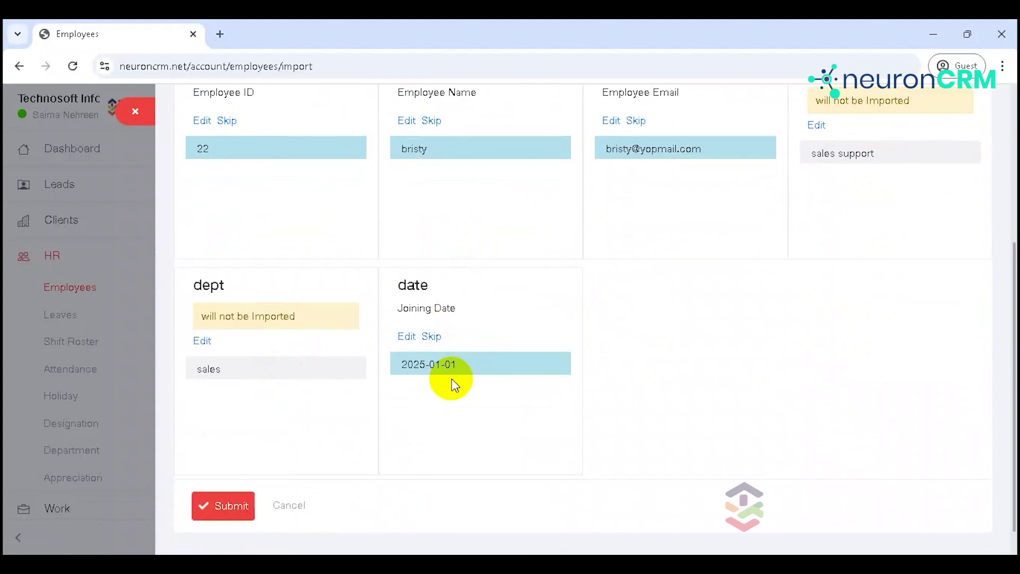
left_click(230, 513)
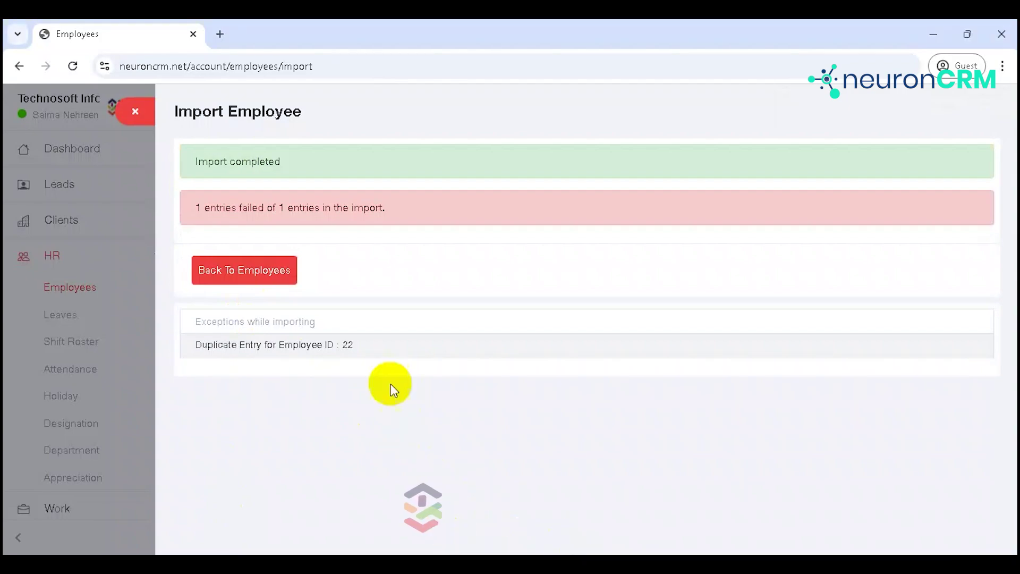
Step: Close the import results showing the duplicate ID 22 failure and return to Employees
left_click(140, 120)
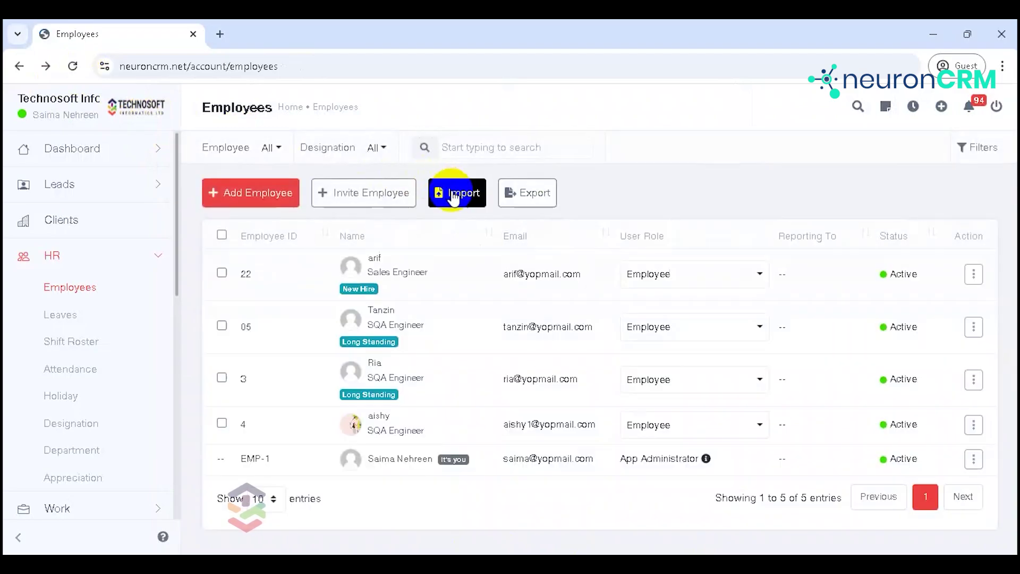
Step: Reopen the import page and upload employee.xlsx for column matching
left_click(452, 195)
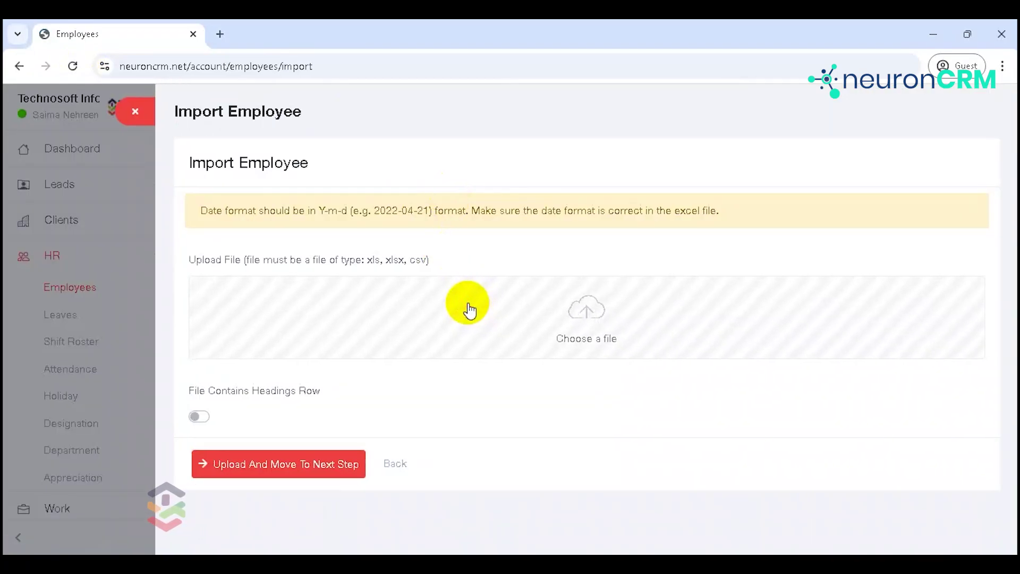
left_click(470, 311)
left_click(287, 325)
type("empl")
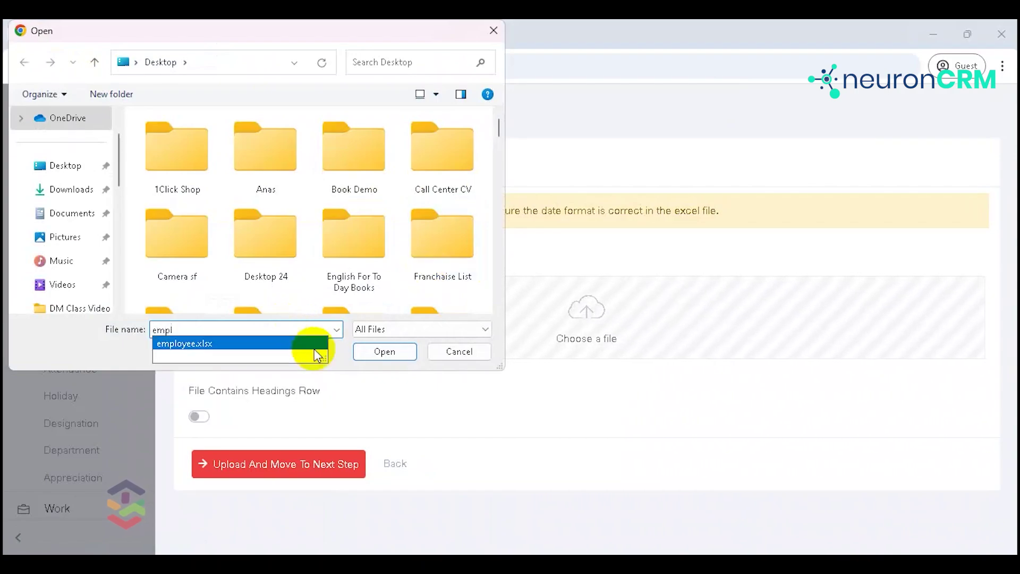
left_click(304, 343)
left_click(370, 351)
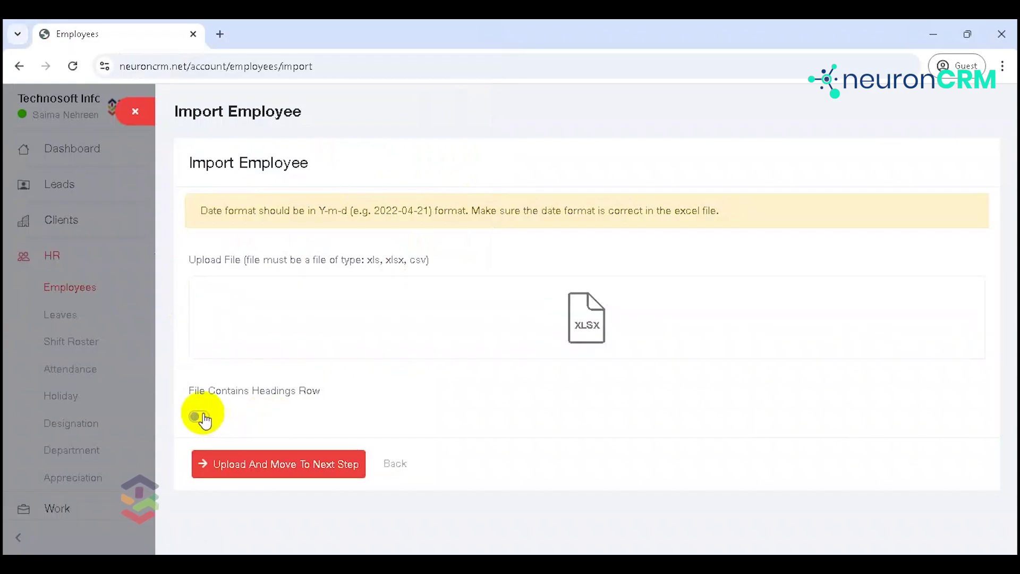
left_click(268, 464)
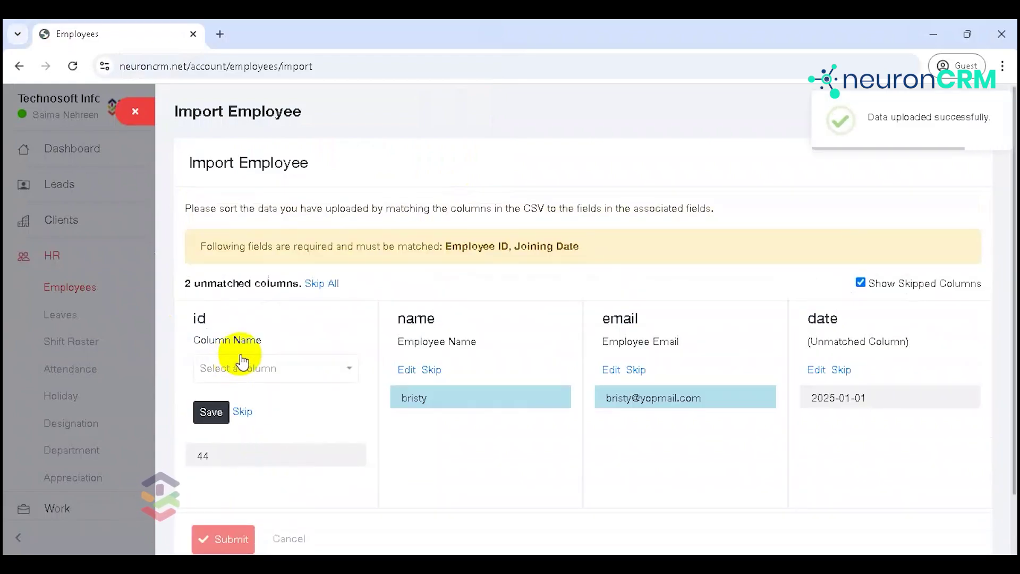
Step: Map id, name, email and date to Employee ID, Name, Email and Joining Date, then submit
left_click(262, 375)
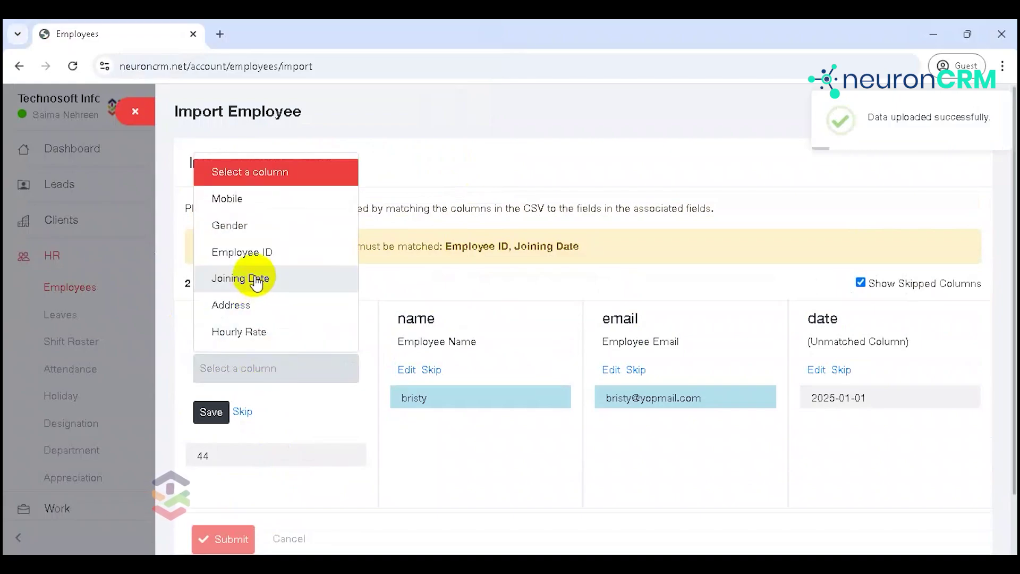
left_click(257, 253)
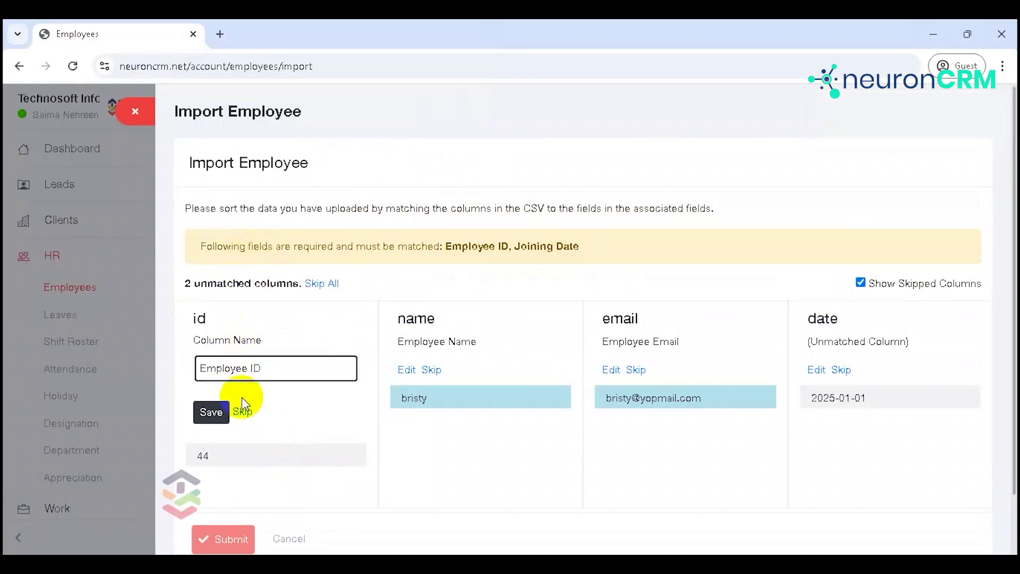
left_click(212, 414)
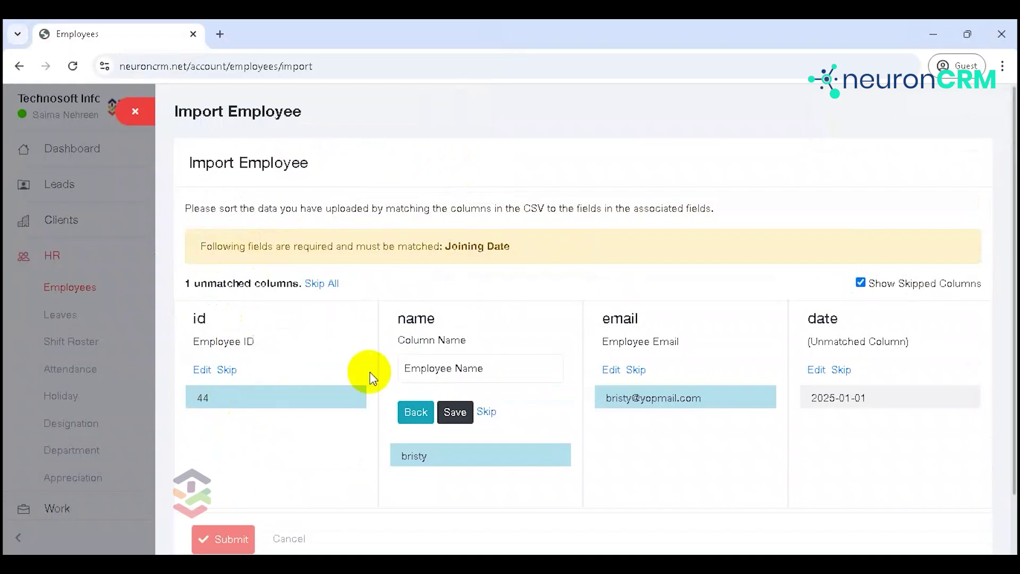
left_click(460, 415)
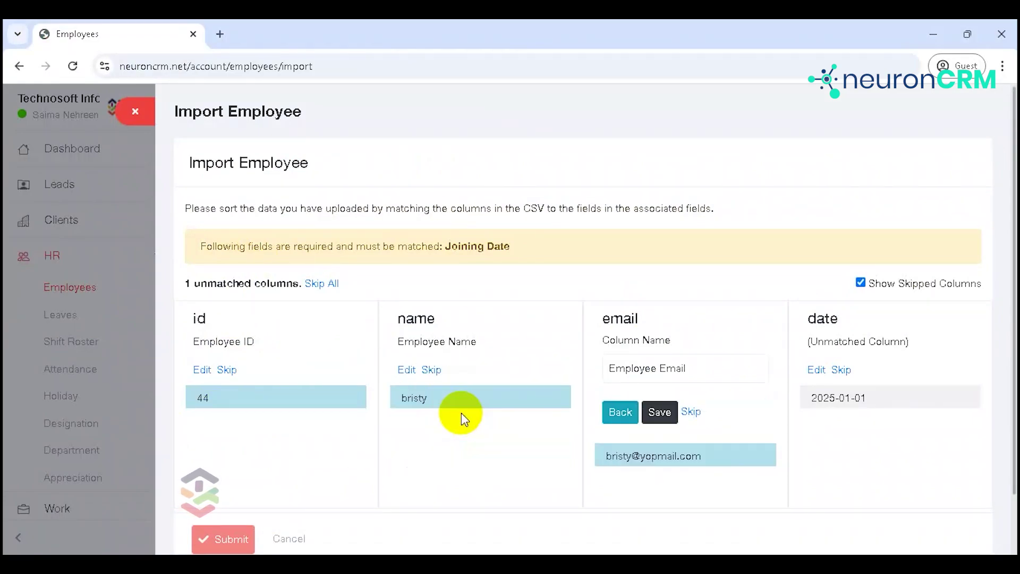
left_click(666, 414)
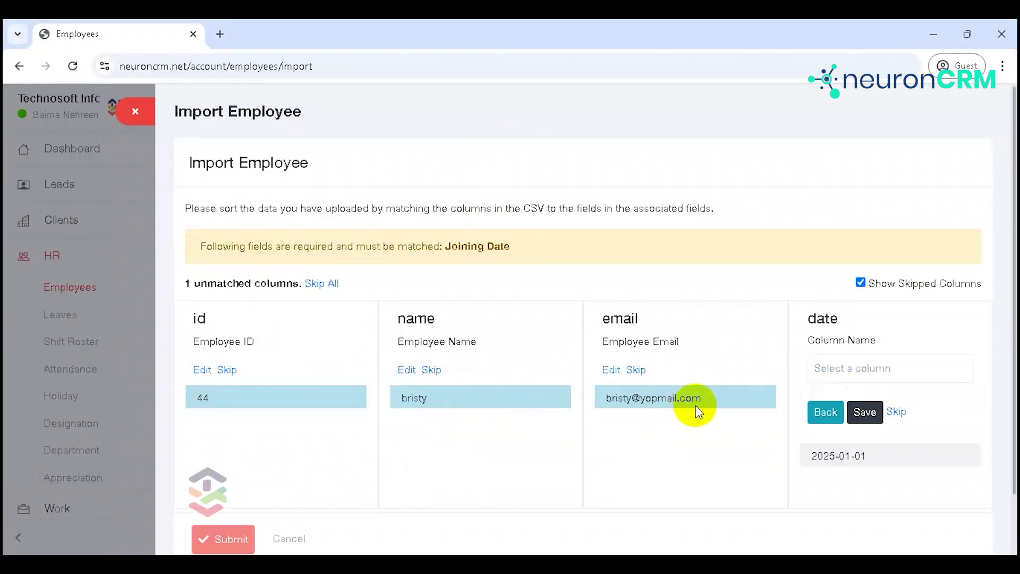
left_click(862, 378)
left_click(865, 282)
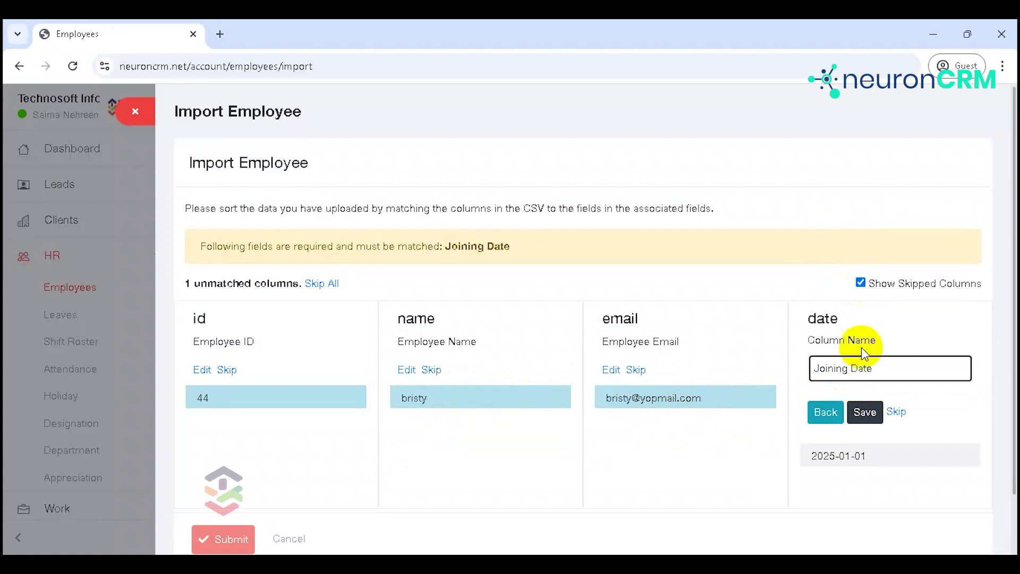
left_click(865, 412)
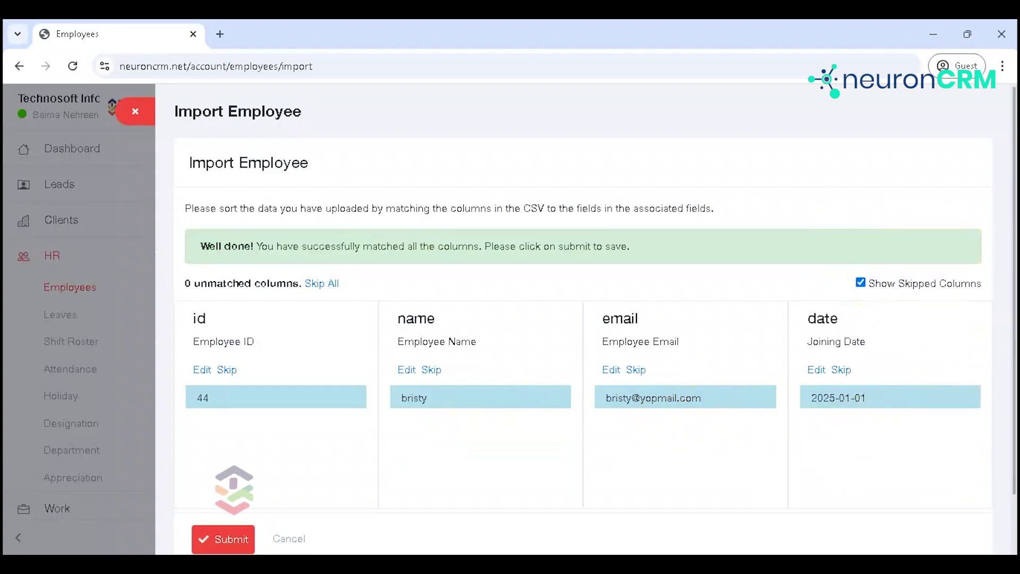
scroll(1014, 332, "down", 2)
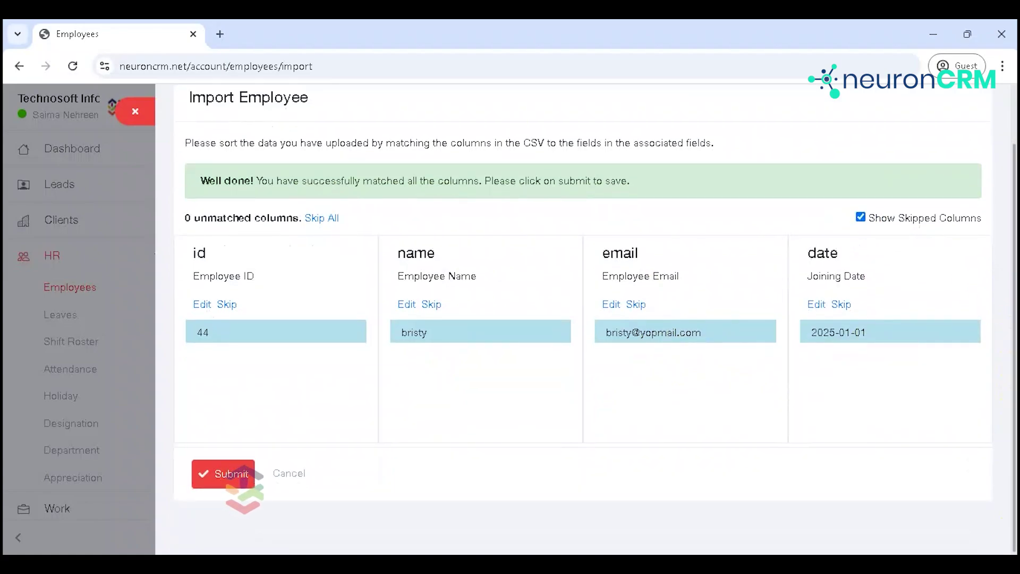
left_click(223, 485)
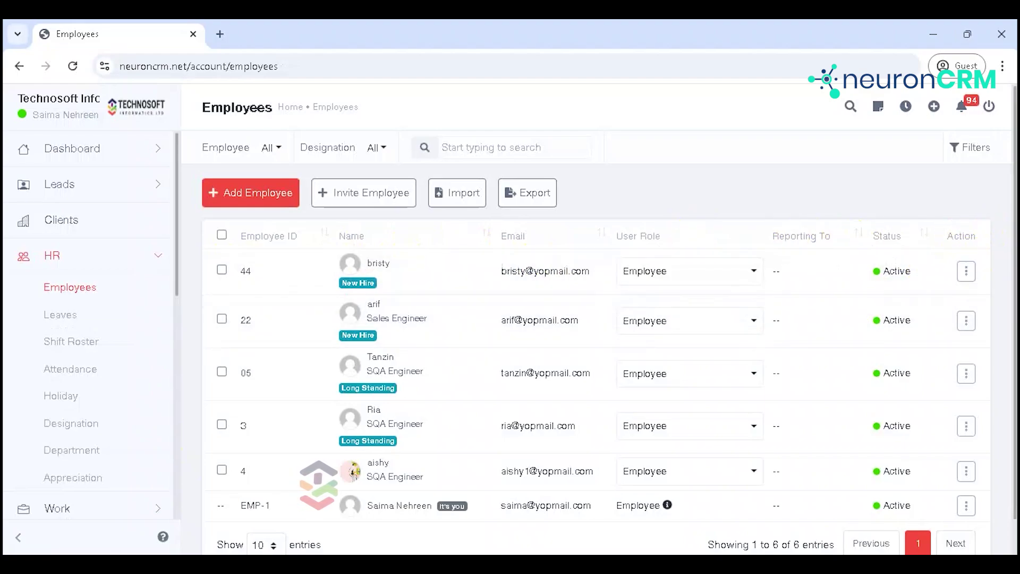
Step: Check the new employee's role dropdown, keep Employee, and dismiss the Action menu
left_click(728, 275)
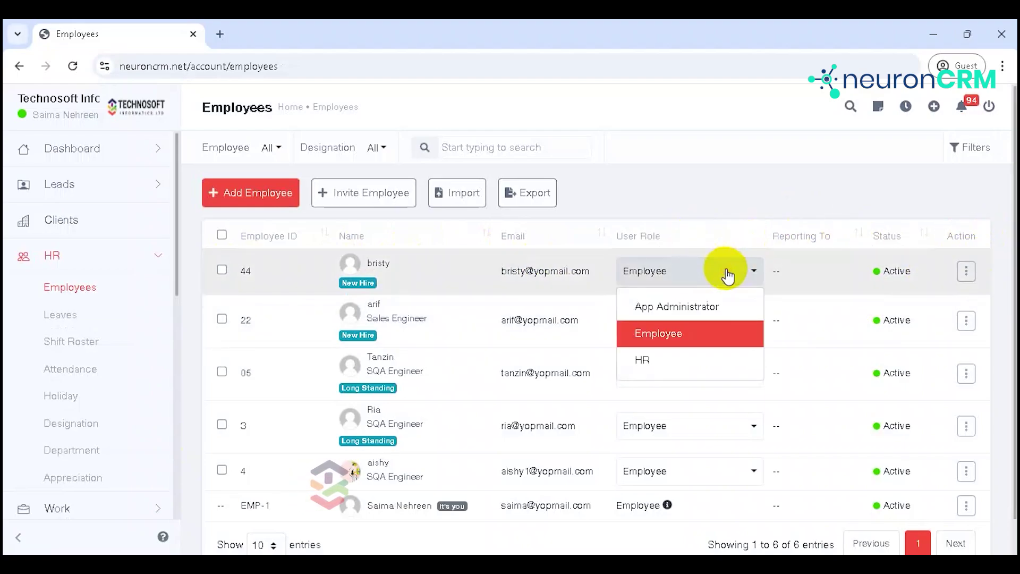
left_click(749, 174)
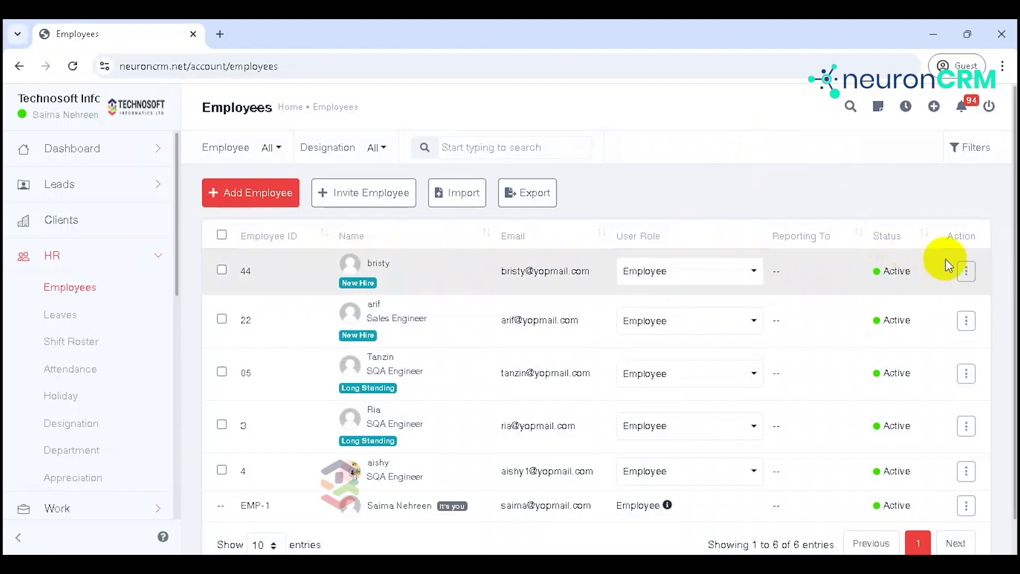
left_click(967, 273)
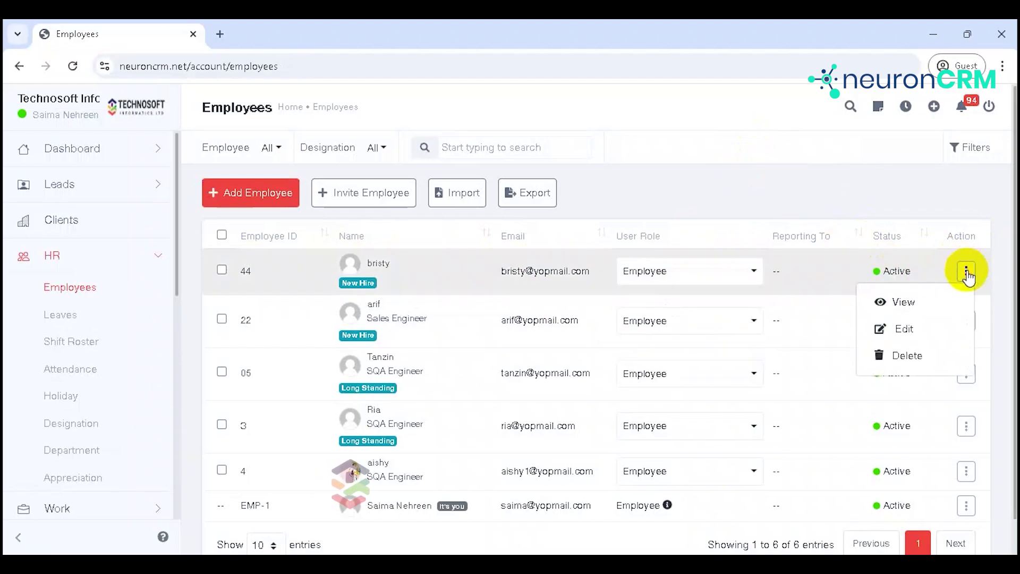
left_click(763, 183)
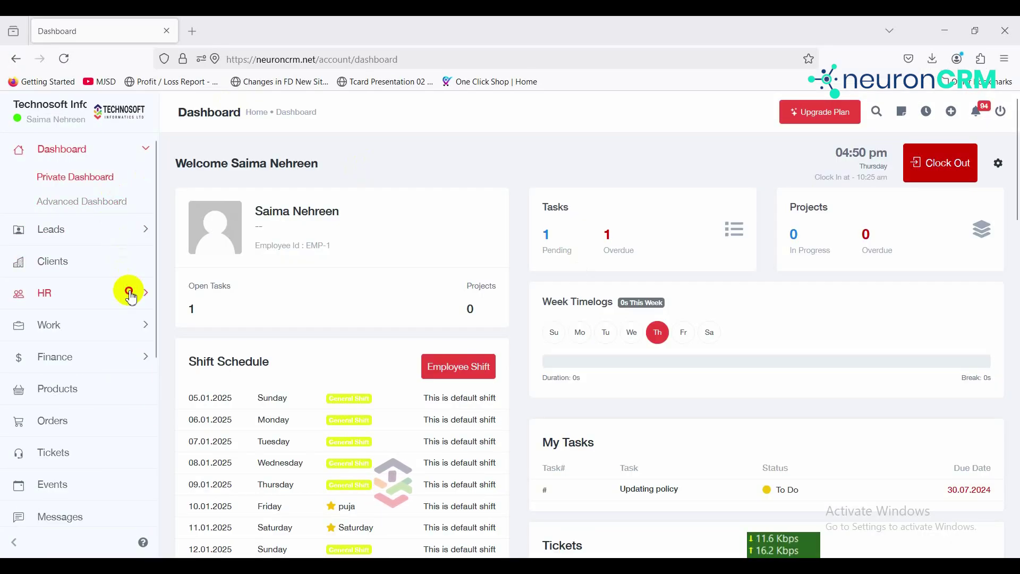
Step: Start a new leave request for an employee with Sick leave type and Pending status
left_click(129, 294)
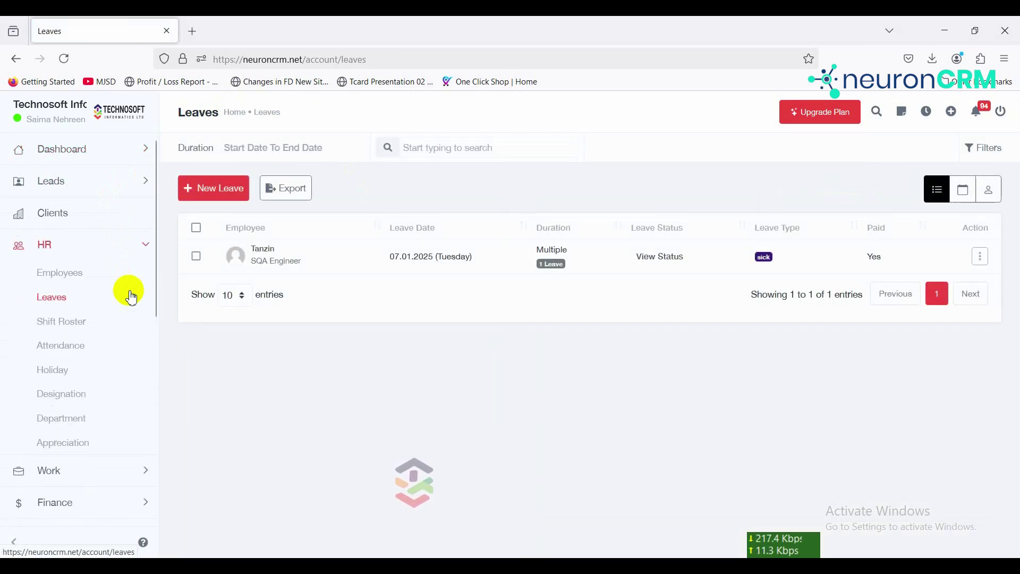
left_click(215, 198)
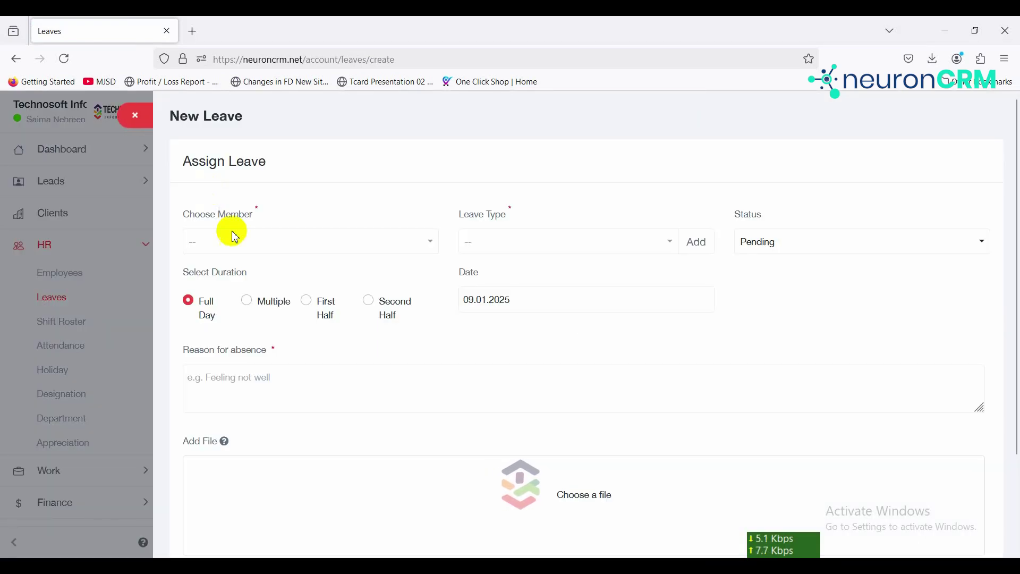
left_click(241, 243)
left_click(255, 319)
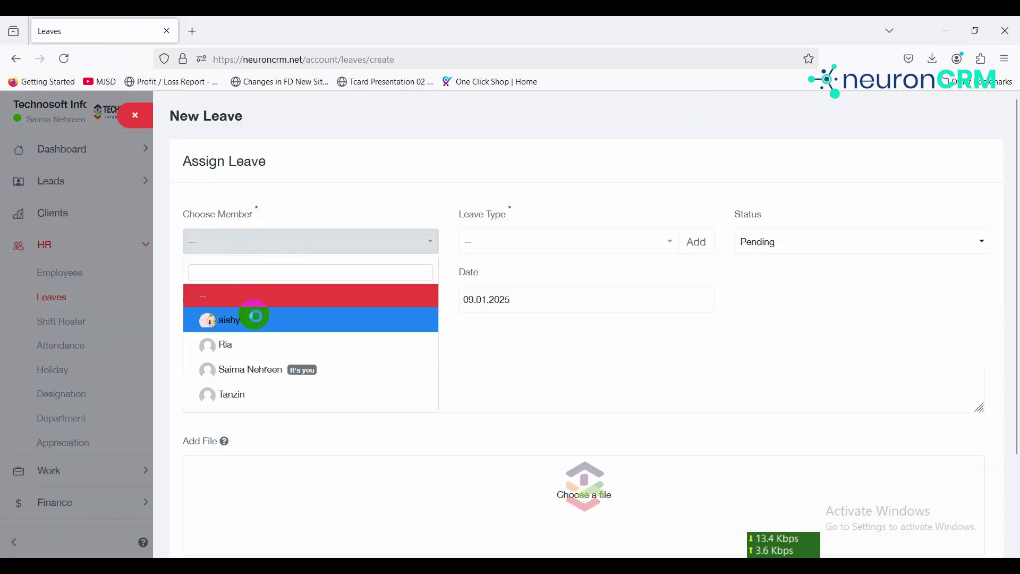
left_click(594, 236)
left_click(589, 233)
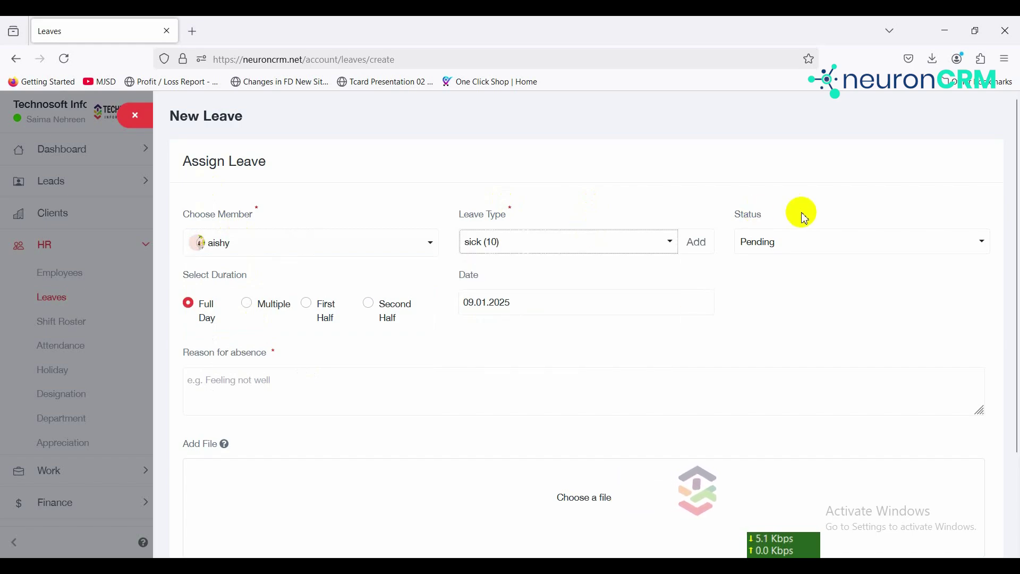
left_click(782, 250)
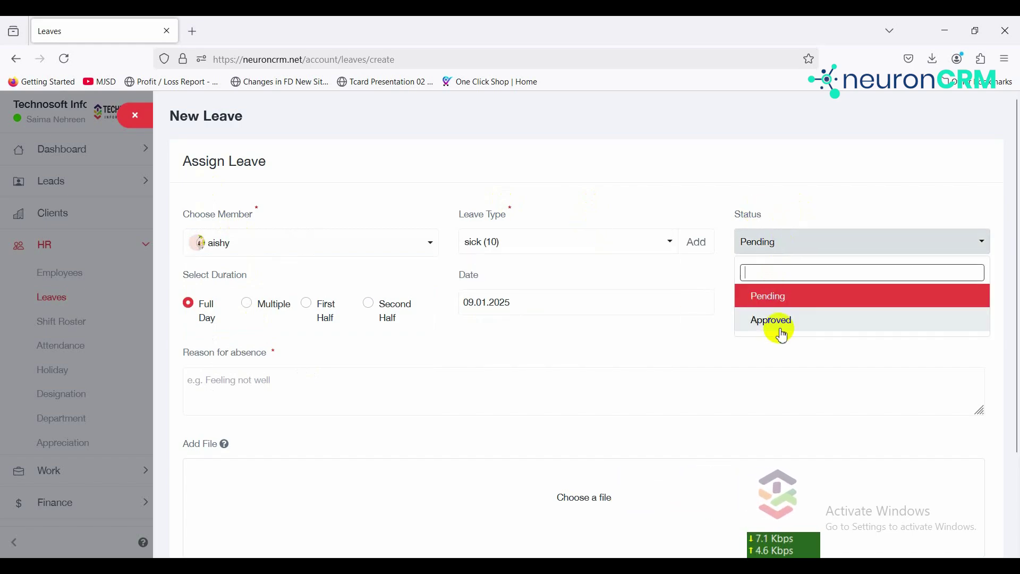
left_click(729, 302)
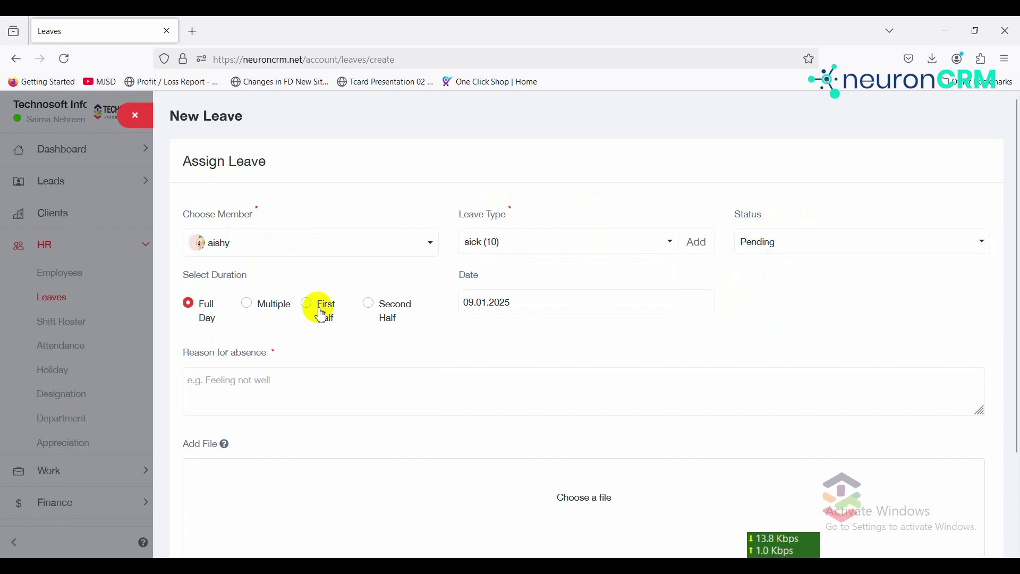
Step: Make the leave span multiple days, from 13 to 14 January 2025
left_click(248, 305)
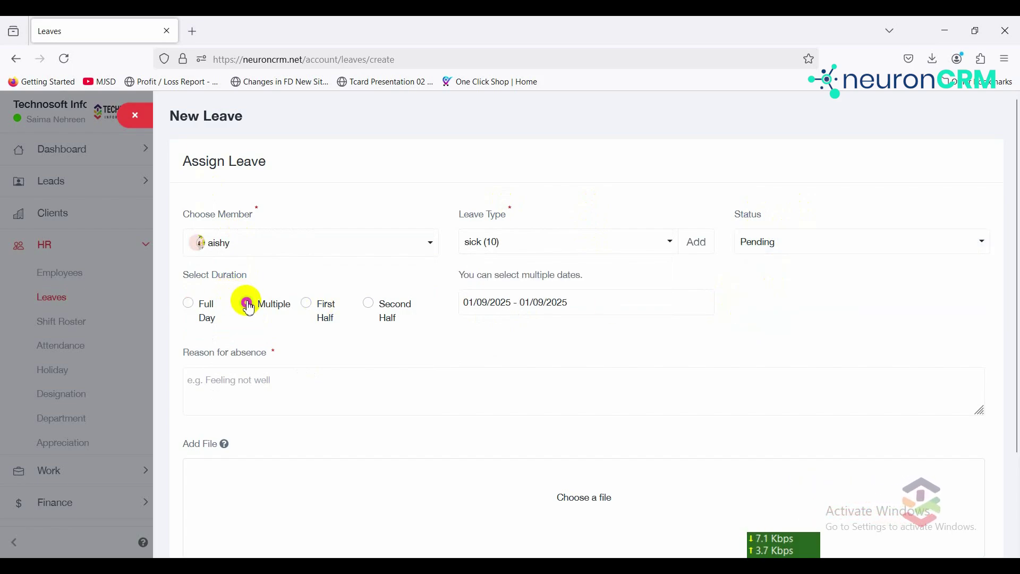
left_click(519, 307)
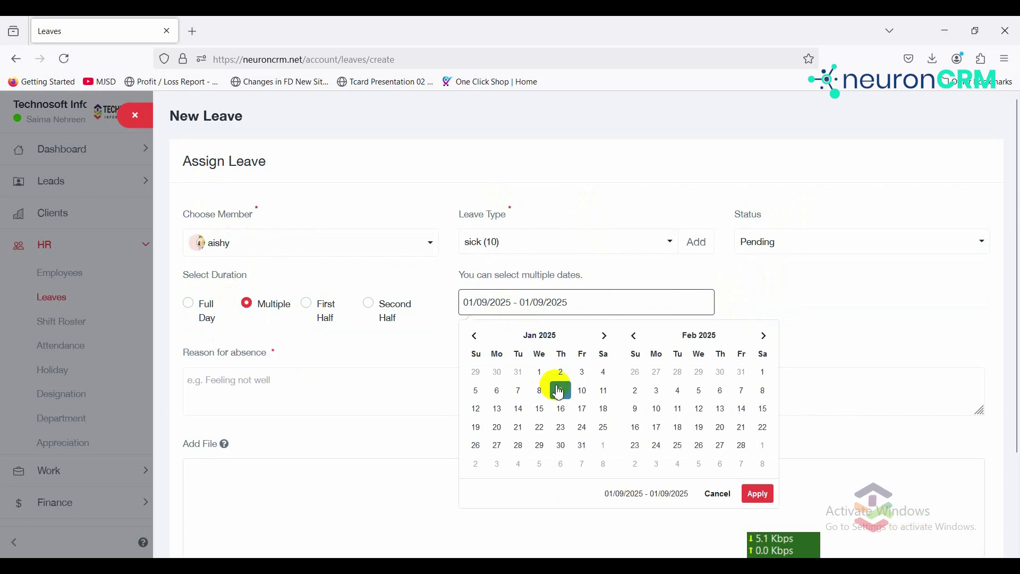
left_click(498, 411)
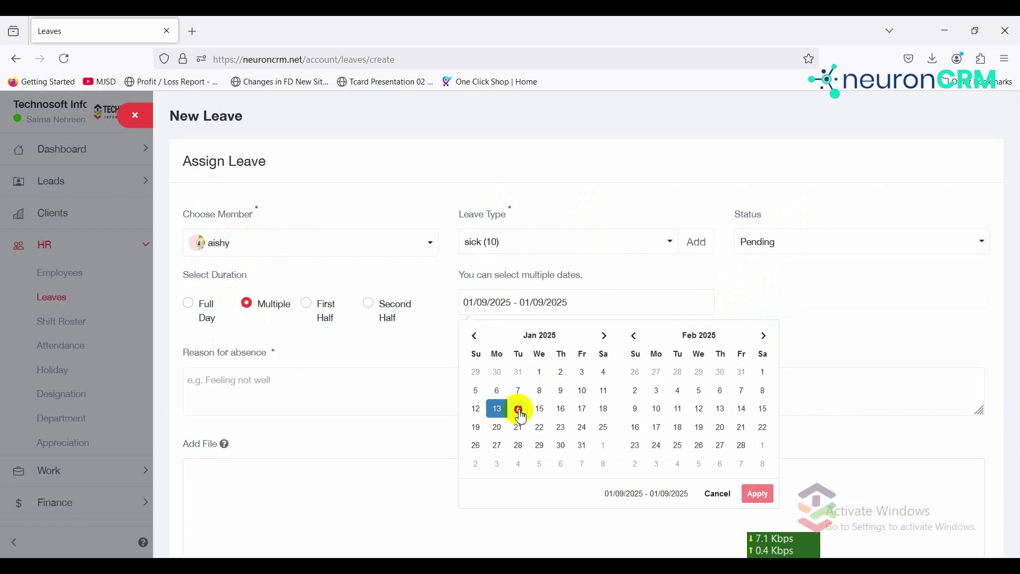
left_click(521, 411)
left_click(748, 276)
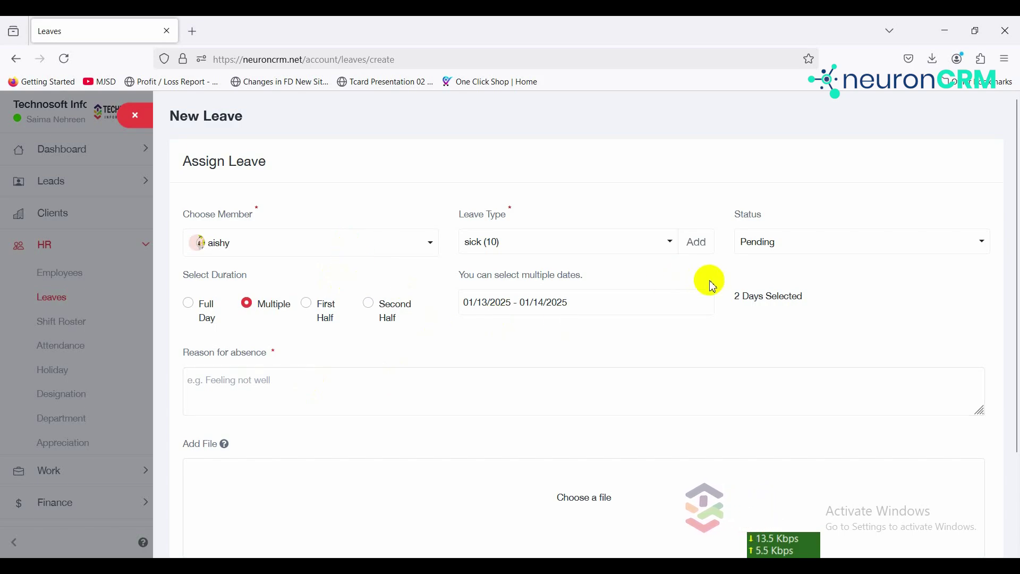
Step: Enter the reason 'feeling not well', then start and cancel attaching a file
left_click(353, 381)
type("feeling not well")
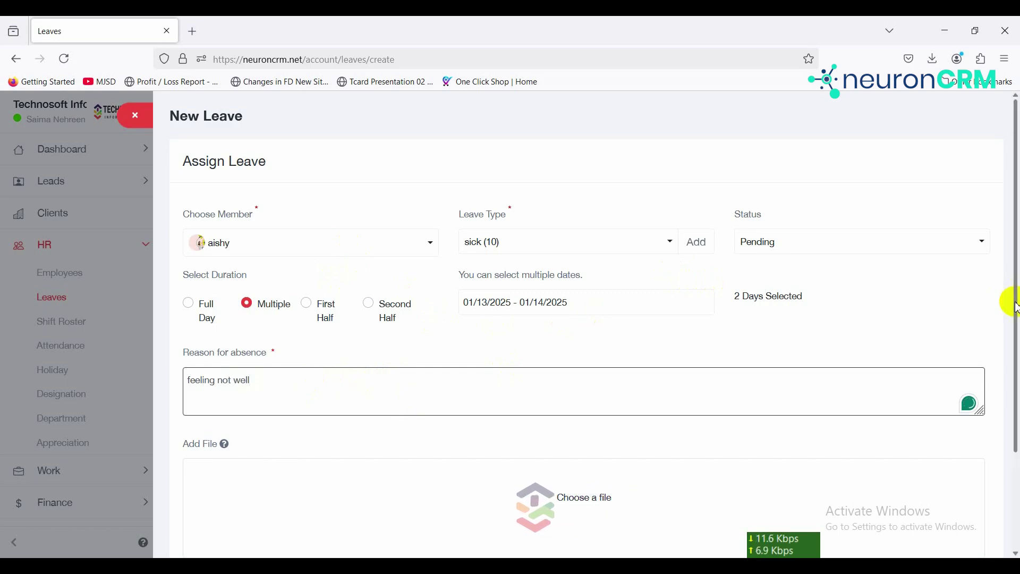
scroll(1011, 300, "down", 2)
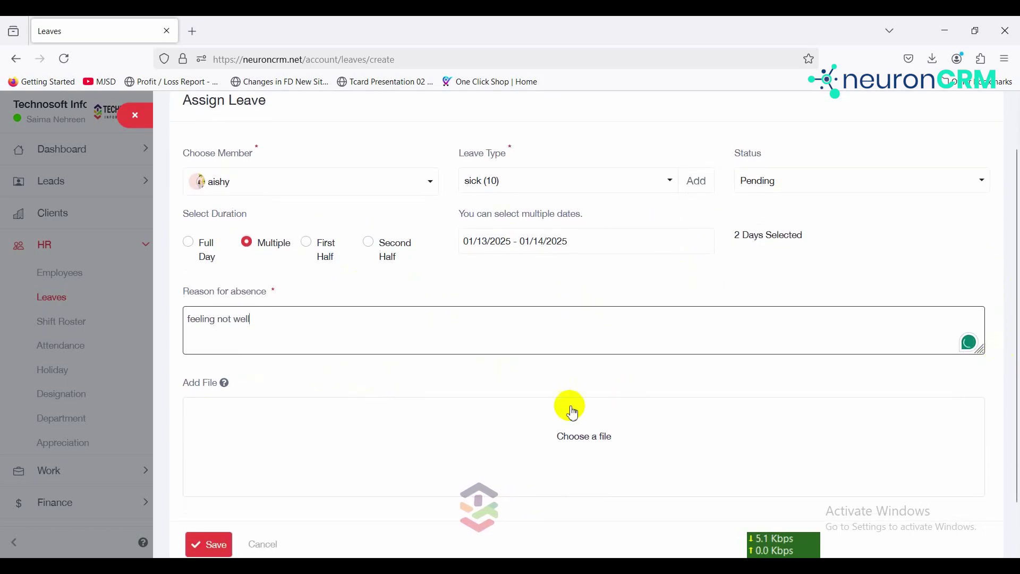
left_click(578, 465)
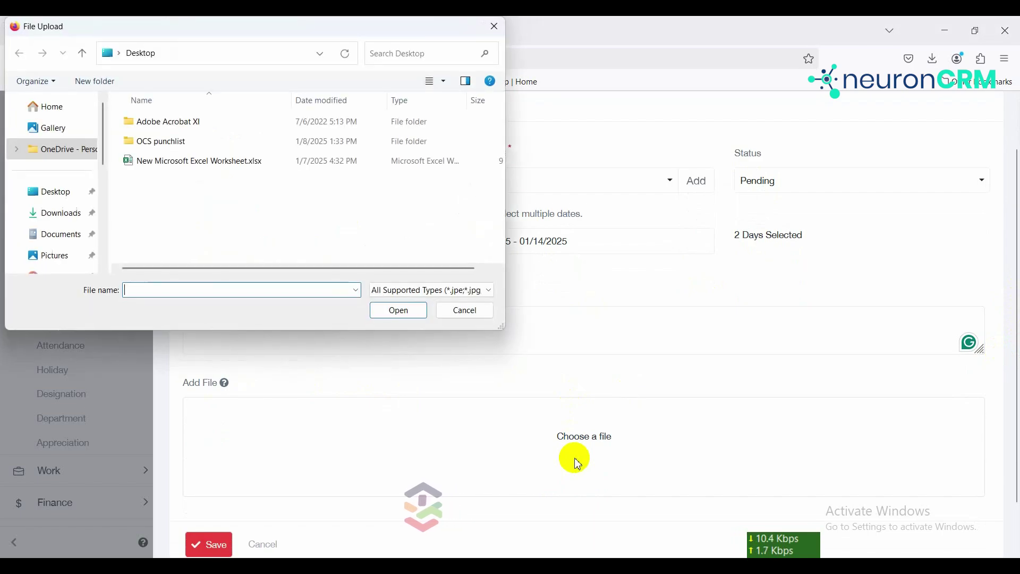
left_click(474, 314)
Step: Save the leave request and review its pending days summary
left_click(215, 541)
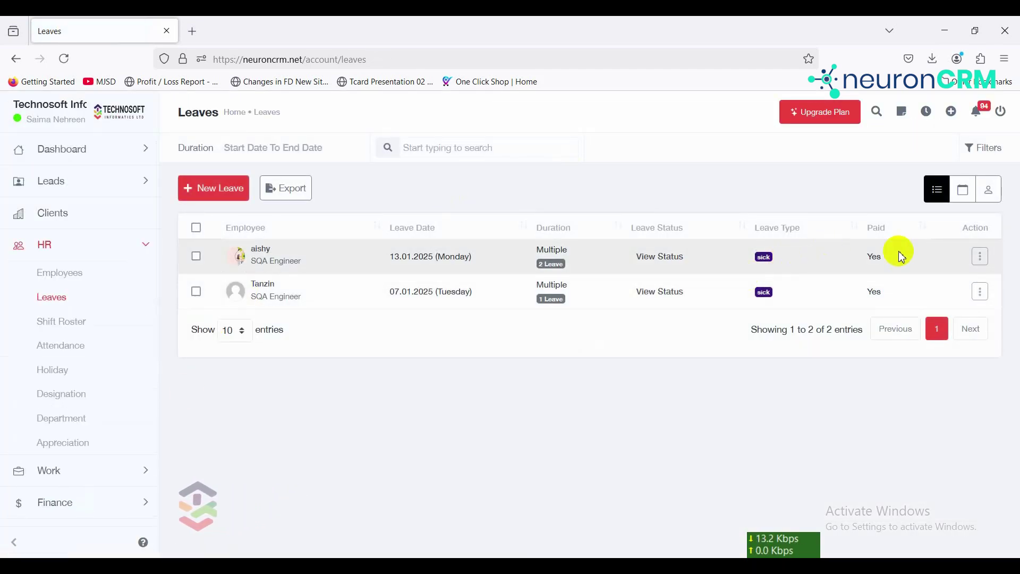
left_click(654, 266)
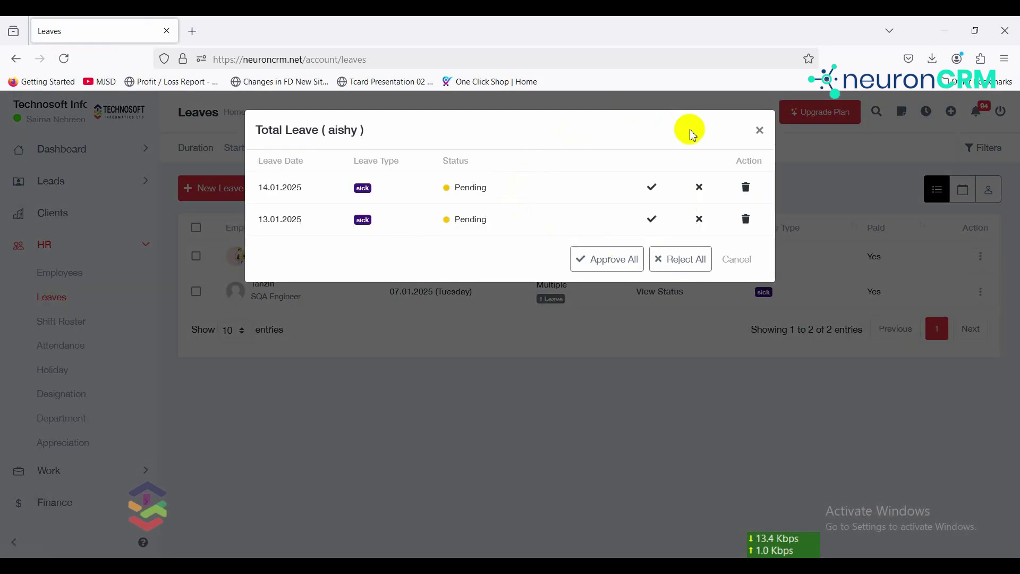
left_click(761, 131)
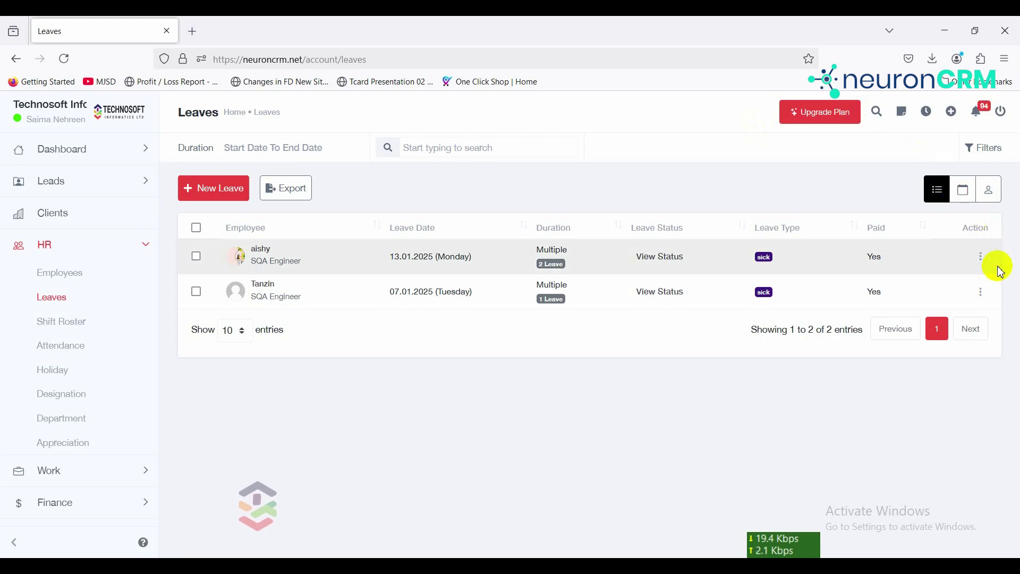
Step: Approve the 14.01.2025 day of the employee's sick leave, leaving 13.01.2025 pending
left_click(983, 259)
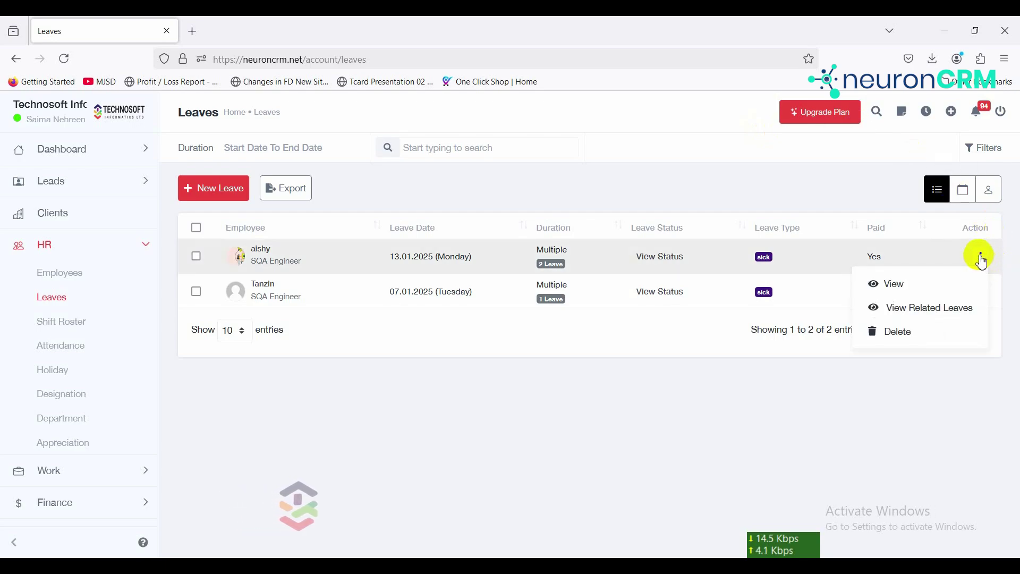
left_click(938, 279)
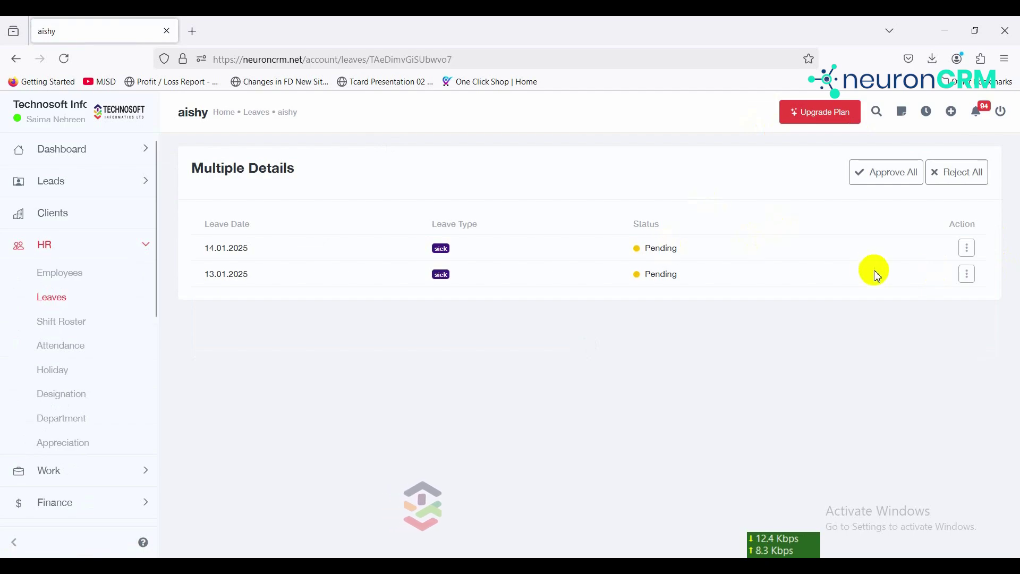
left_click(968, 250)
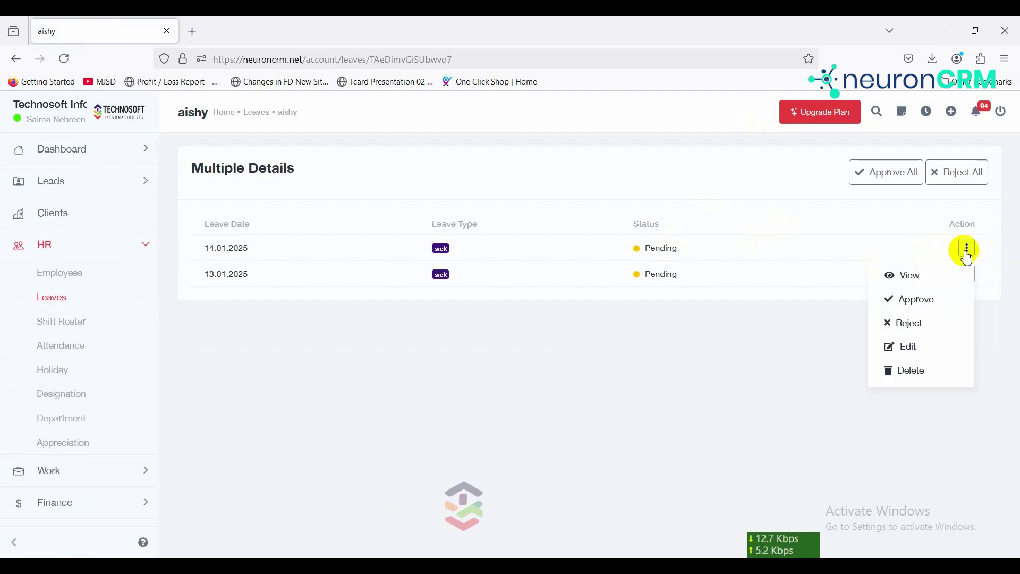
left_click(926, 296)
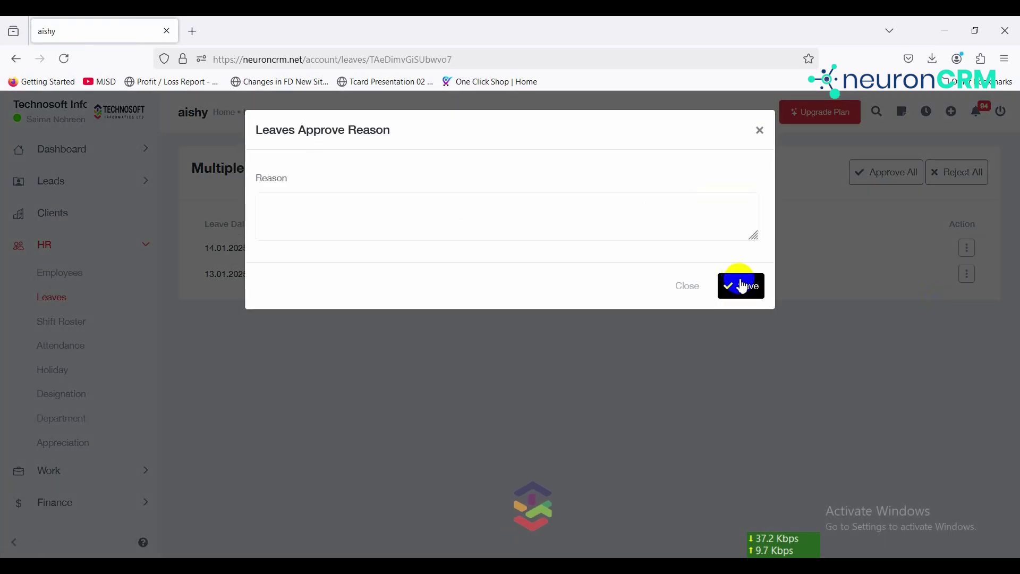
left_click(745, 287)
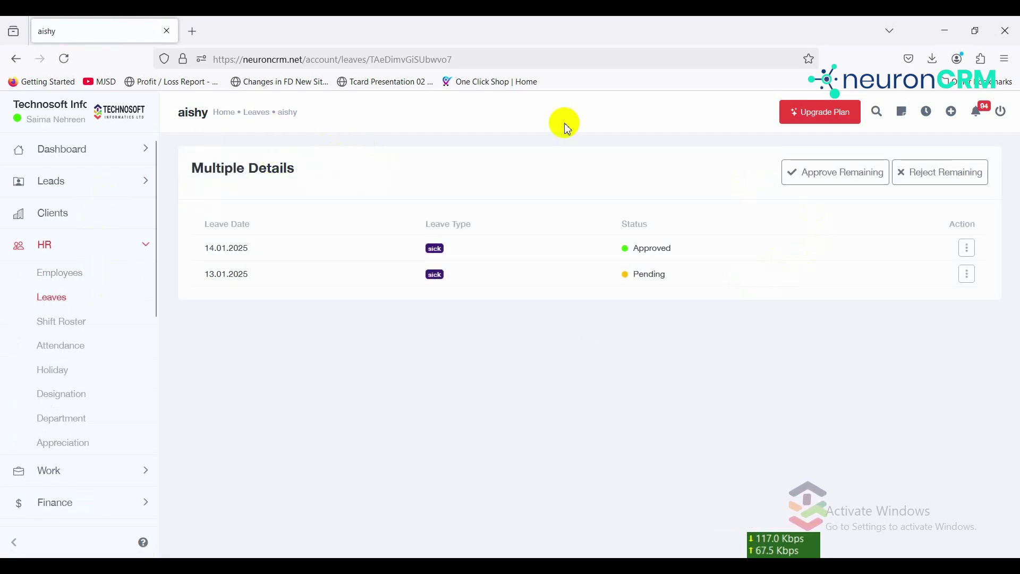
Step: Return to Leaves, check the employee's updated leave status, and switch to calendar view
left_click(135, 296)
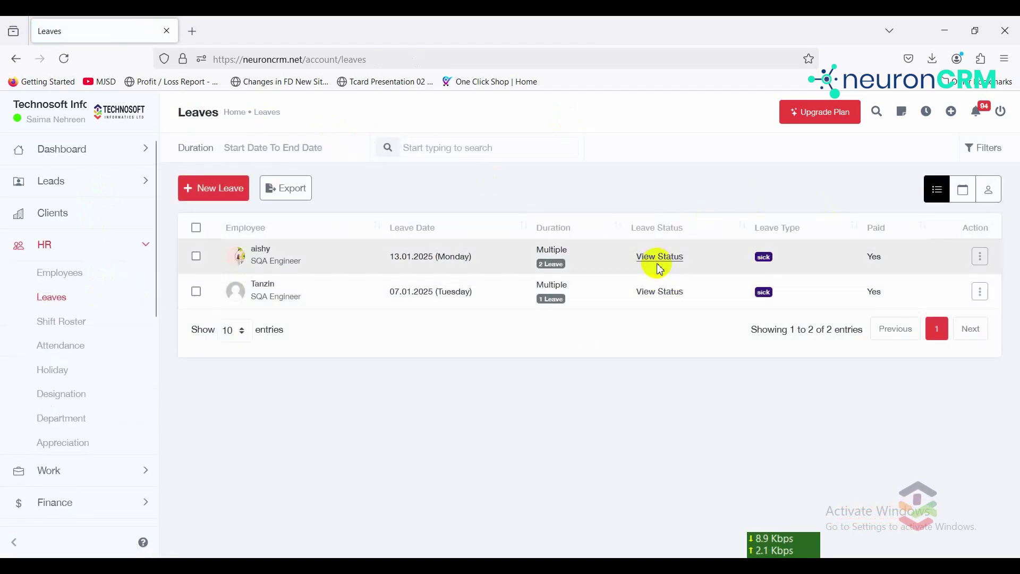
left_click(653, 262)
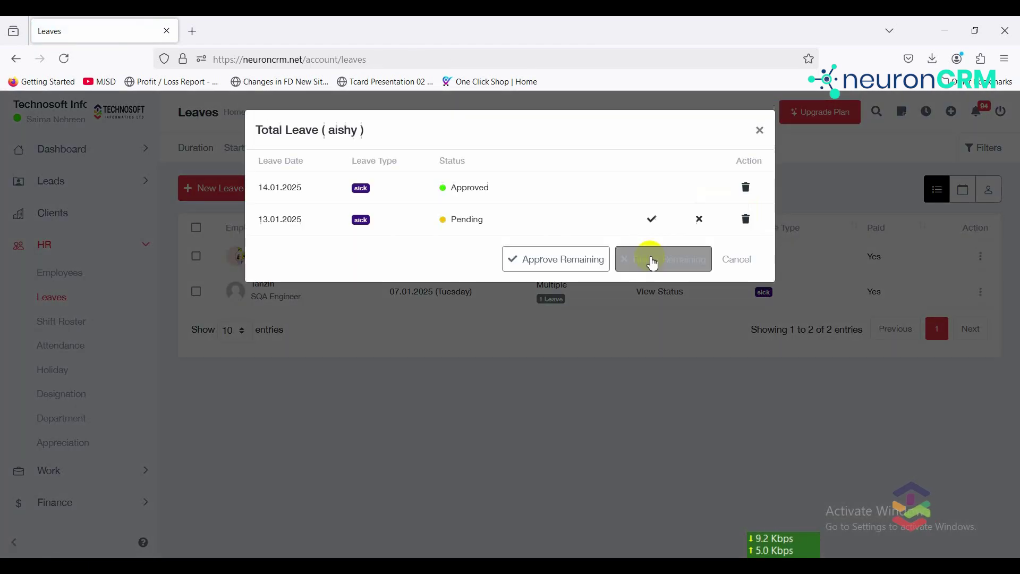
left_click(762, 131)
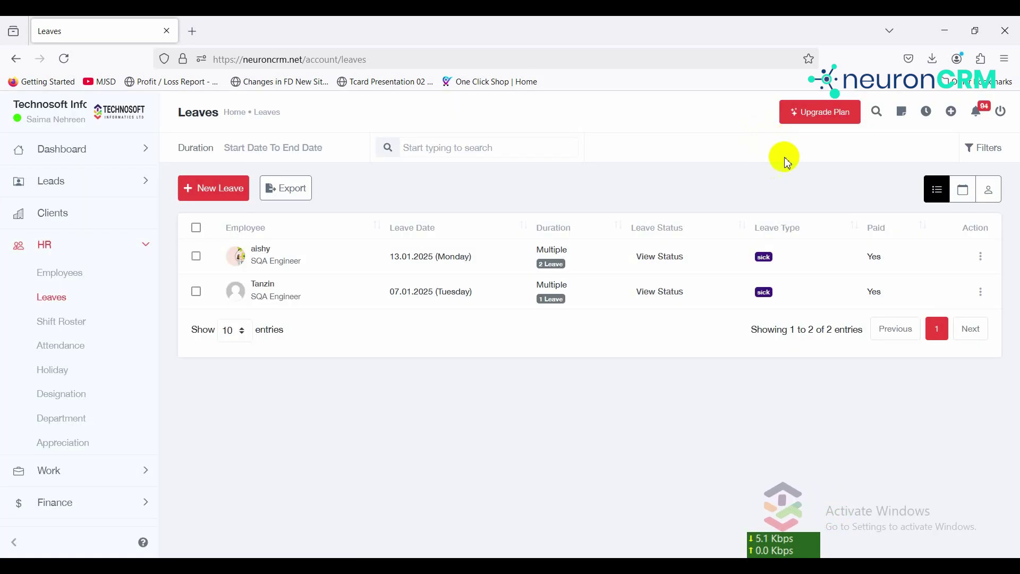
left_click(963, 193)
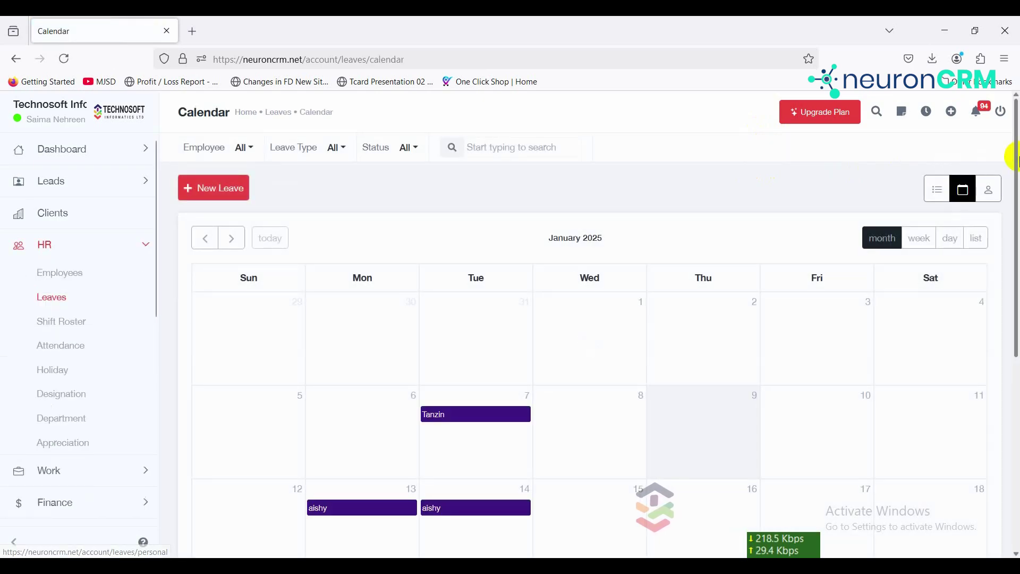
Step: Scroll over the January 2025 leave calendar showing entries on the 7th, 13th and 14th
scroll(1016, 250, "down", 3)
scroll(1011, 222, "up", 3)
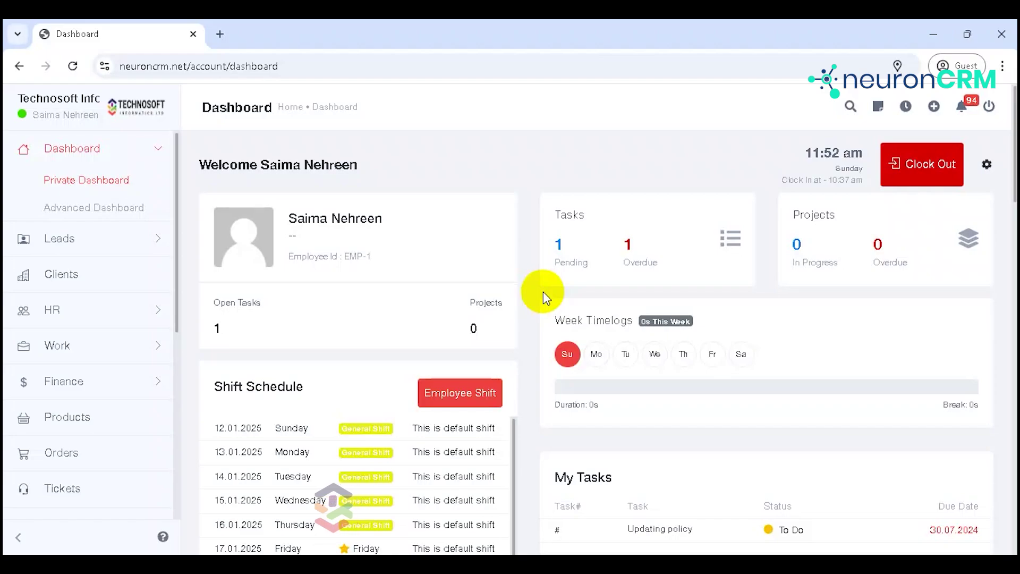
Step: Open HR > Shift Roster showing the 12–18 January week
left_click(153, 318)
left_click(80, 343)
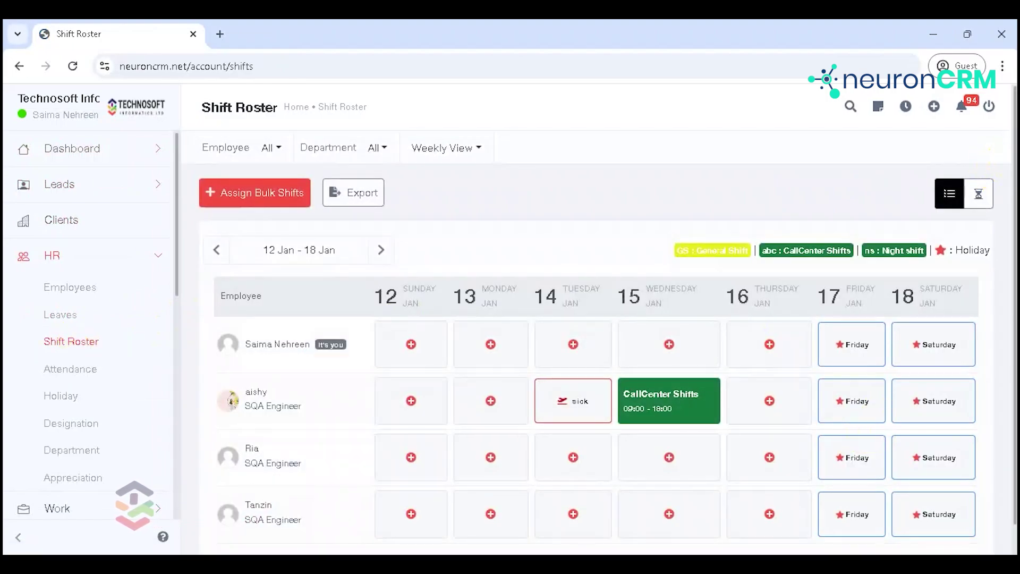
mouse_move(1014, 155)
left_mouse_down()
mouse_move(1015, 183)
mouse_move(1014, 148)
left_mouse_up()
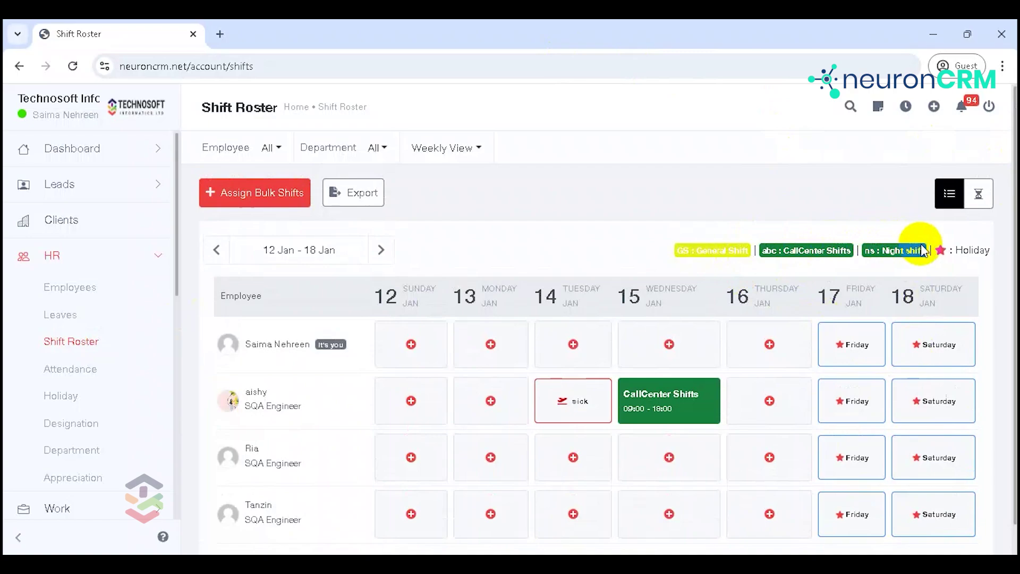
left_click(247, 194)
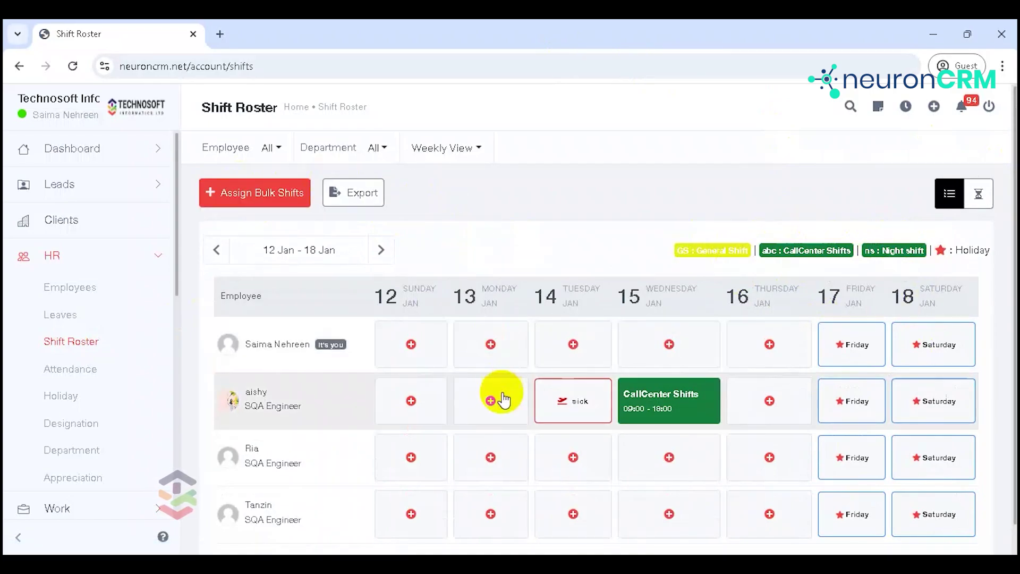
Step: Set the employee's Thursday 16 January shift to CallCenter Shifts (09:00–18:00) and save it
left_click(771, 403)
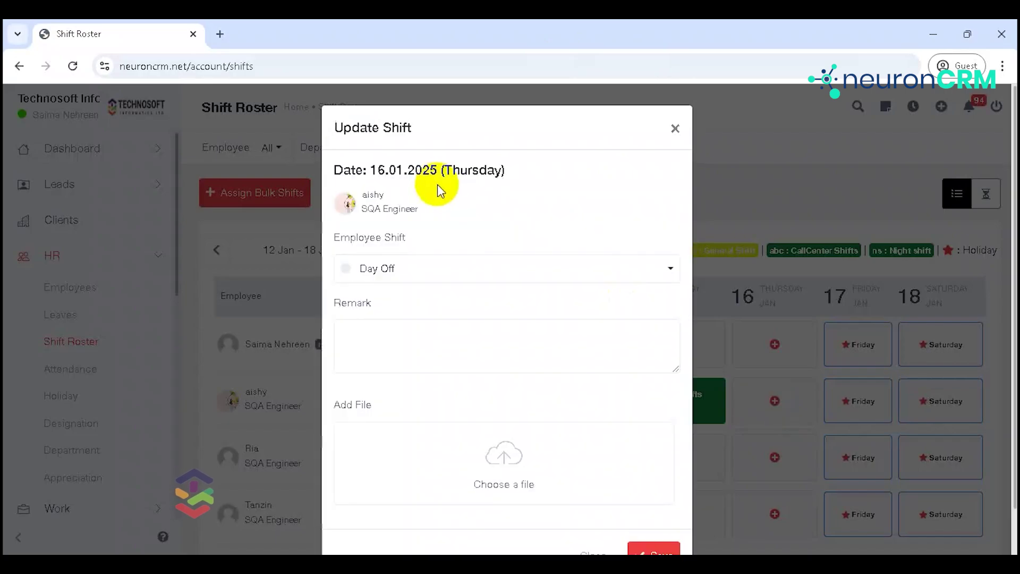
left_click(408, 286)
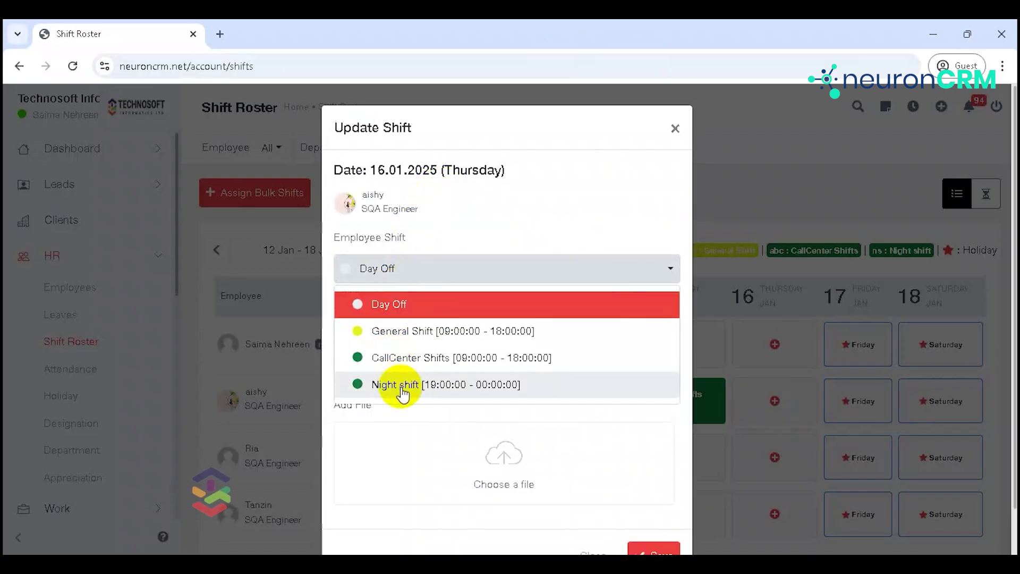
left_click(399, 358)
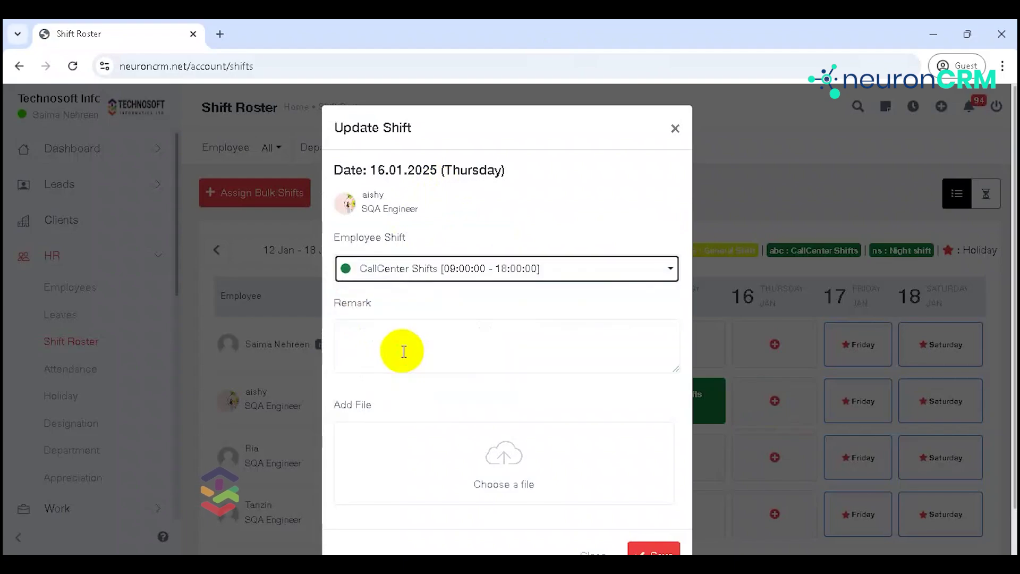
left_click(413, 352)
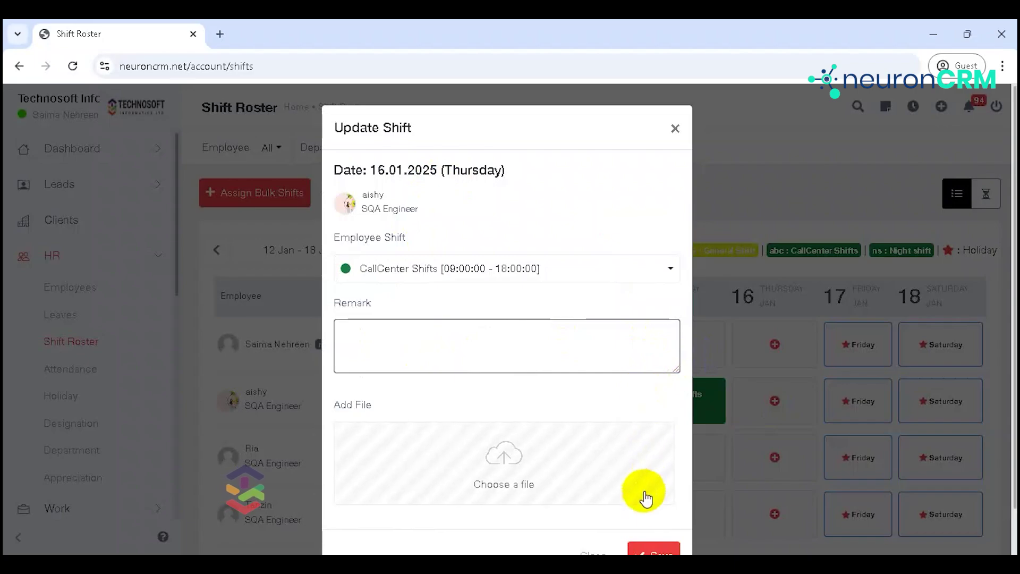
left_click(654, 550)
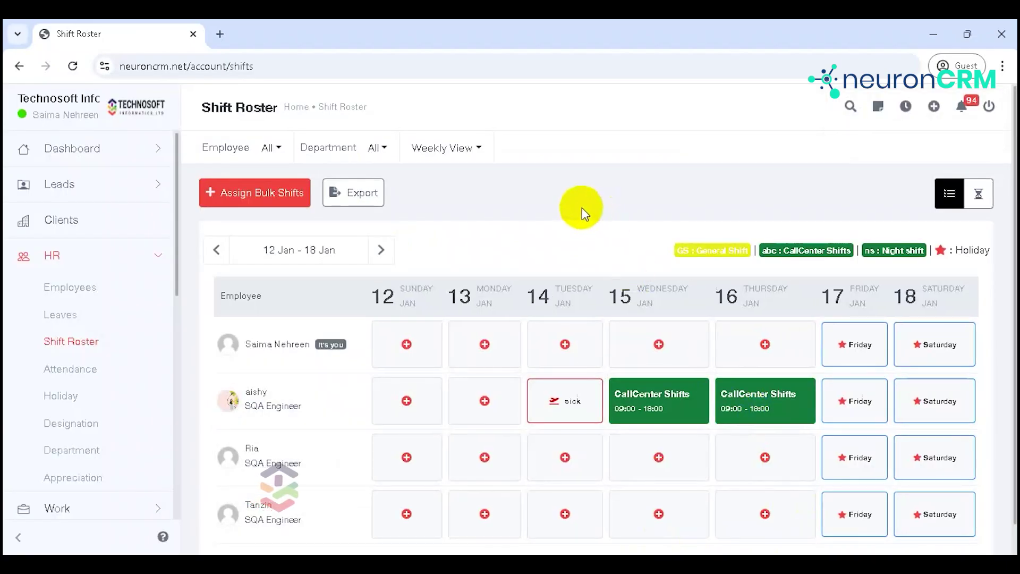
left_click(267, 209)
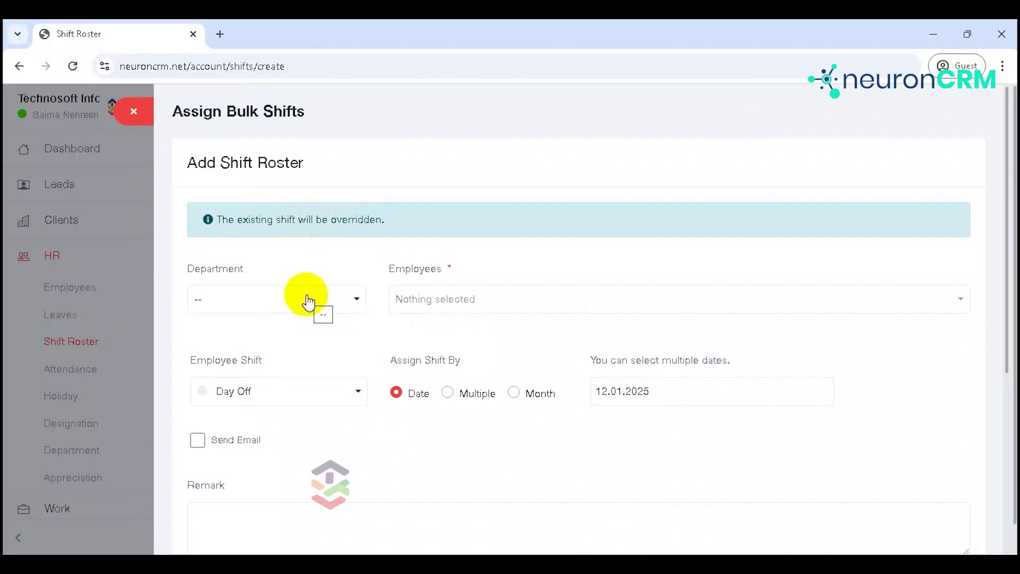
Step: Select the SQA department, all its employees, and the date 13.01.2025
left_click(307, 299)
left_click(299, 271)
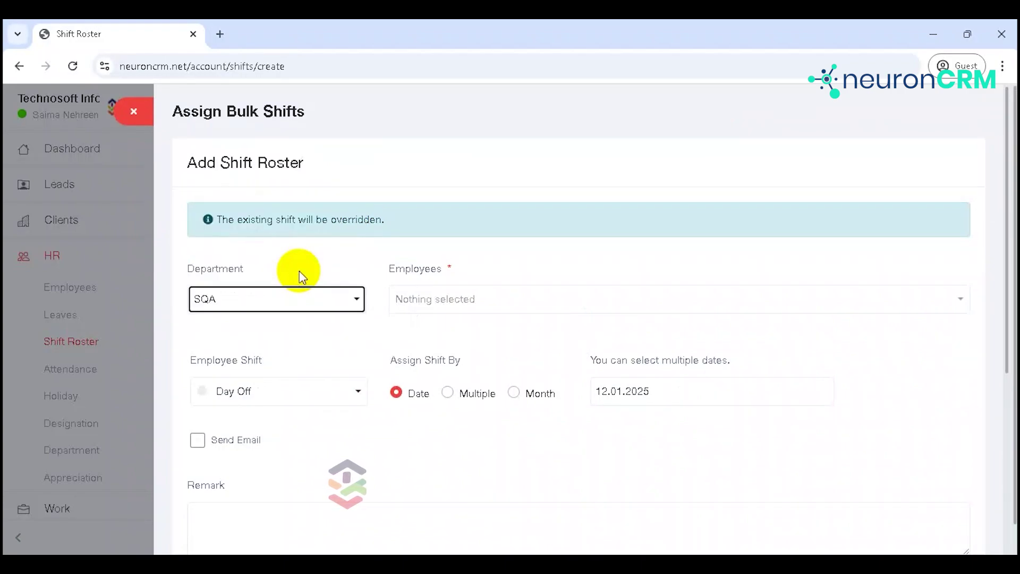
left_click(440, 297)
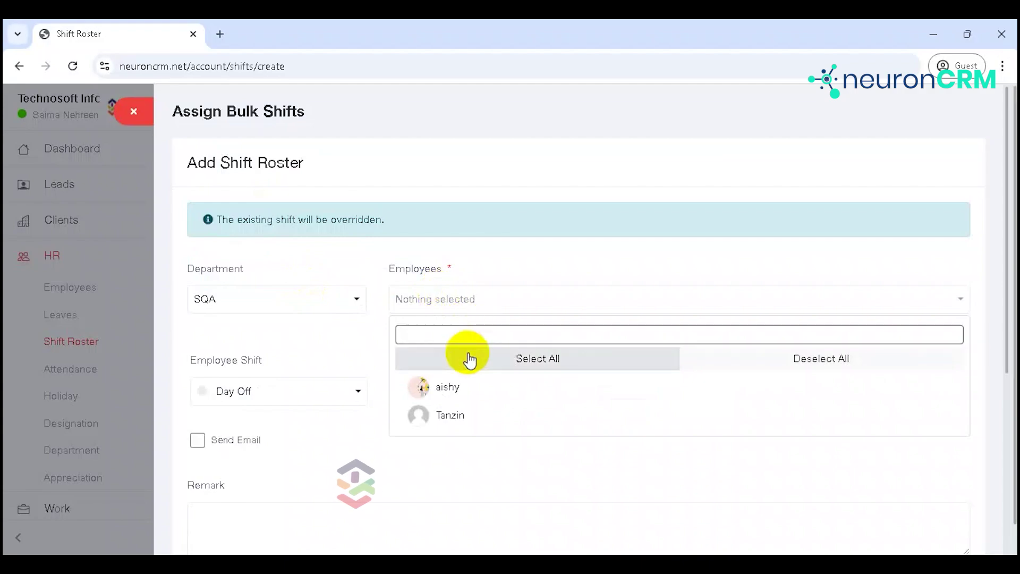
left_click(511, 363)
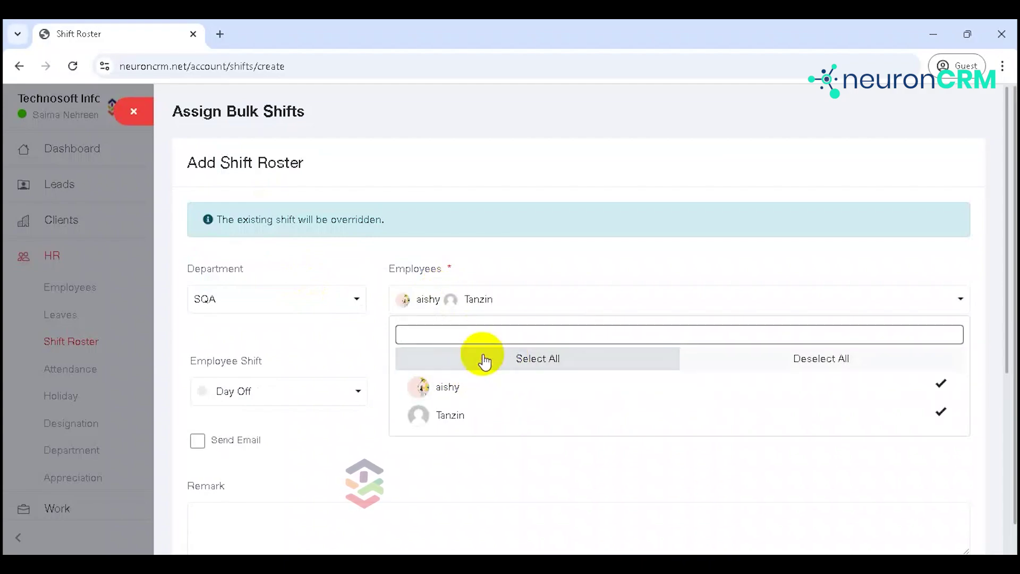
left_click(353, 330)
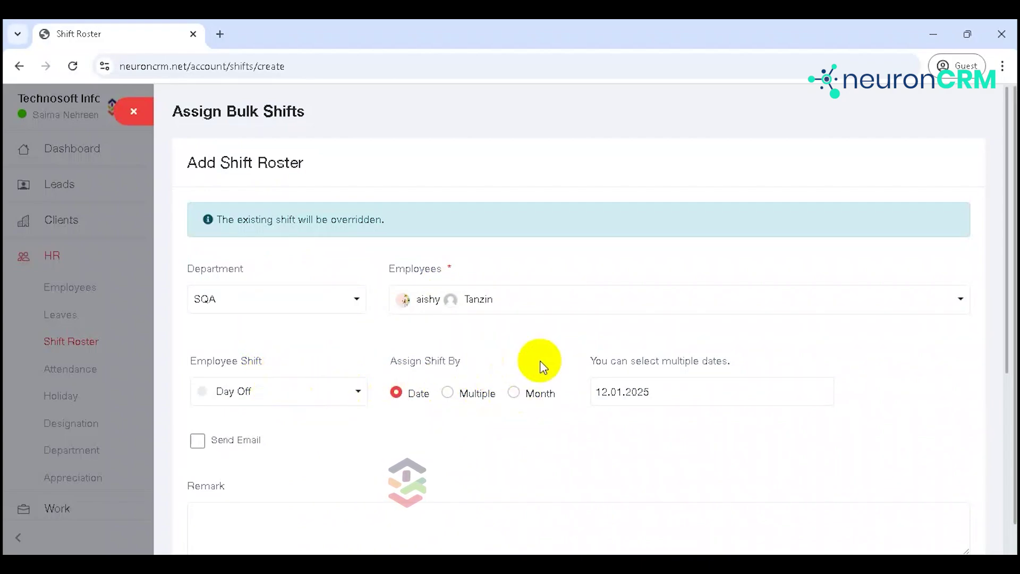
left_click(662, 391)
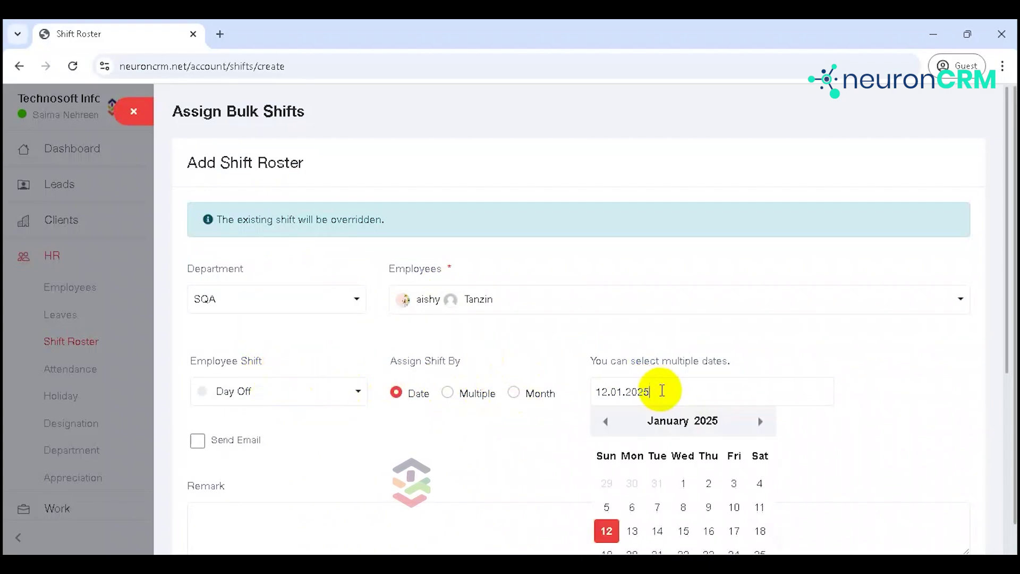
left_click(642, 528)
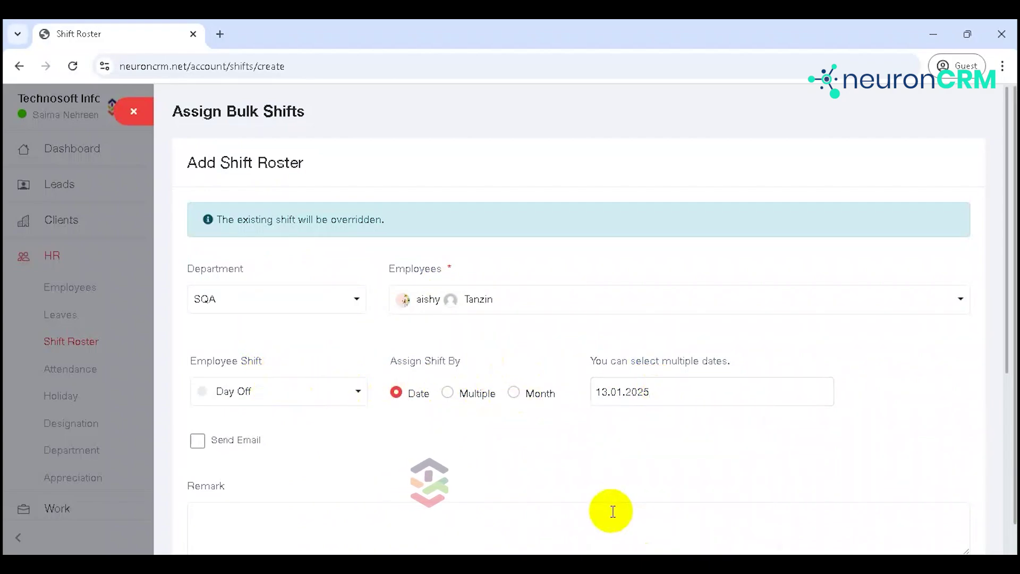
Step: Choose the Night shift, leave e-mail notification off, and save the assignment
left_click(313, 397)
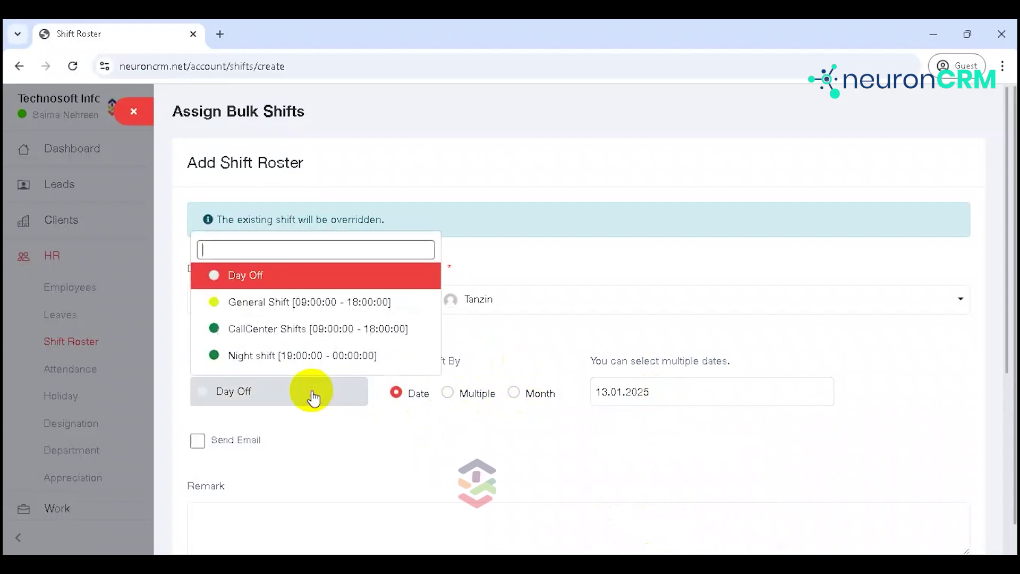
left_click(314, 355)
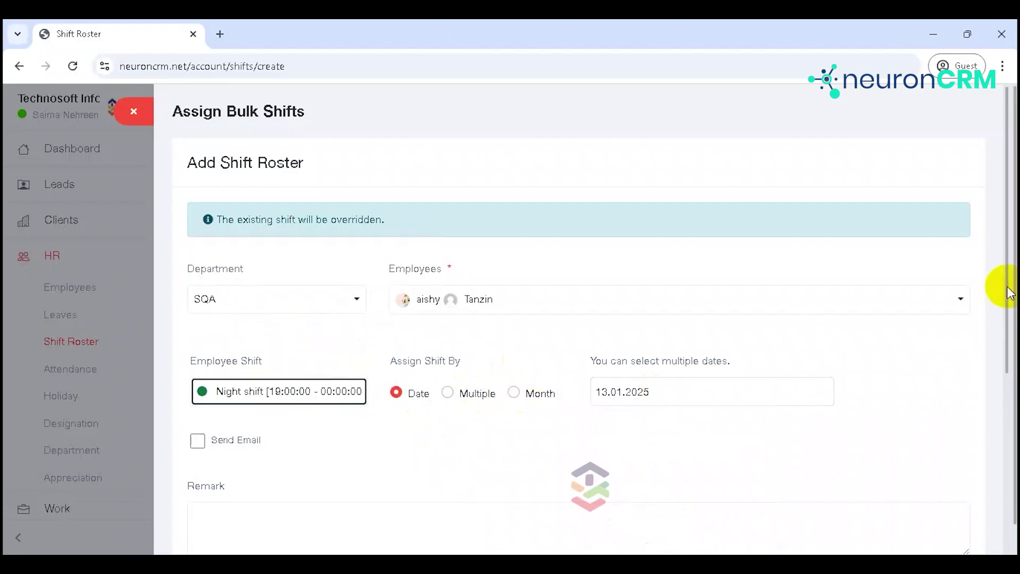
scroll(1003, 289, "down", 1)
scroll(1003, 380, "down", 3)
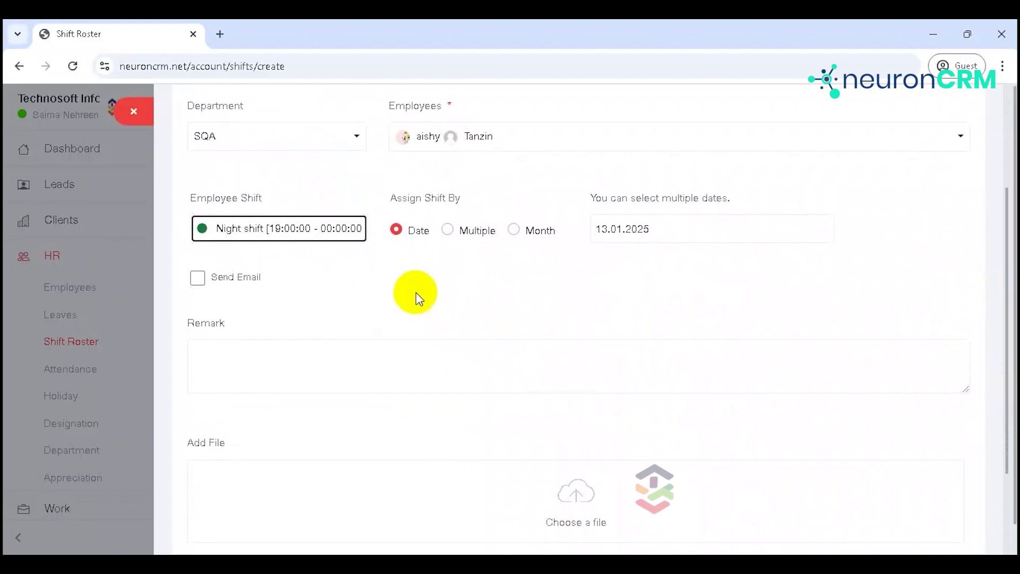
left_click(231, 277)
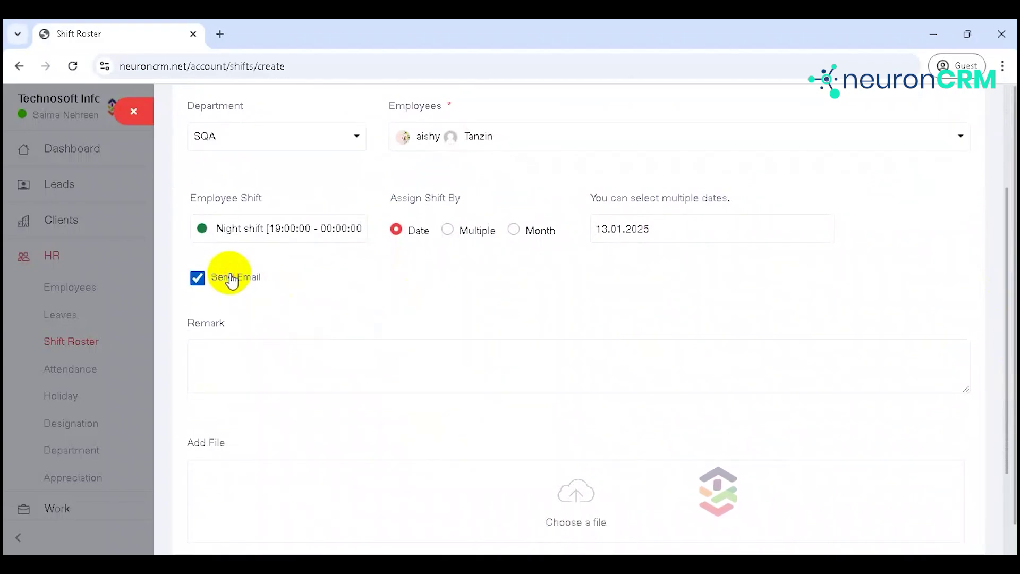
left_click(230, 277)
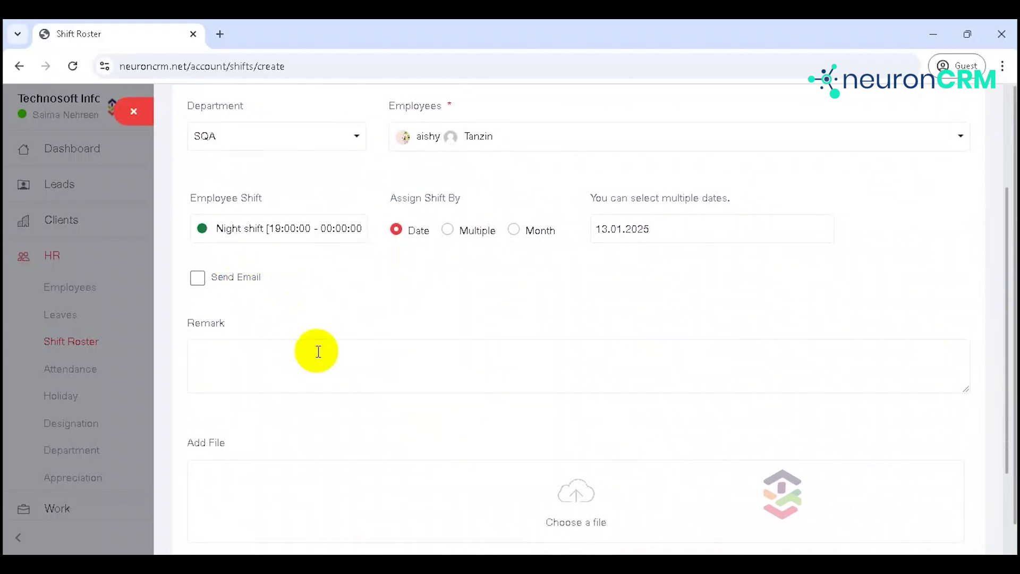
left_click_drag(1005, 460, 1008, 555)
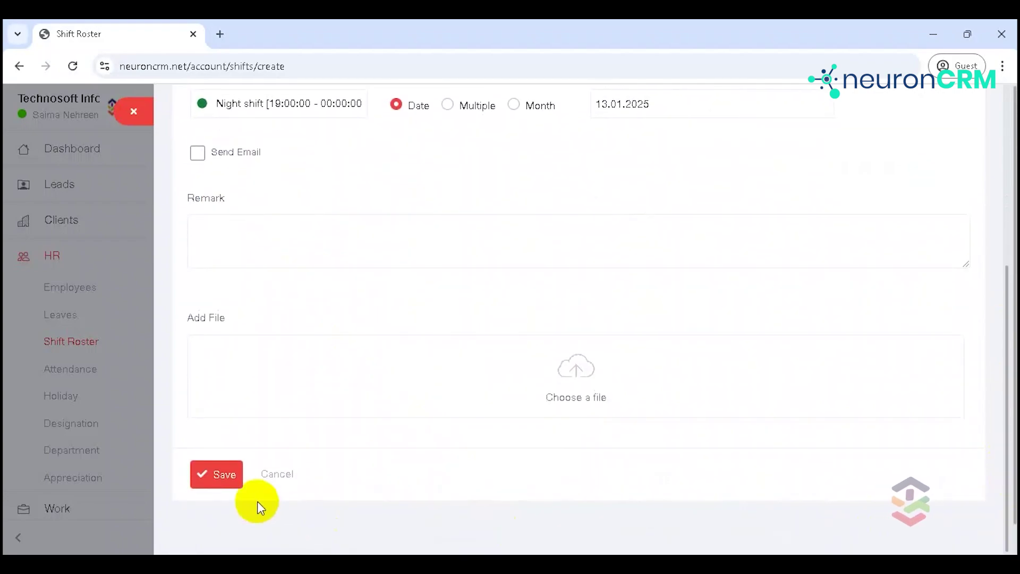
left_click(236, 484)
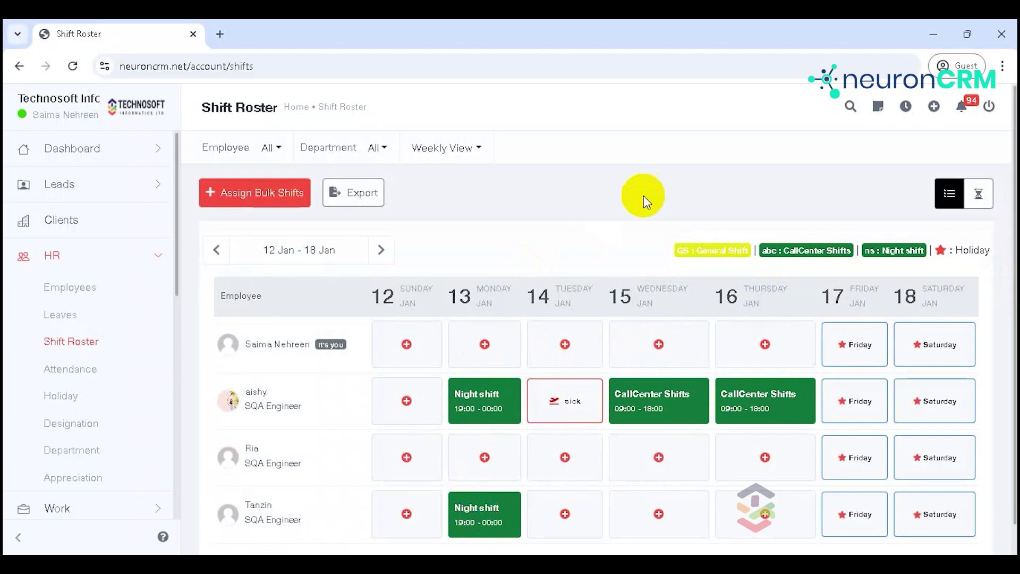
Step: View the empty Shift Change Requests list, then return to the Dashboard and expand HR
left_click(355, 196)
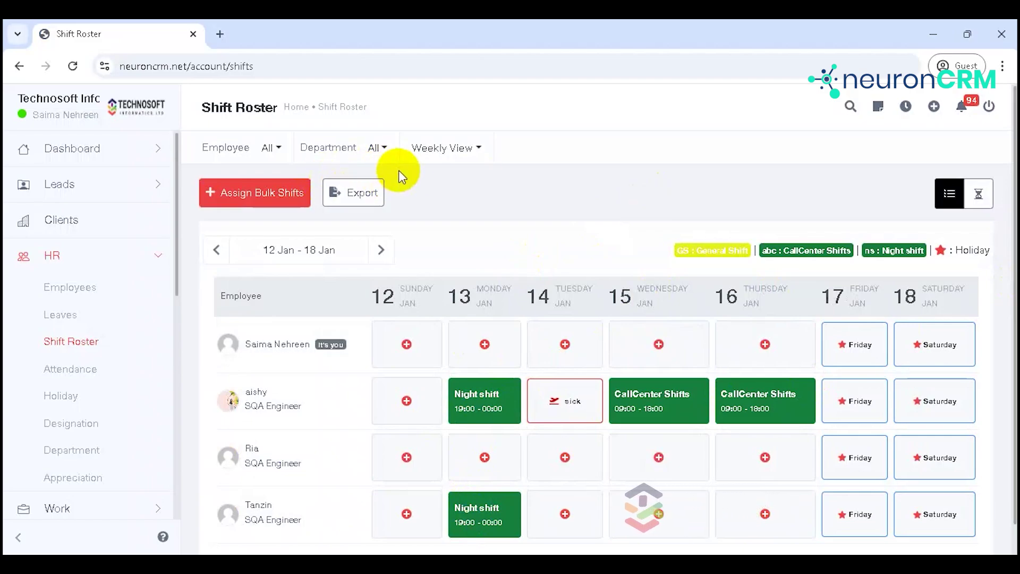
left_click(979, 195)
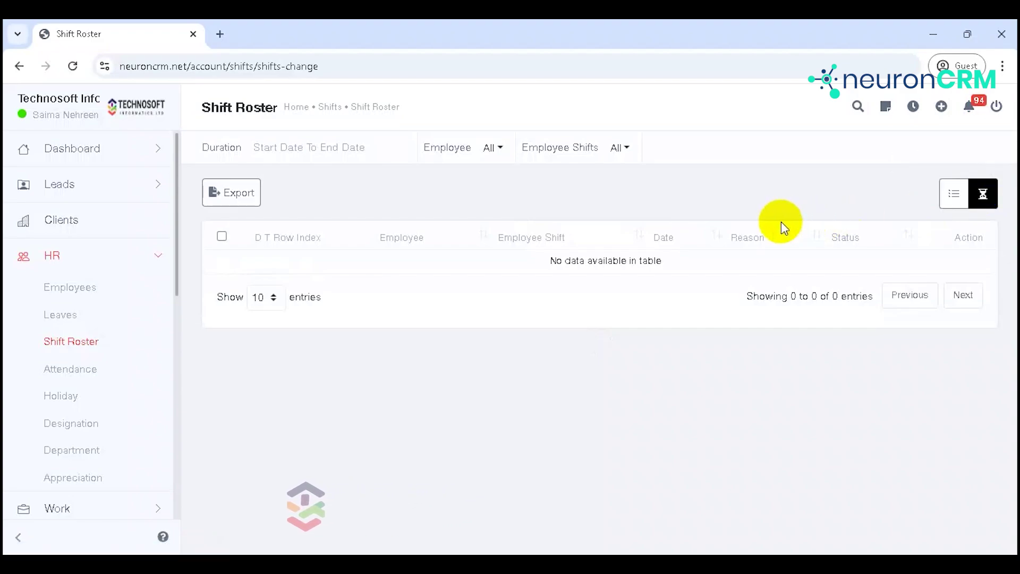
left_click(296, 107)
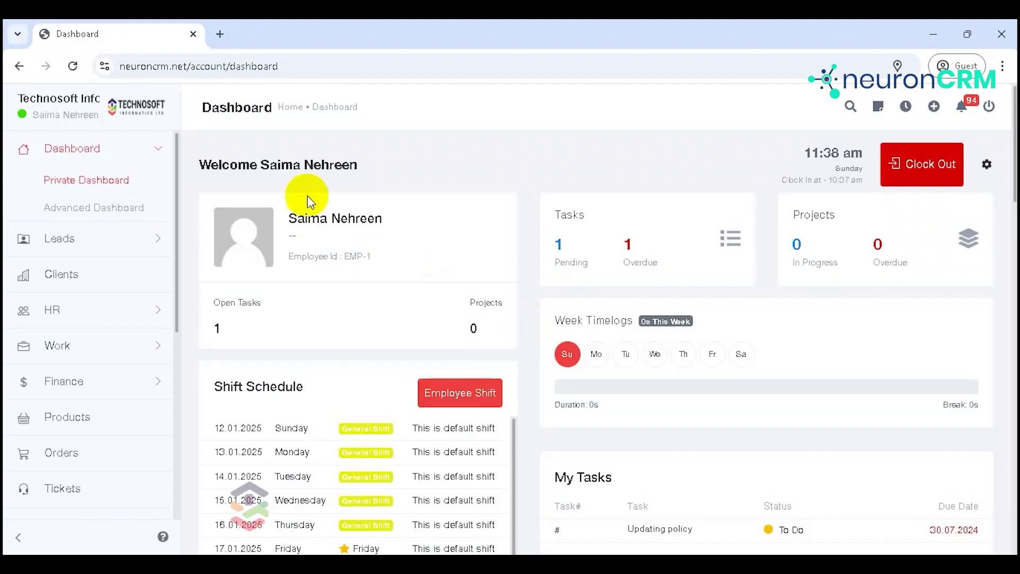
left_click(142, 319)
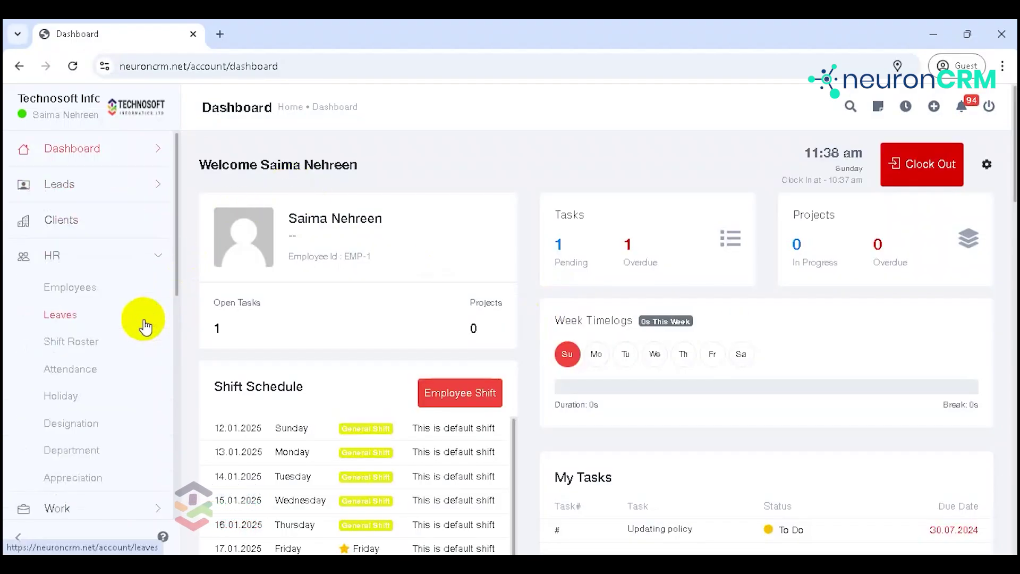
Step: Open the January 2025 Attendance page and start marking attendance
left_click(68, 381)
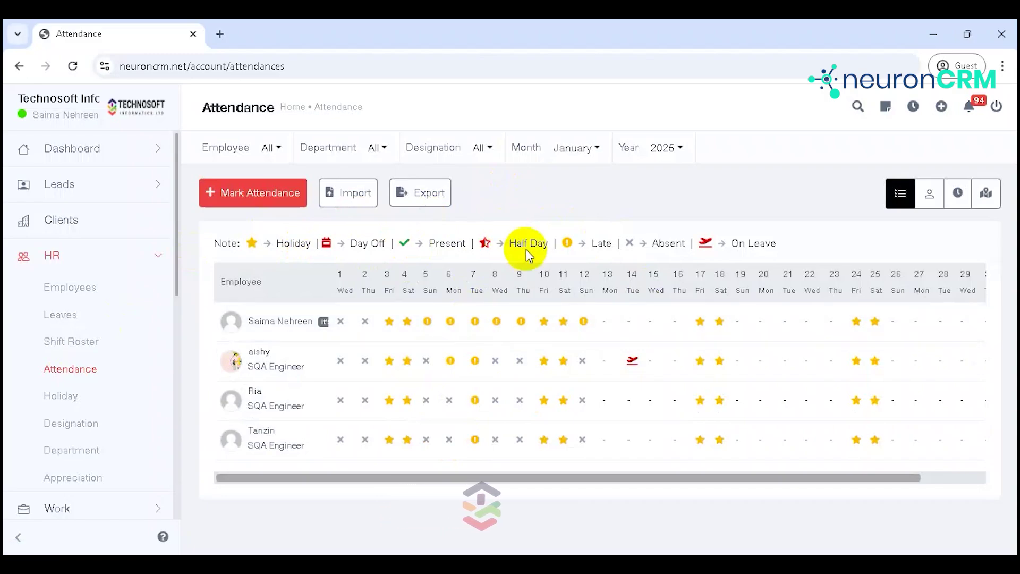
left_click(270, 195)
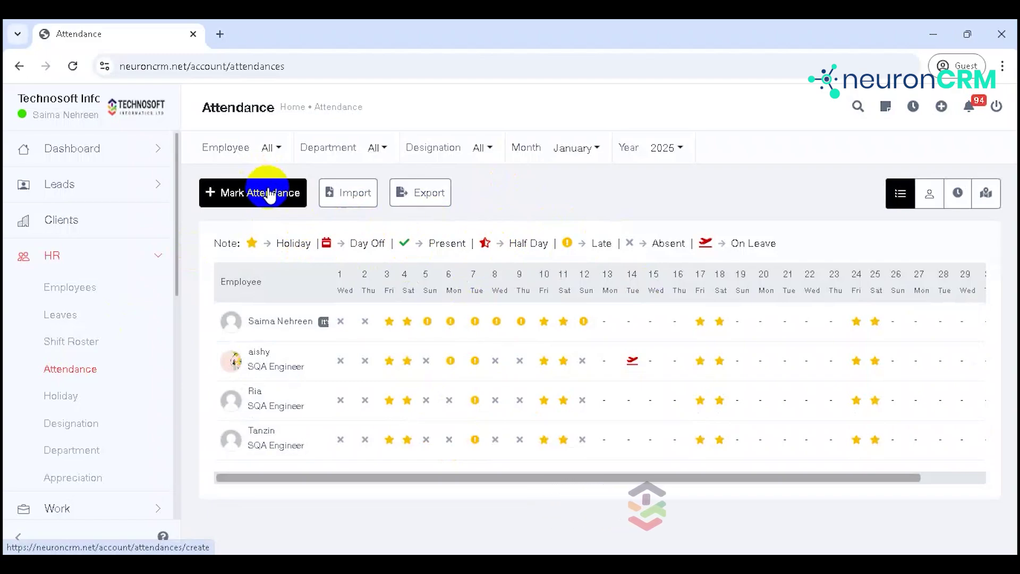
Step: Set Department to SQA, pick the first SQA employee, and keep Mohammadpur as location
left_click(270, 195)
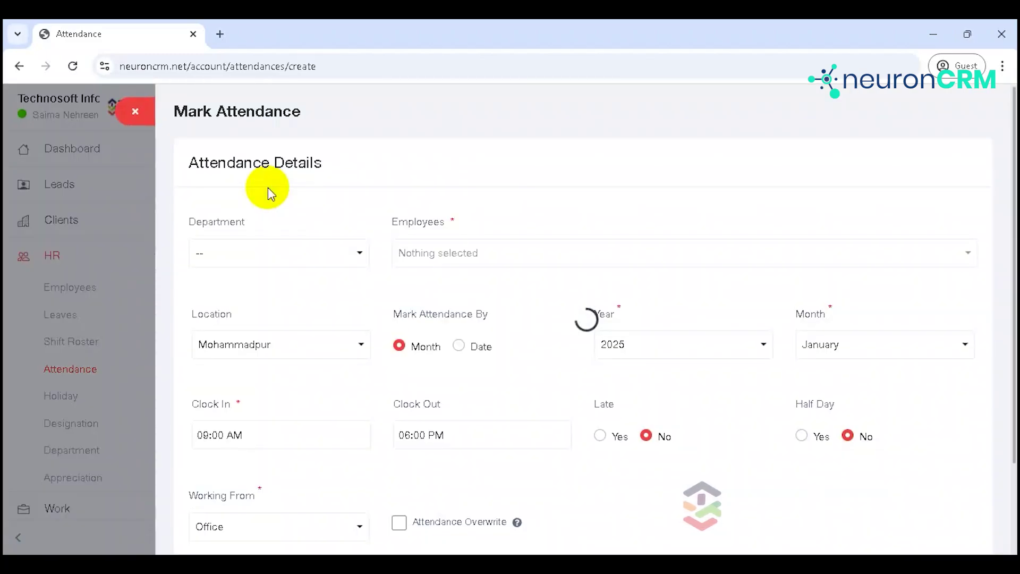
left_click(273, 260)
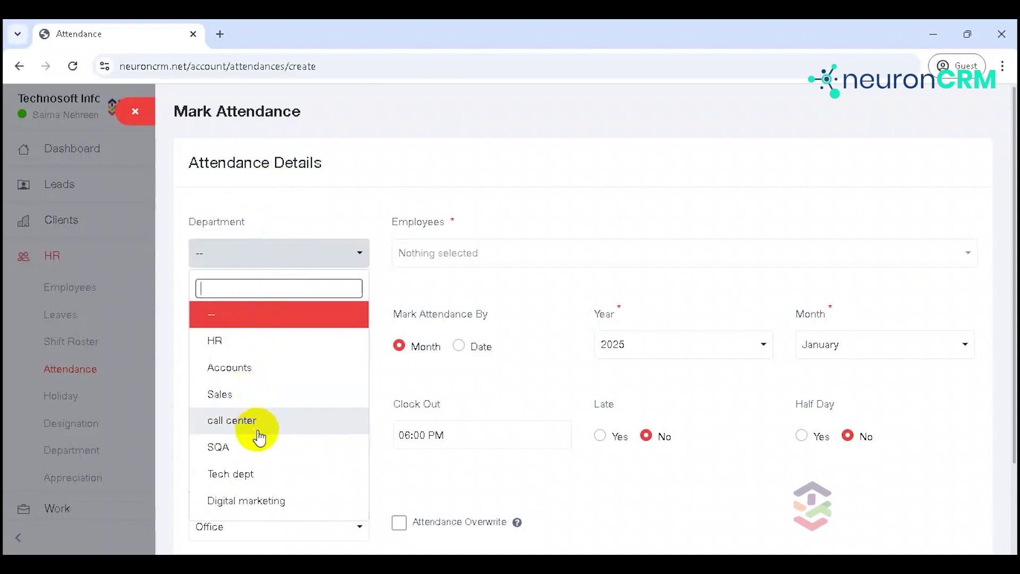
left_click(263, 447)
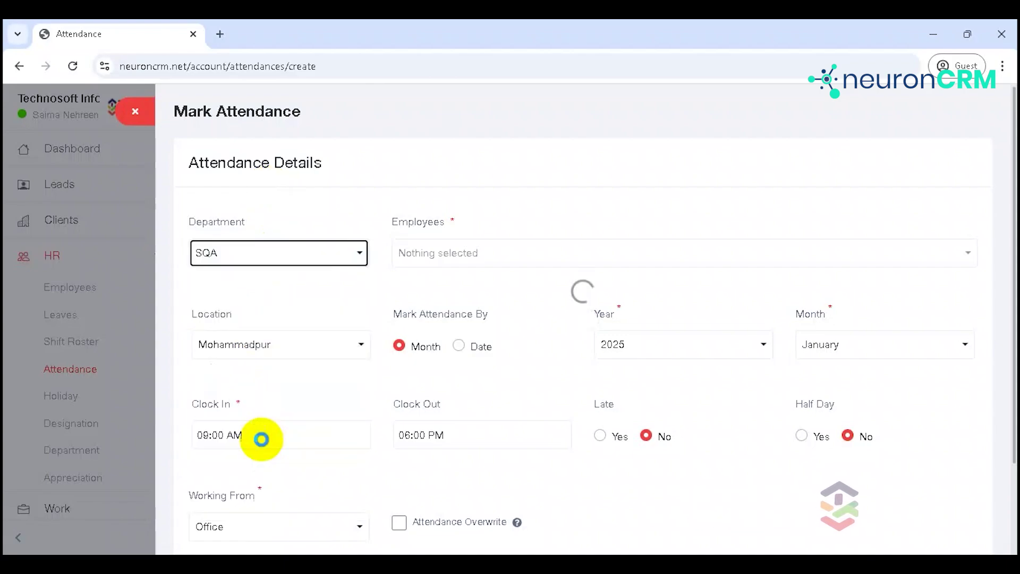
left_click(428, 256)
left_click(448, 341)
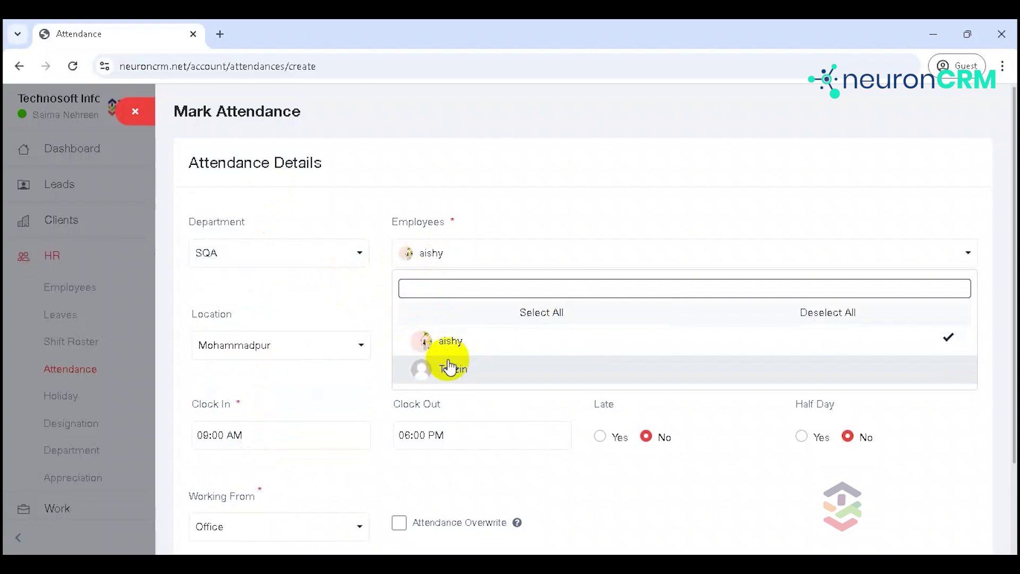
left_click(354, 293)
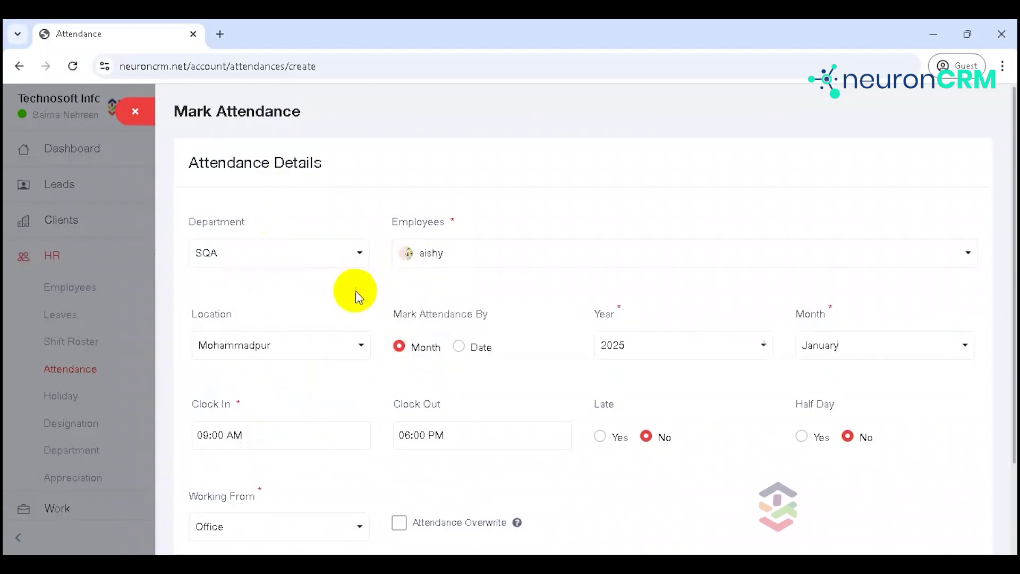
left_click(307, 344)
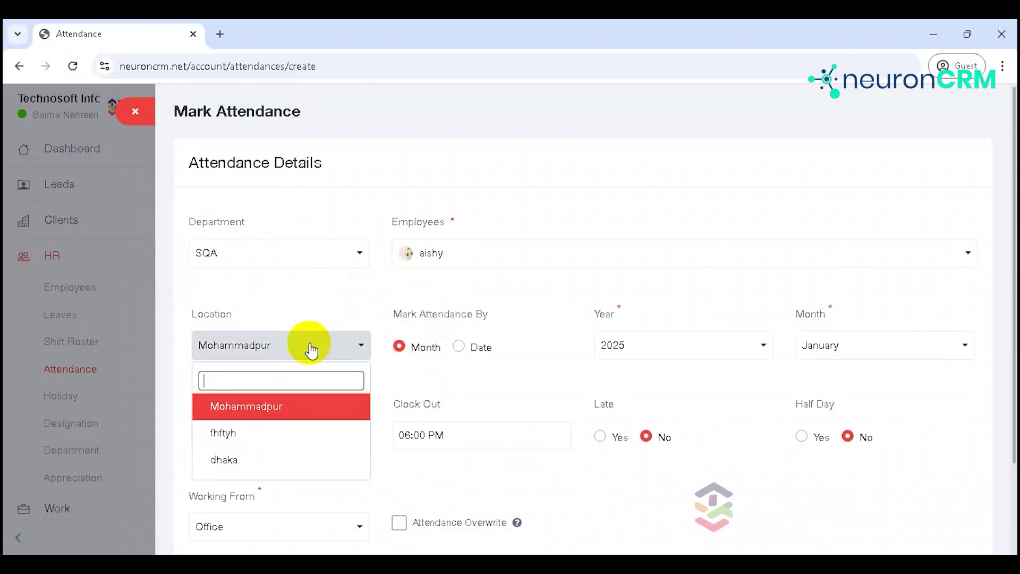
left_click(311, 349)
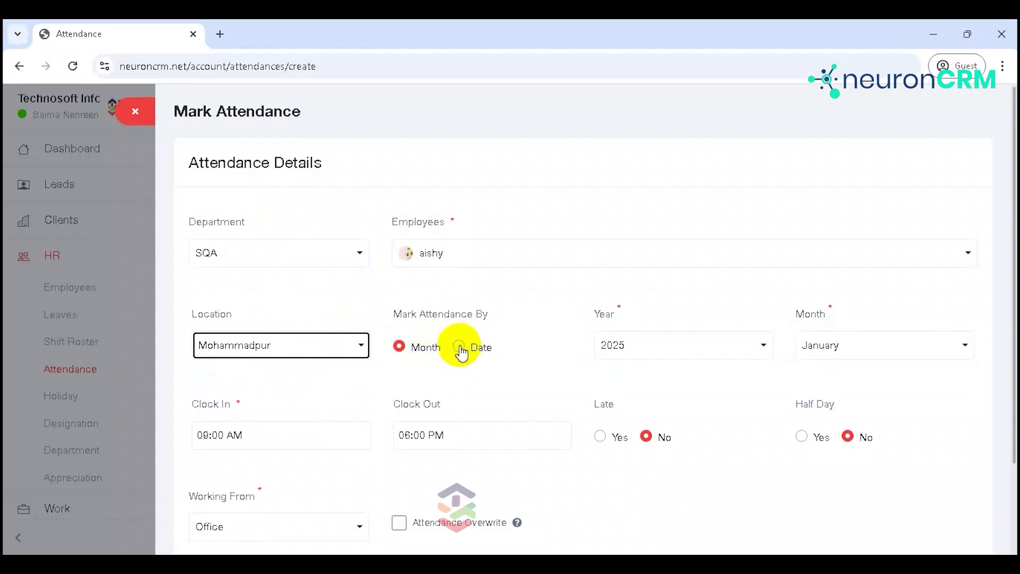
Step: Mark by date, choosing 12 January 2025 with a 09:00 AM clock-in
left_click(459, 348)
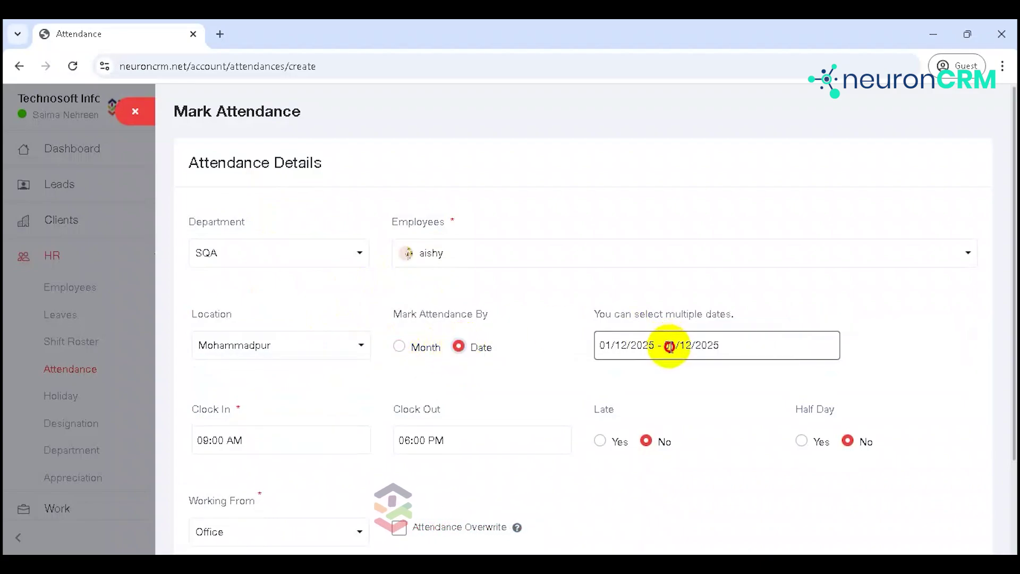
left_click(665, 346)
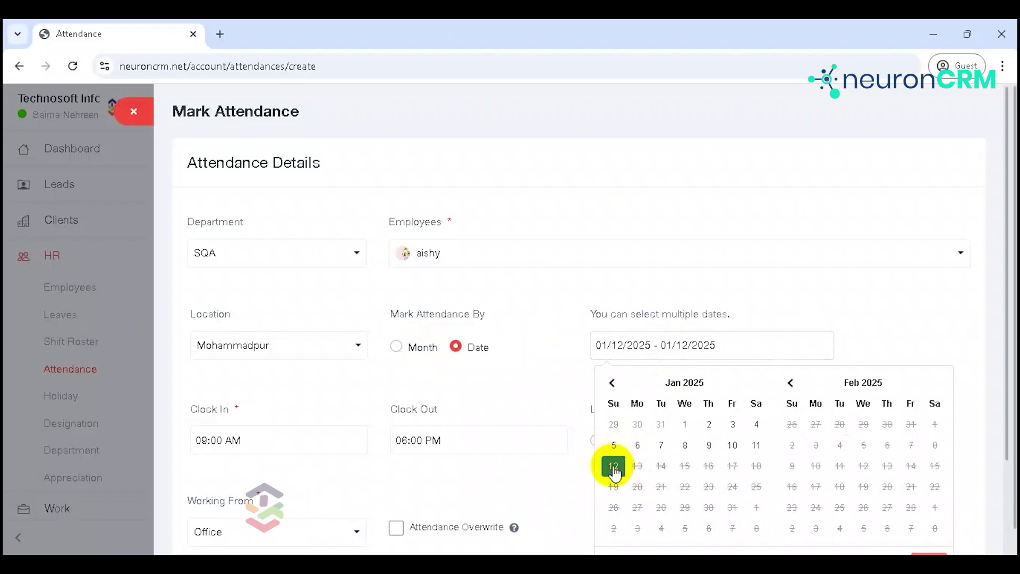
left_click(538, 390)
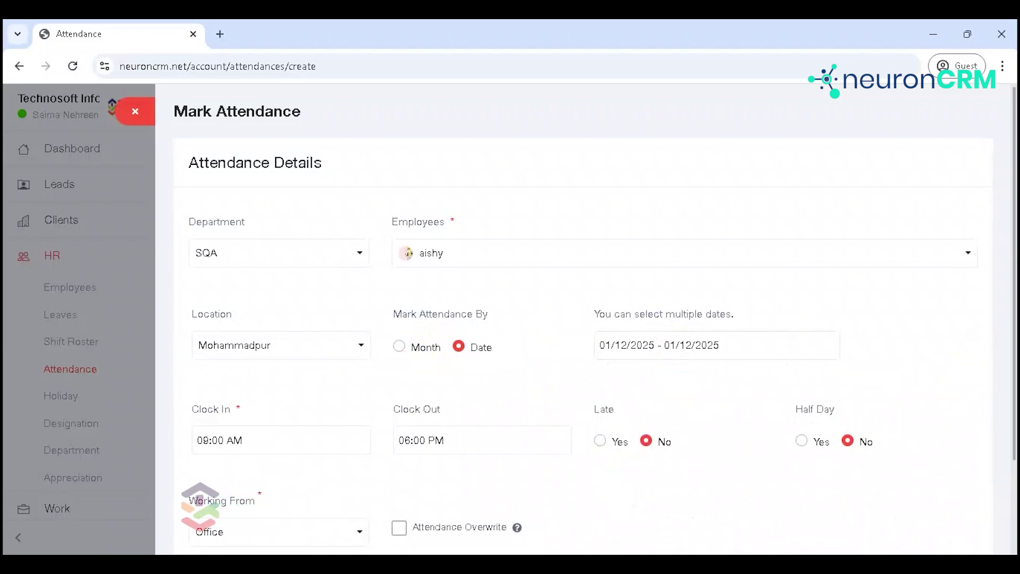
scroll(1005, 311, "down", 2)
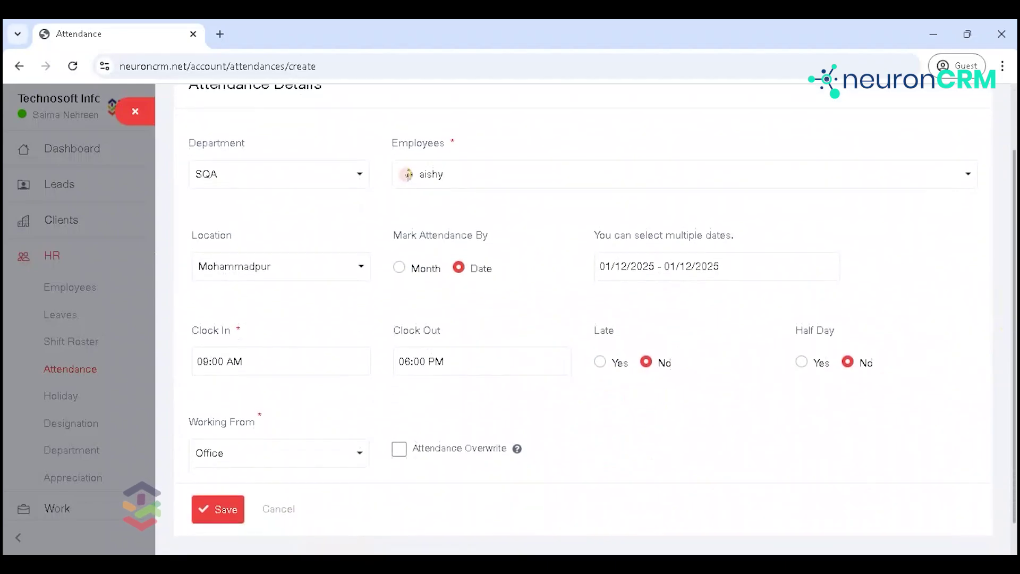
left_click(321, 352)
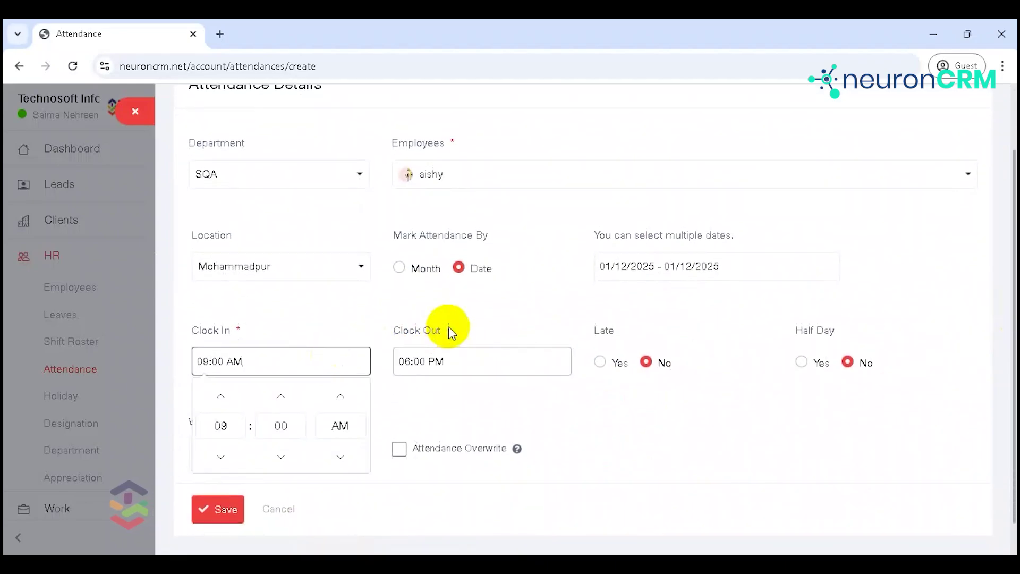
left_click(489, 315)
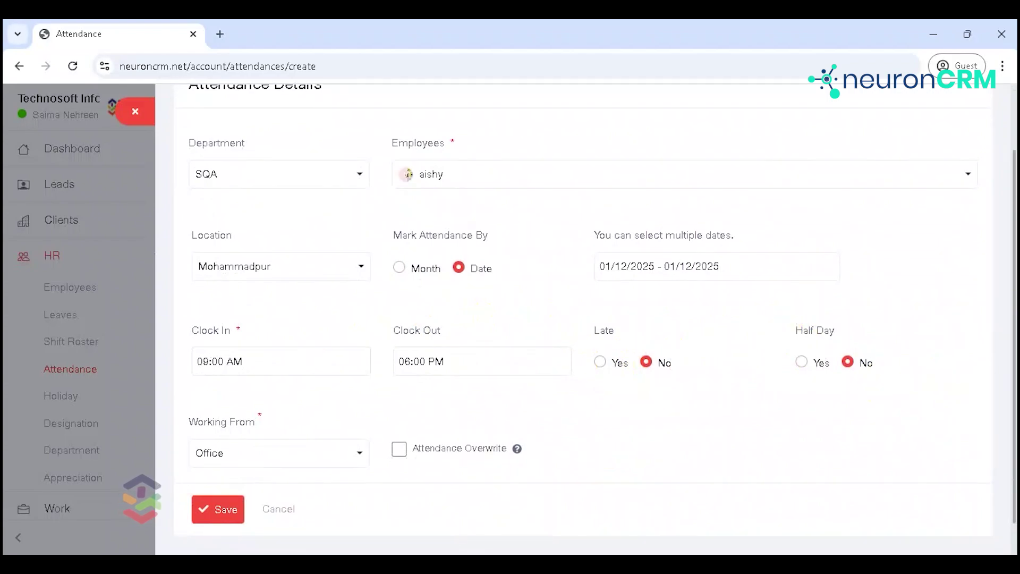
Step: Keep Office as working-from and 06:00 PM clock-out, then save the attendance
scroll(1013, 335, "down", 1)
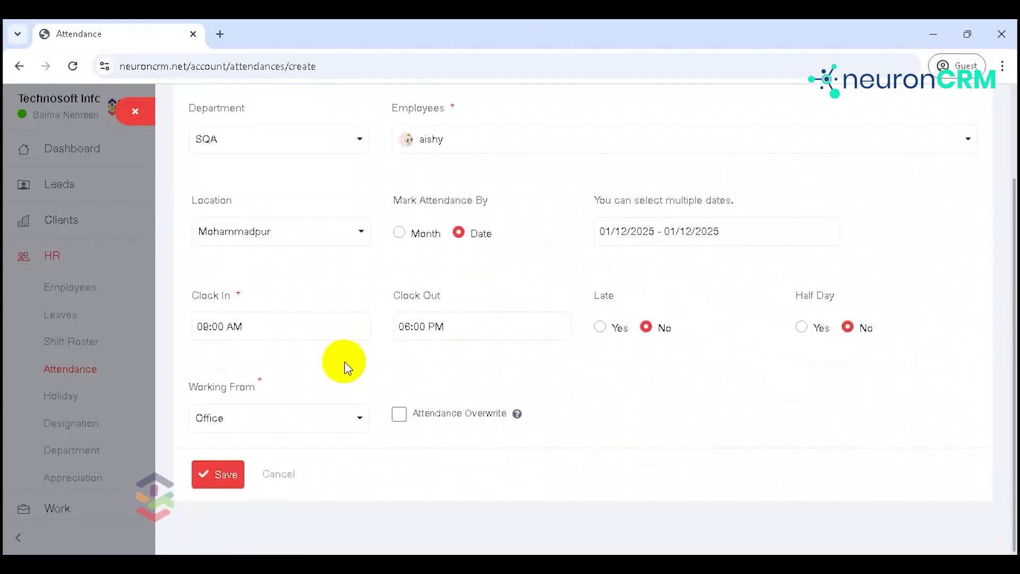
left_click(271, 423)
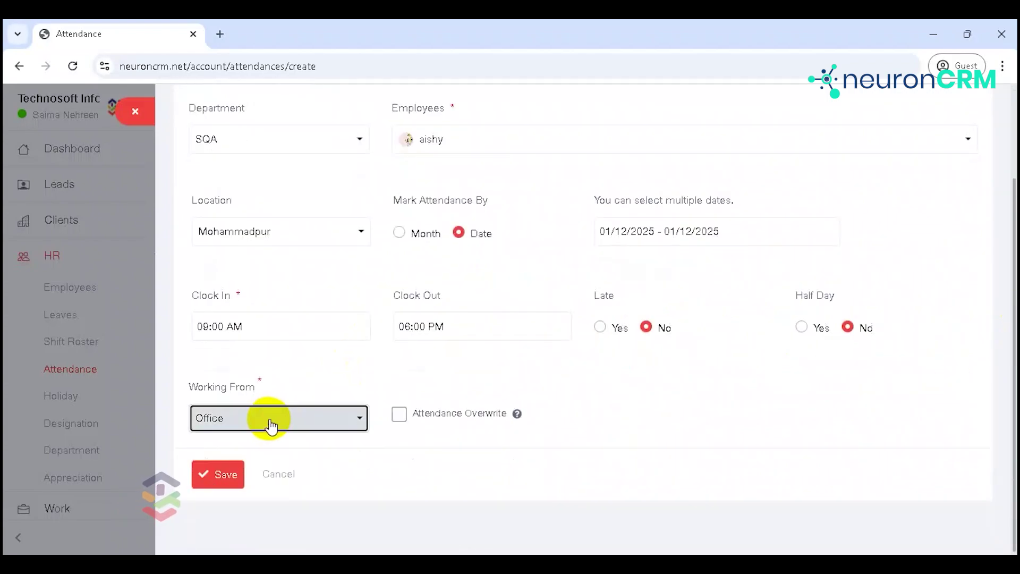
left_click(407, 342)
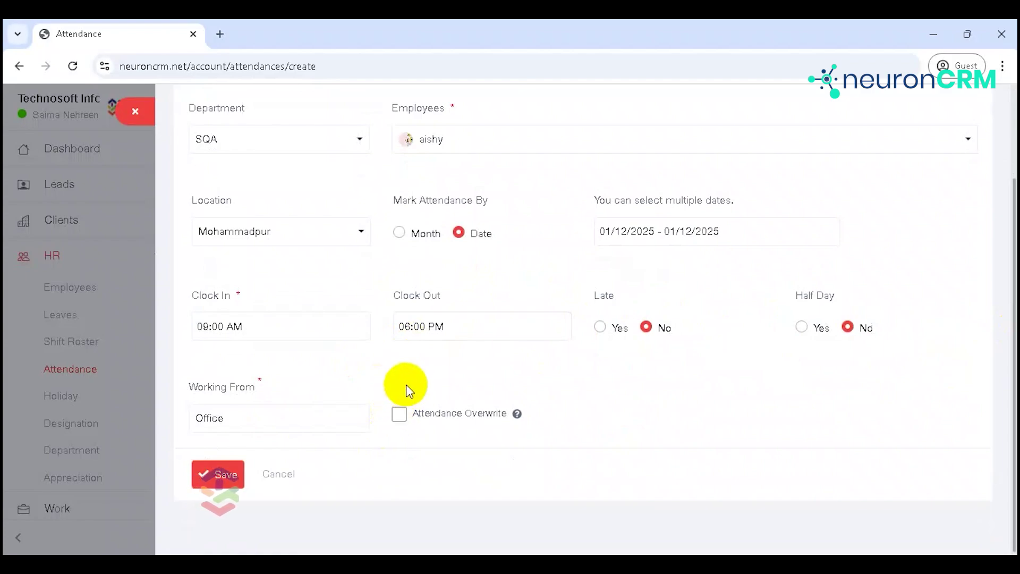
left_click(393, 325)
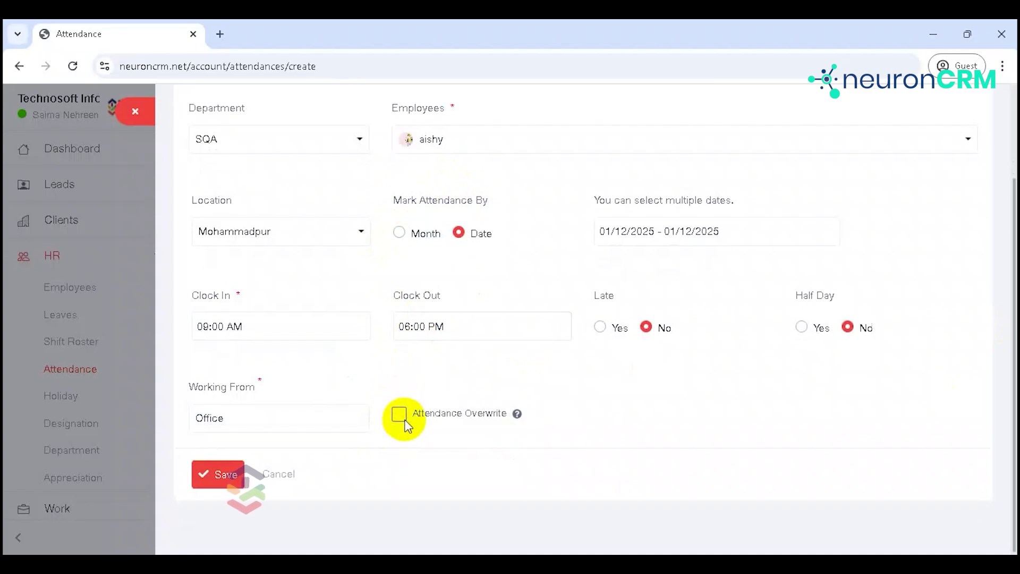
left_click(221, 473)
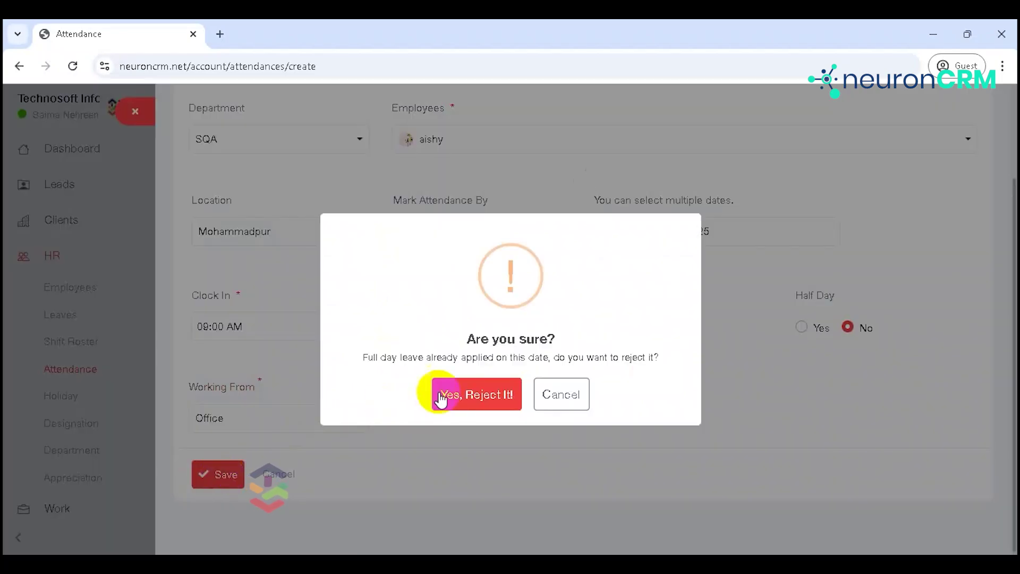
Step: Confirm the 12 January entry, view attendance by member and by hours, then go to Import
left_click(470, 394)
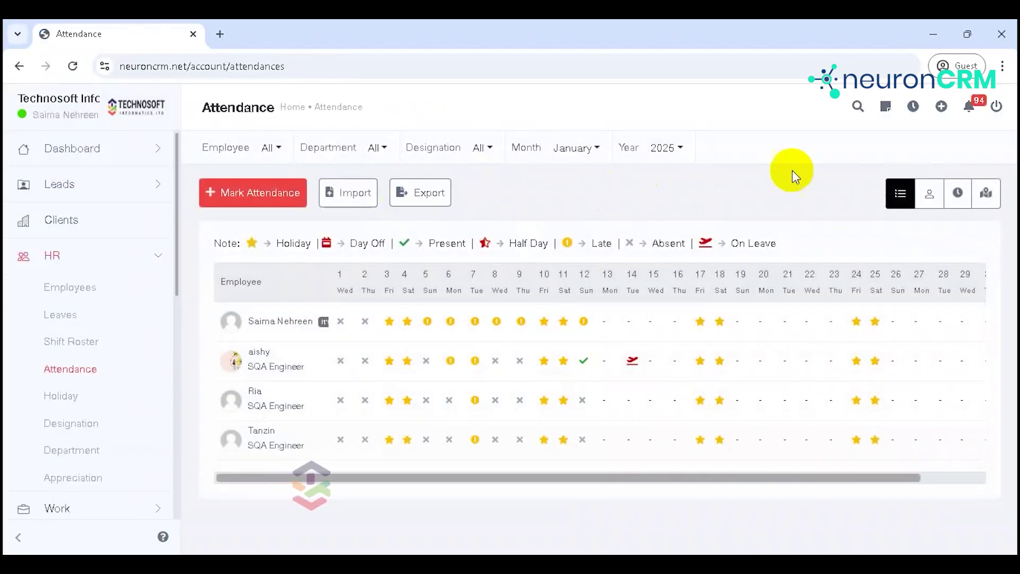
left_click(931, 197)
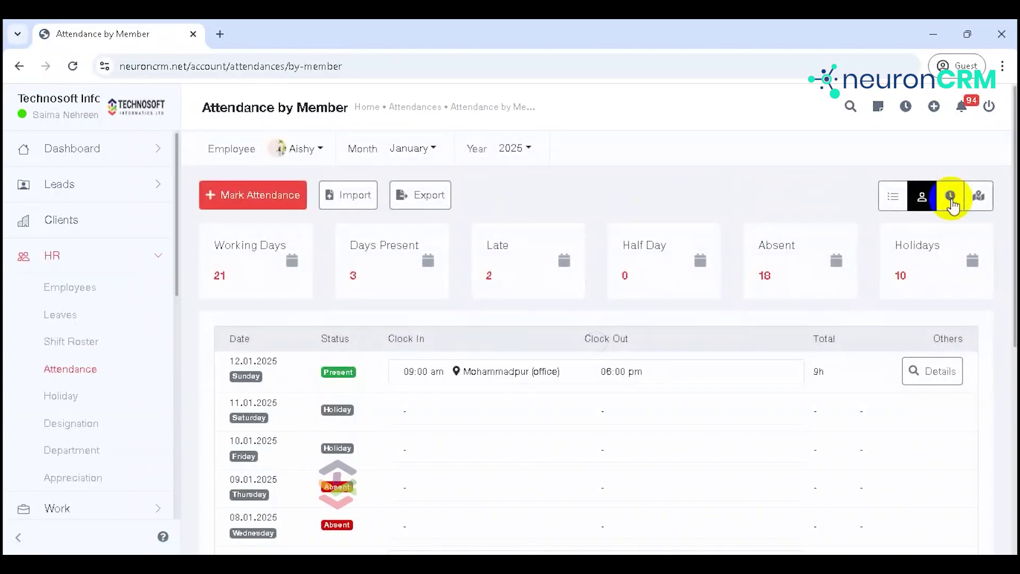
left_click(951, 197)
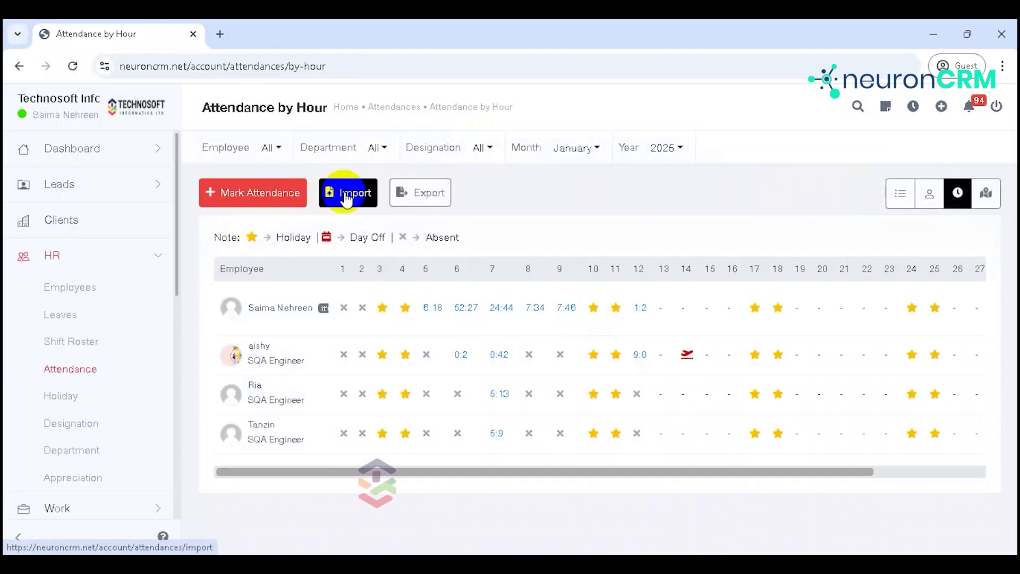
left_click(347, 196)
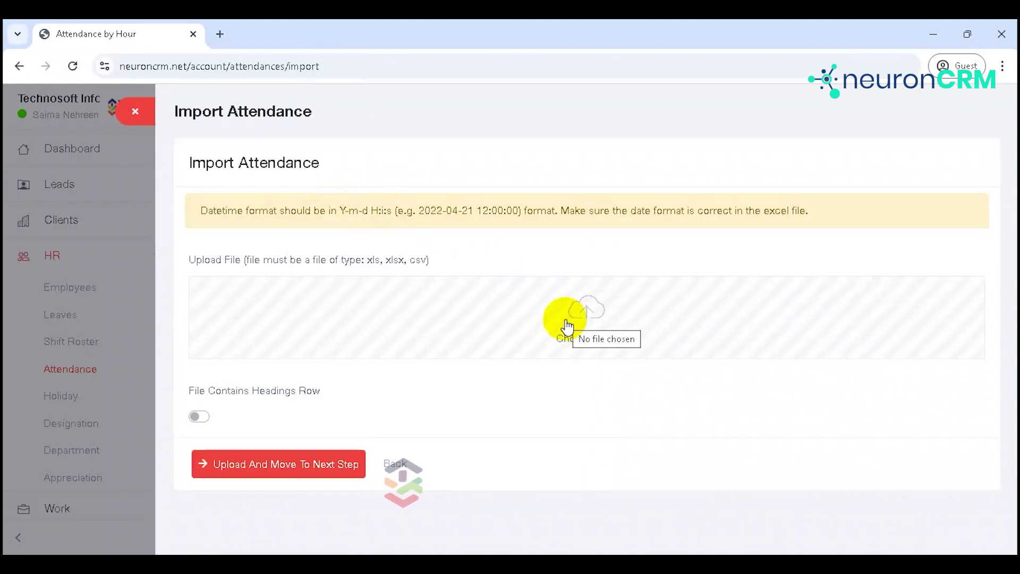
Step: Tick 'File Contains Headings Row', close the attendance import, and check the Designation and Month filters, keeping January 2025
left_click(205, 422)
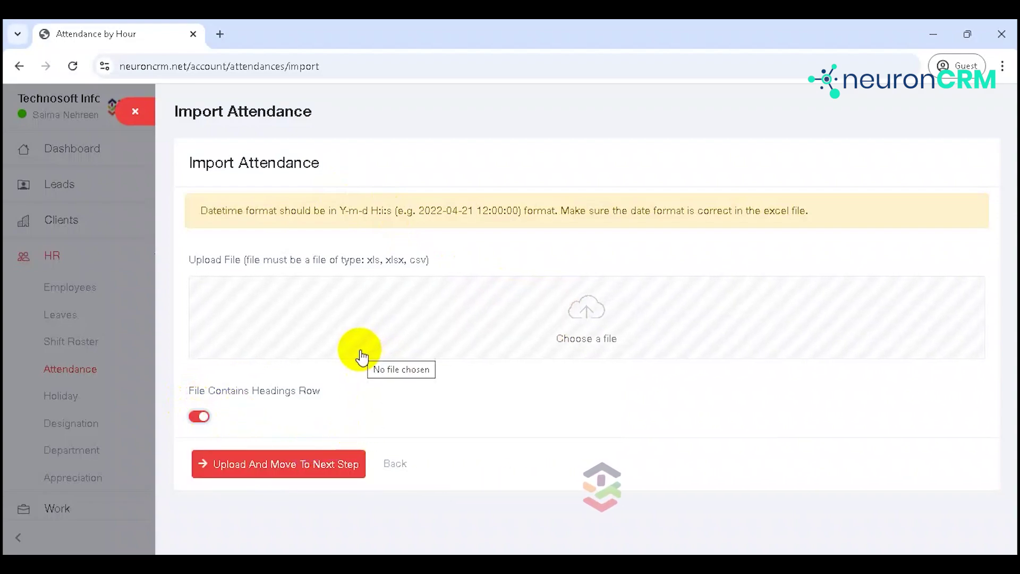
left_click(134, 109)
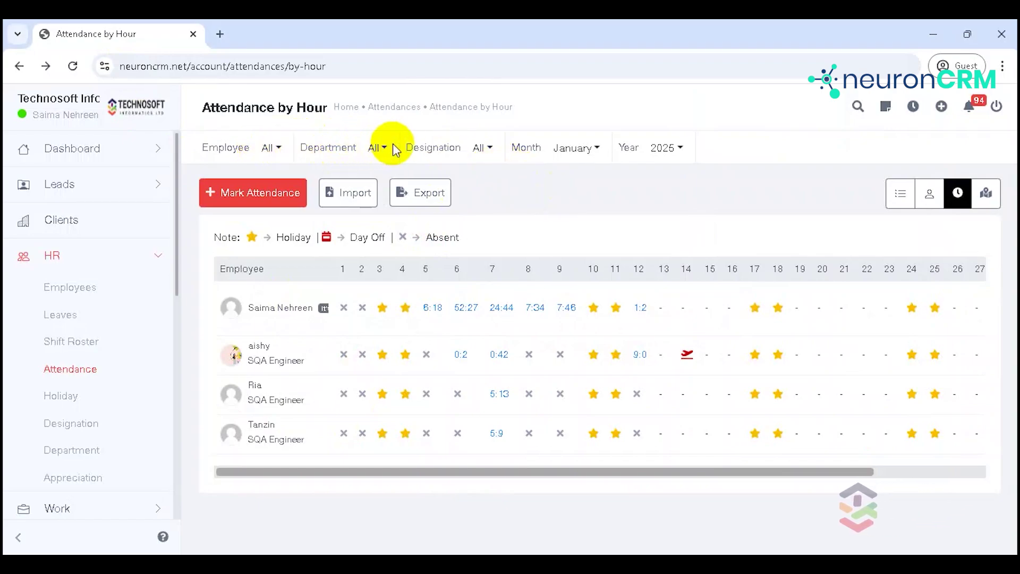
left_click(490, 149)
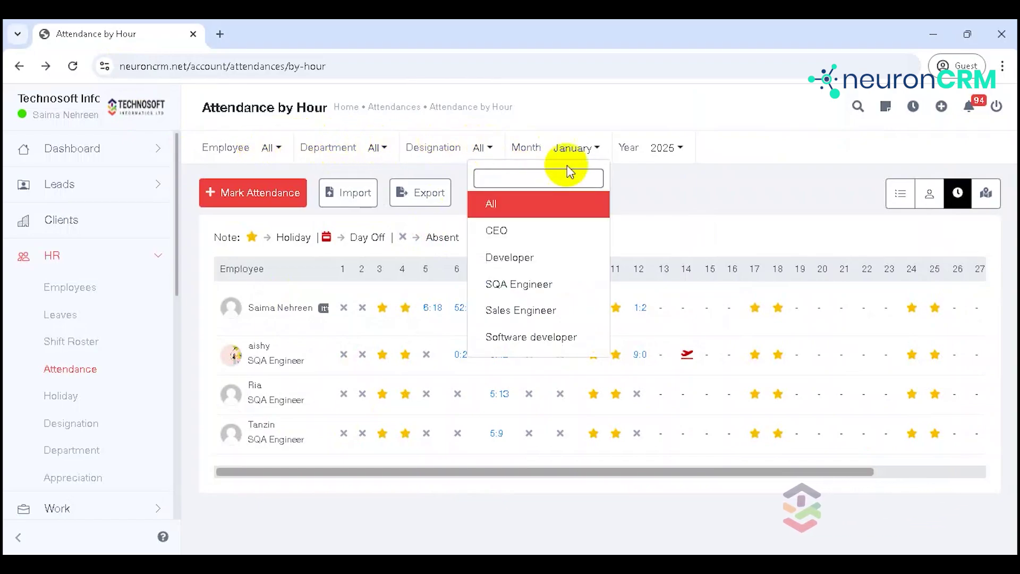
left_click(601, 149)
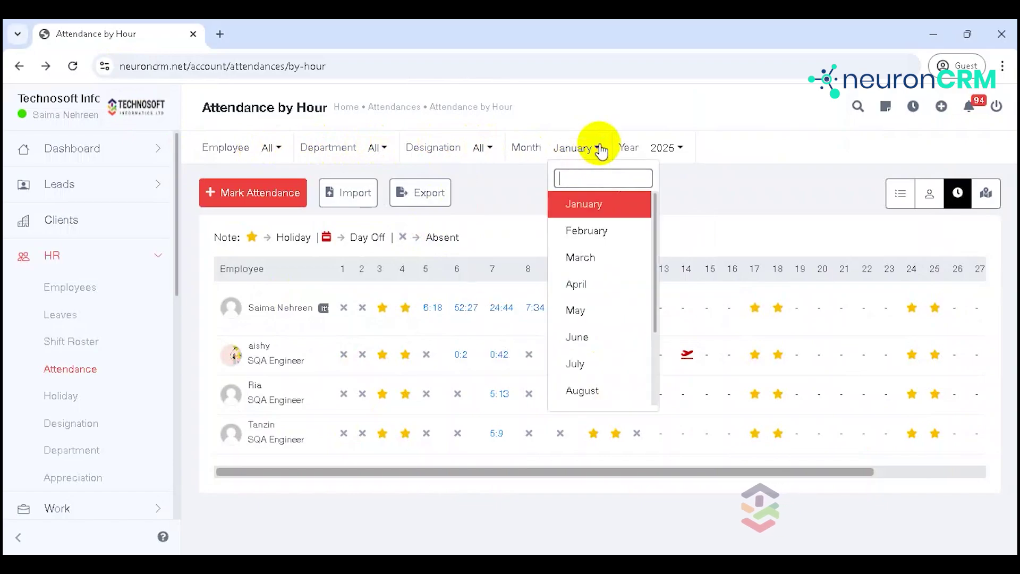
left_click(719, 195)
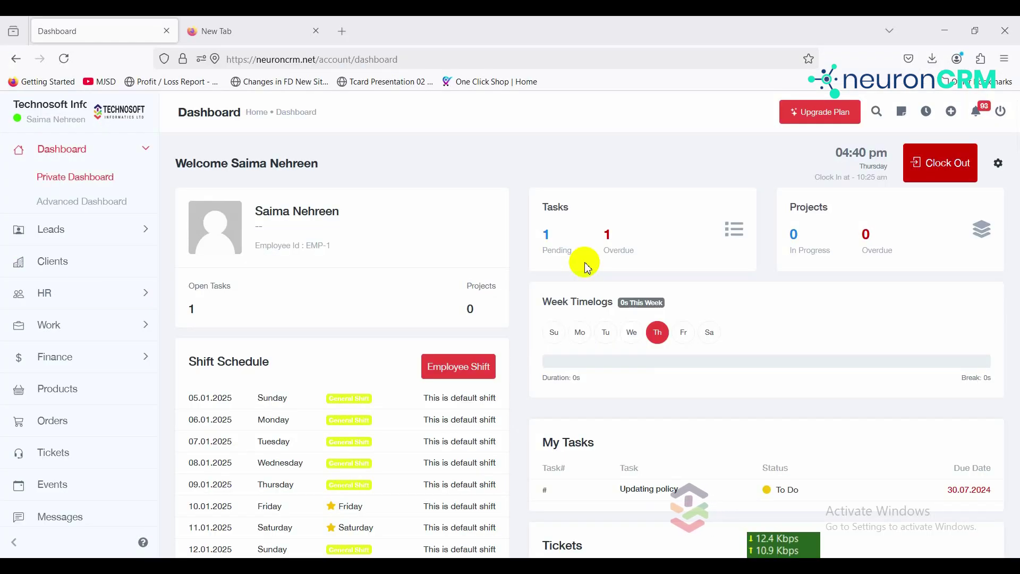
Step: Open the HR Holiday calendar for January 2025 and bring up Mark Default Holidays
left_click(91, 292)
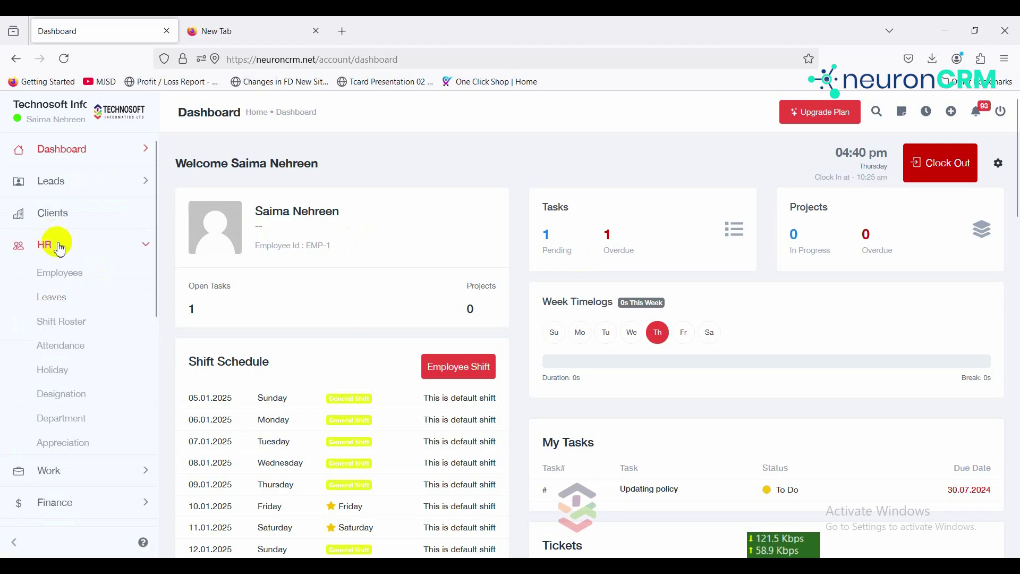
left_click(50, 372)
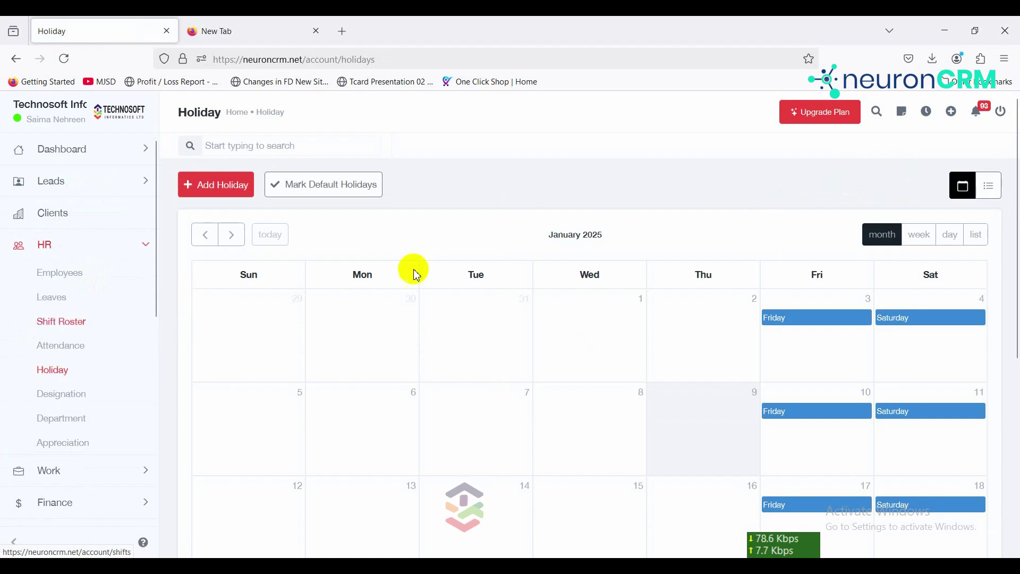
mouse_move(1016, 152)
left_mouse_down()
mouse_move(1015, 265)
mouse_move(1008, 150)
left_mouse_up()
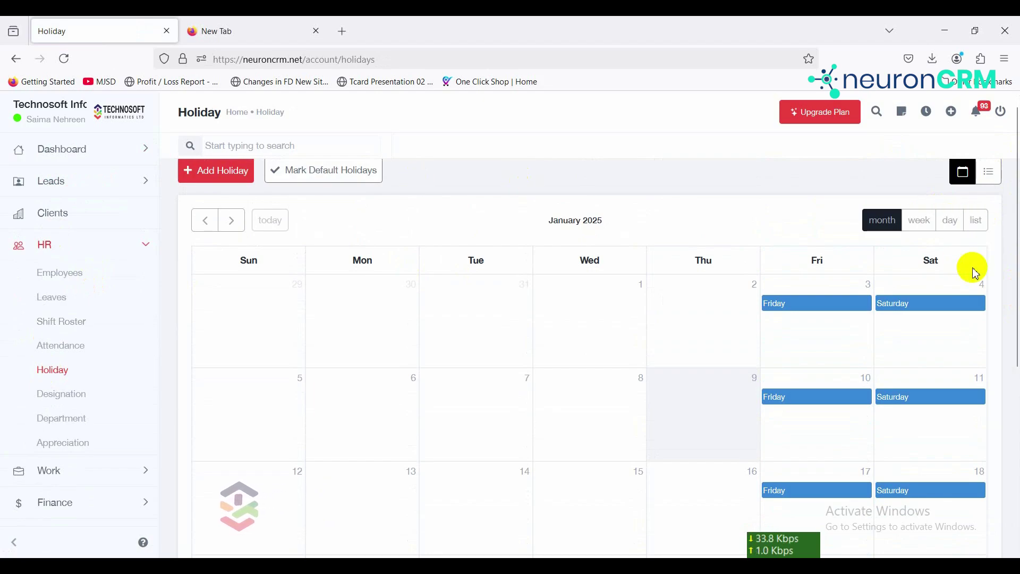
left_click_drag(1014, 255, 1014, 186)
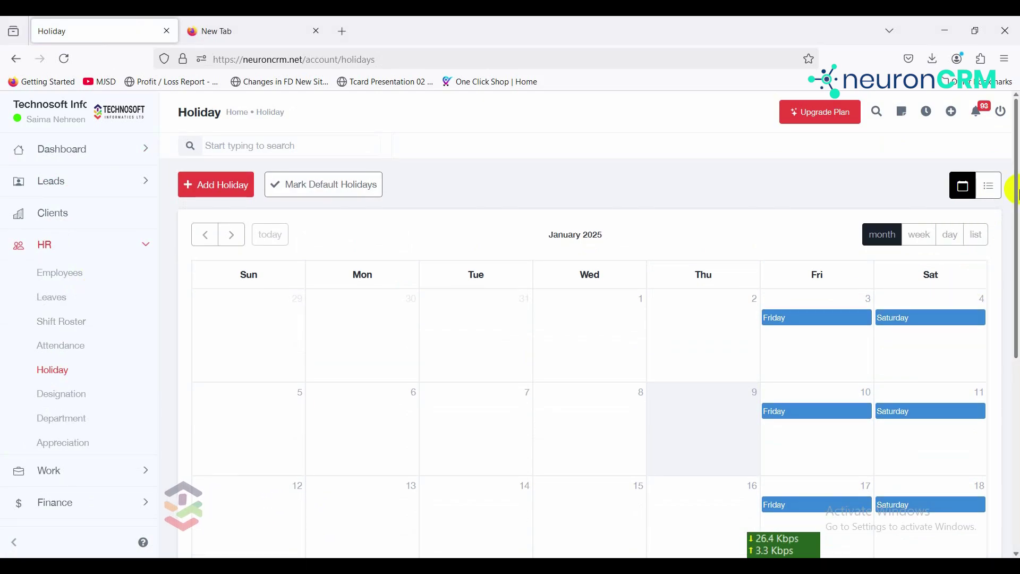
left_click(343, 193)
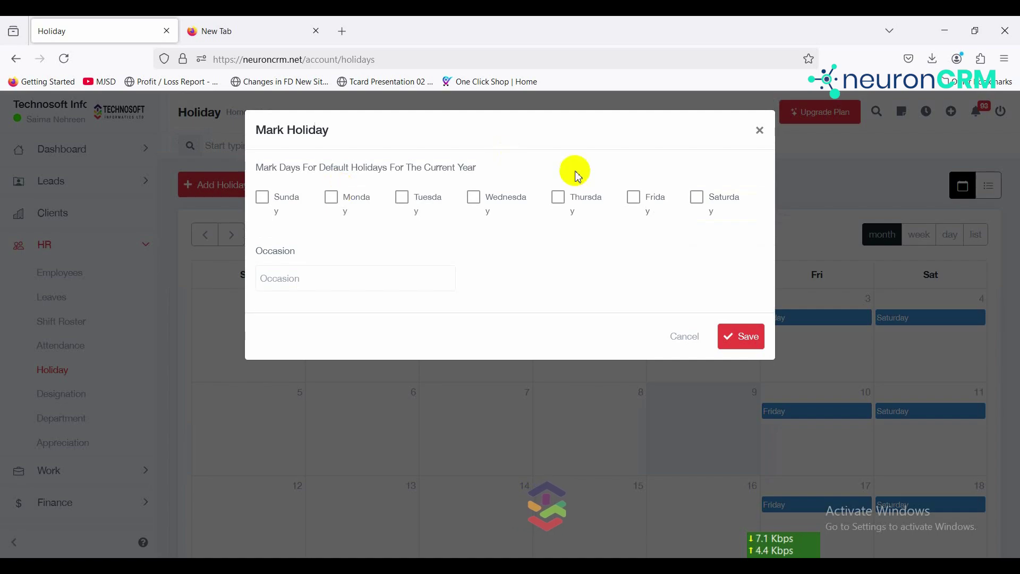
Step: Mark Friday and Saturday as default weekly holidays with a blank occasion and confirm saving
left_click(635, 201)
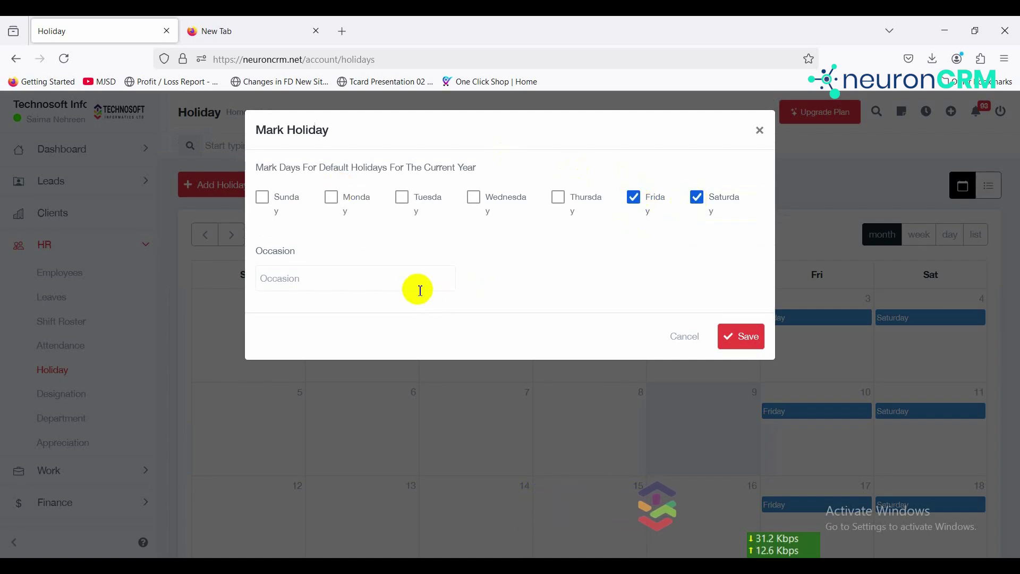
left_click(398, 279)
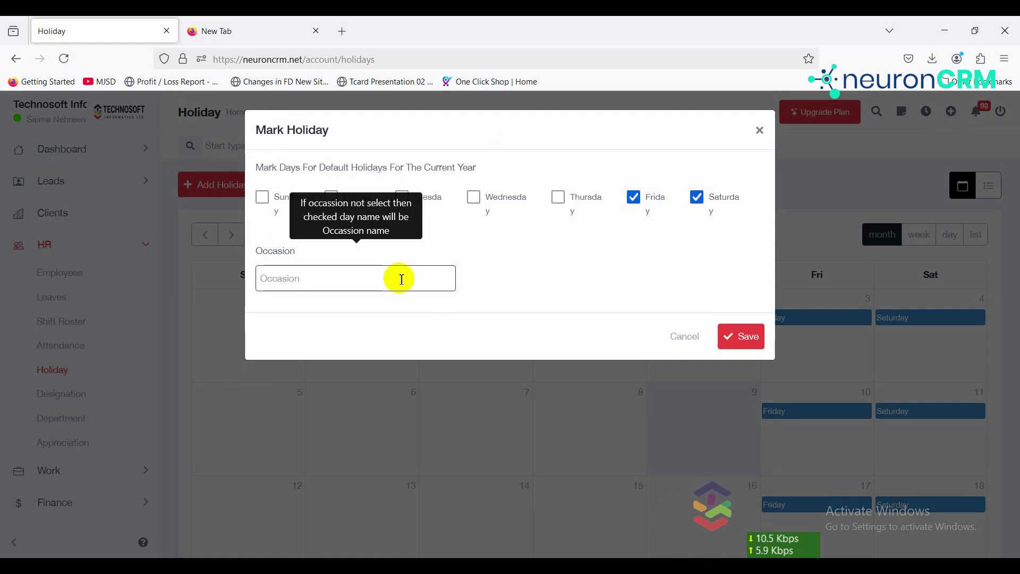
left_click(746, 347)
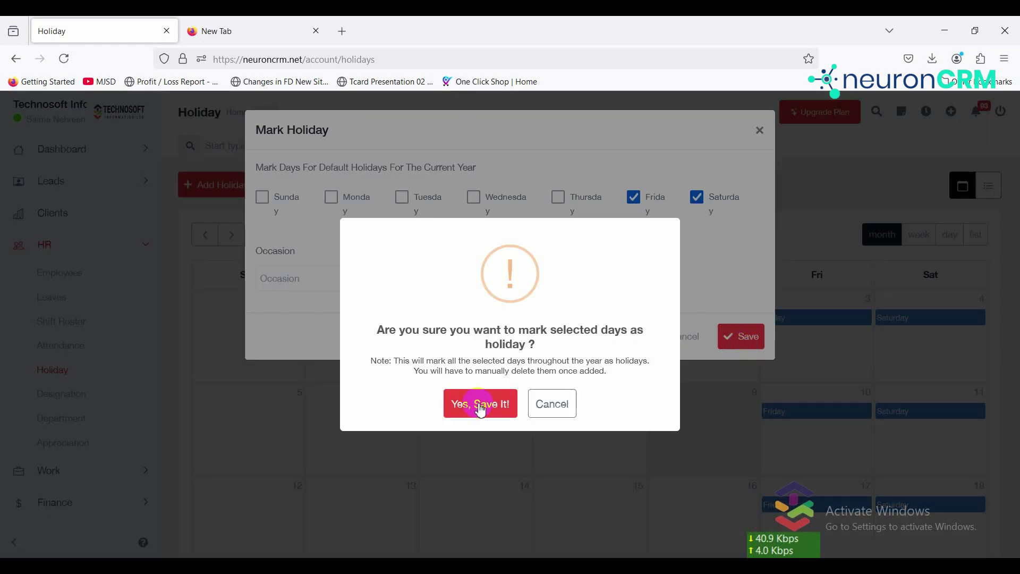
left_click(477, 403)
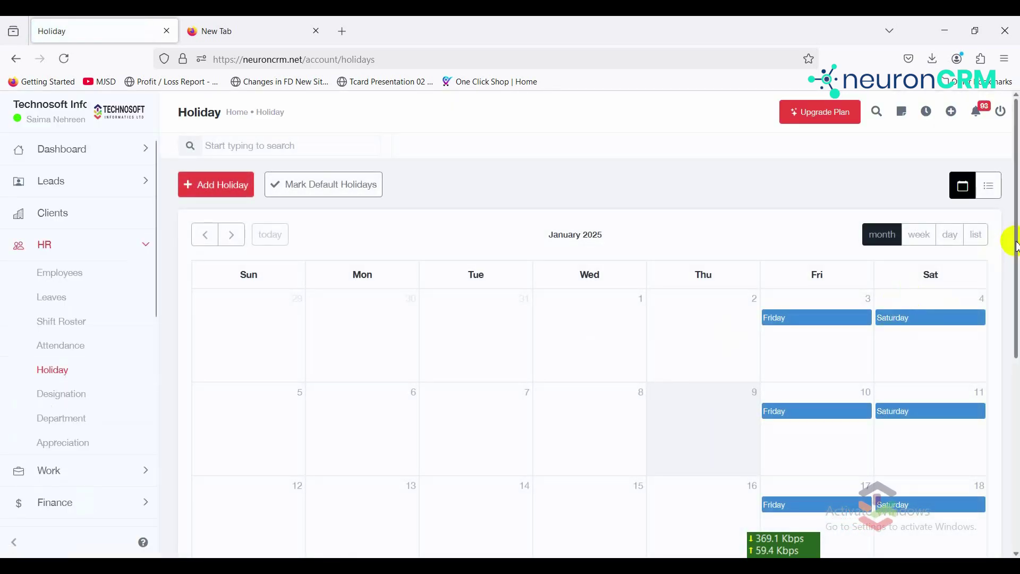
left_click_drag(1017, 245, 993, 192)
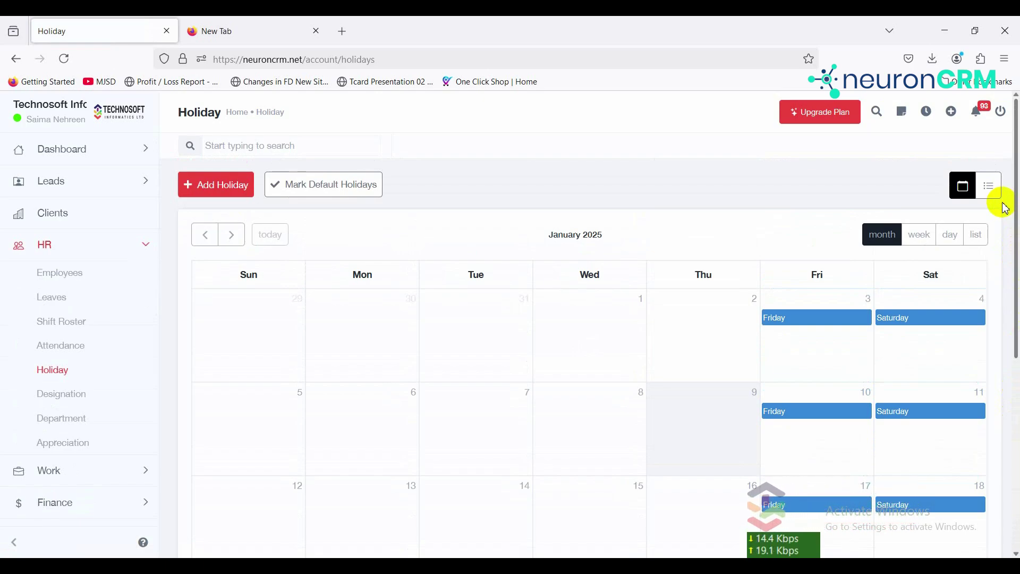
Step: Start a new holiday dated 10 January 2025 with occasion 'puja', dropping the extra date row
left_click(224, 197)
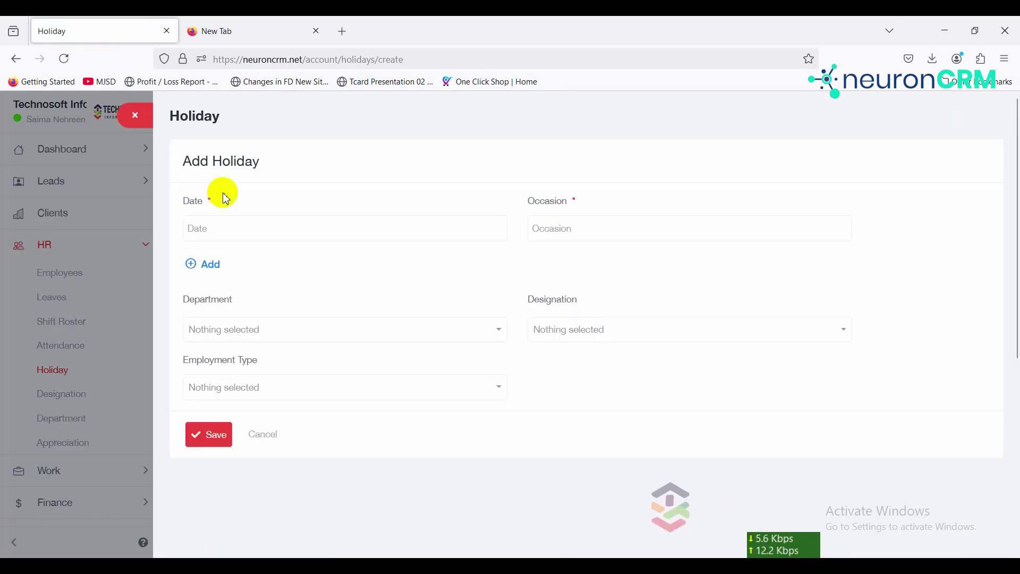
left_click(270, 233)
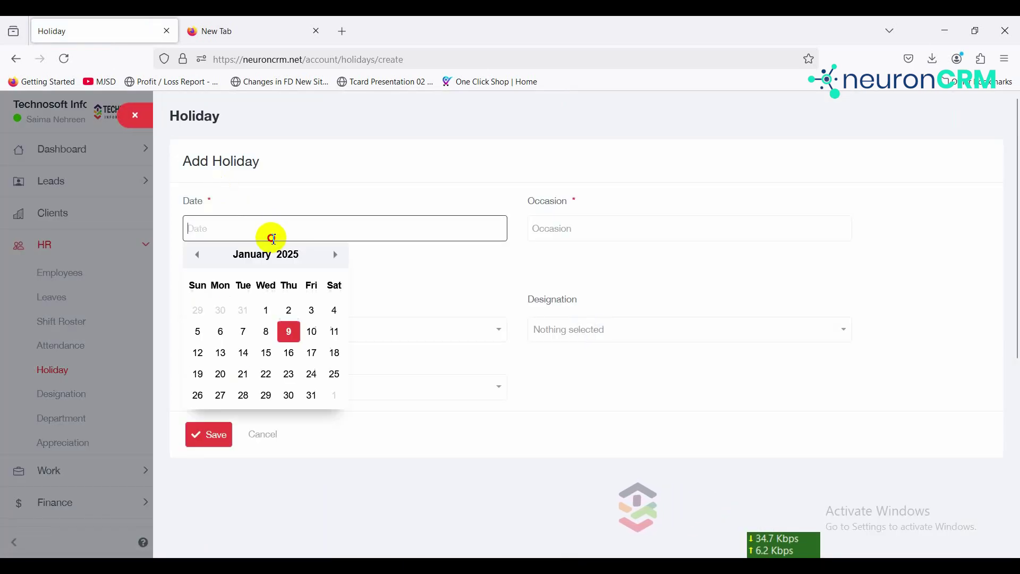
left_click(316, 335)
left_click(566, 234)
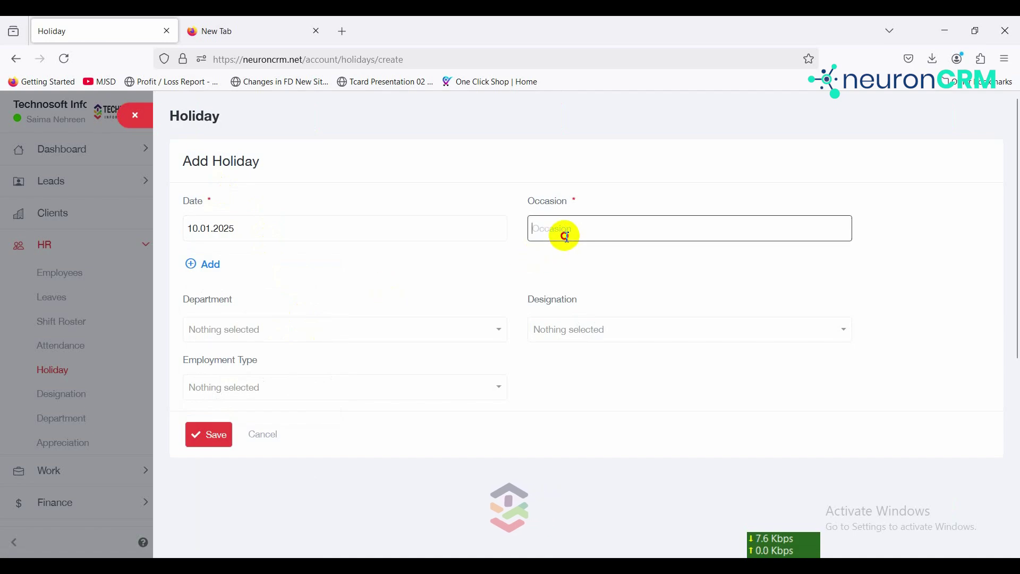
type("puja")
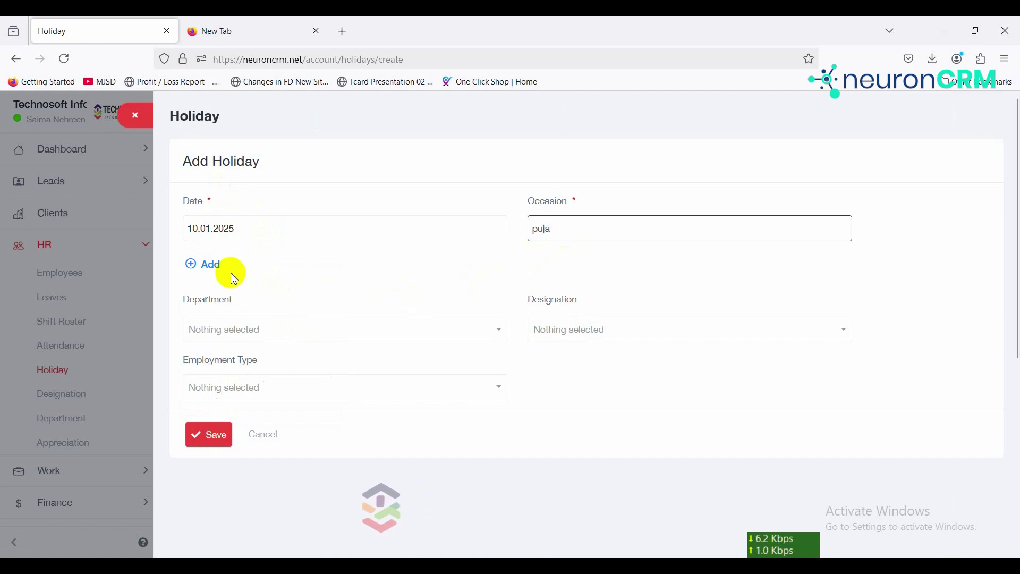
left_click(210, 264)
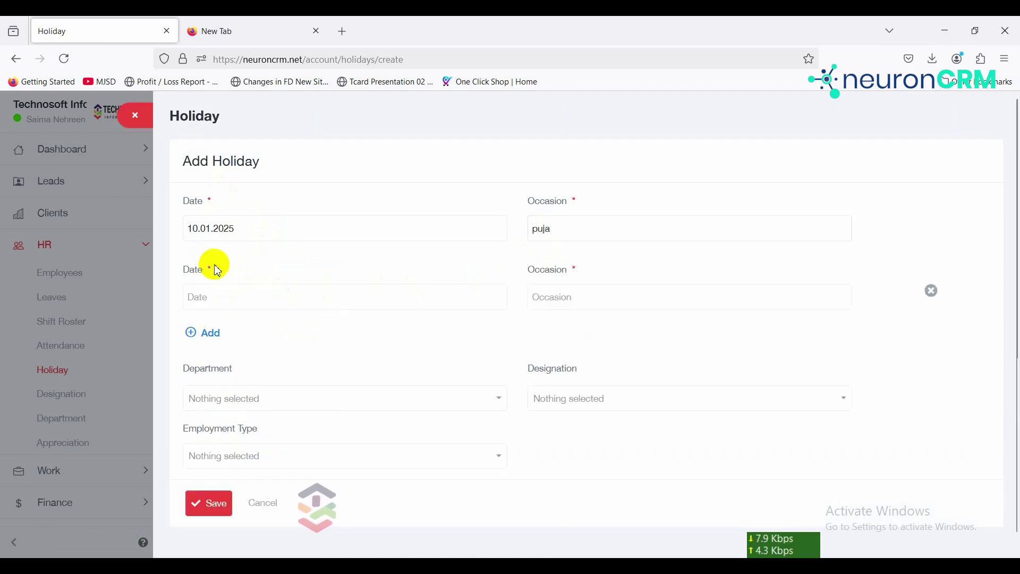
left_click(246, 296)
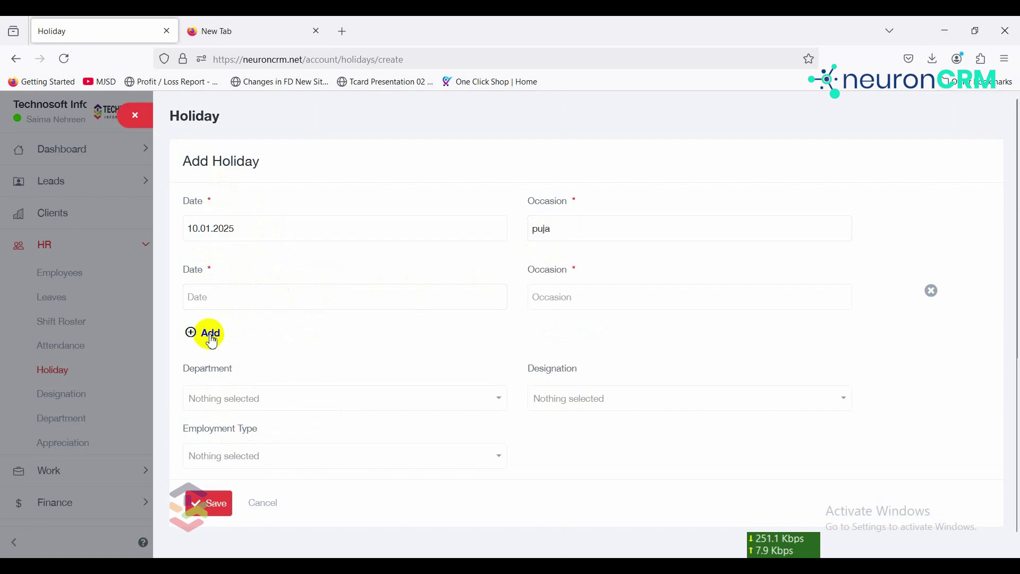
left_click(934, 300)
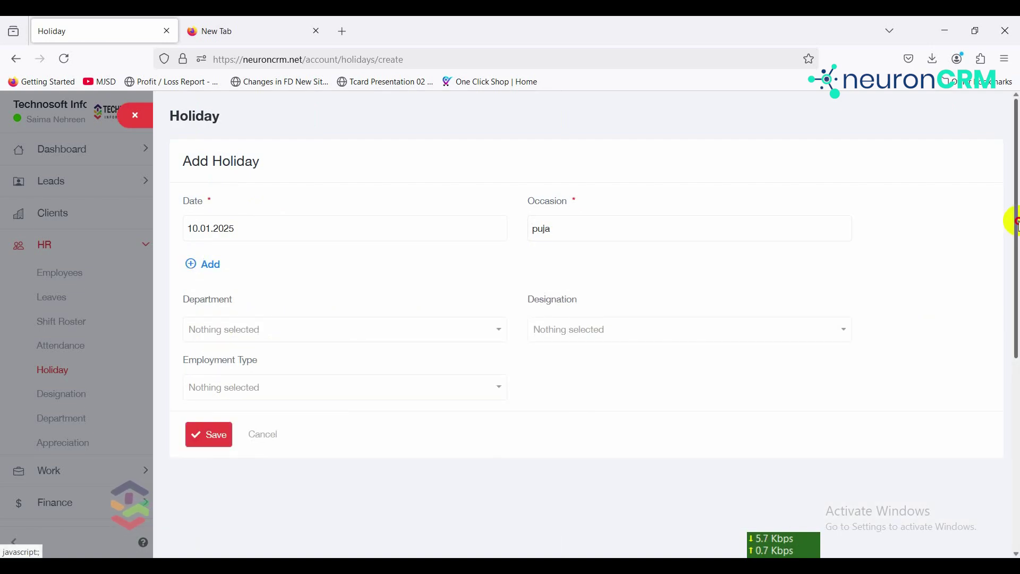
Step: Leave department, designation and employment type unselected and save the puja holiday
left_click(428, 335)
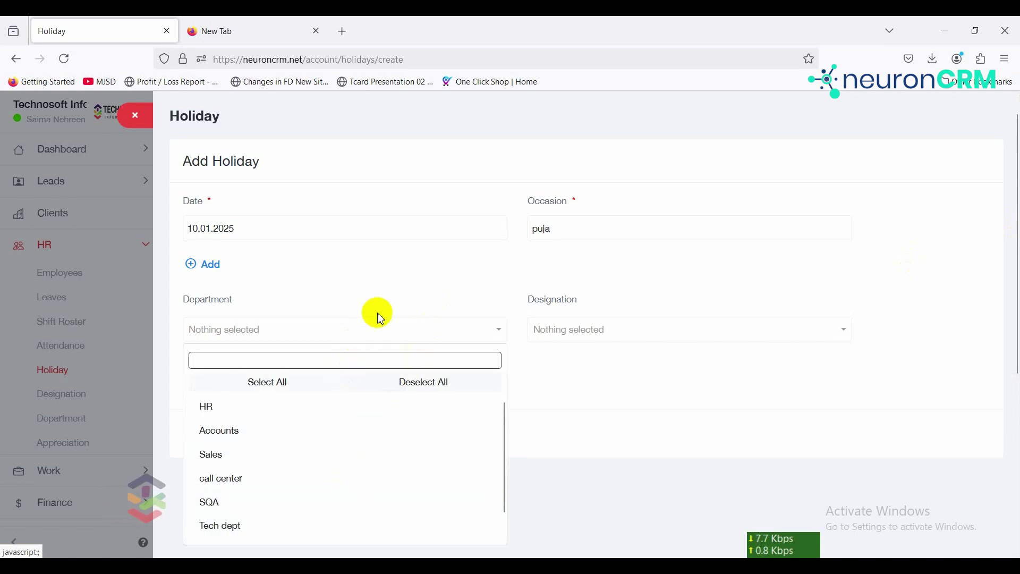
left_click(398, 304)
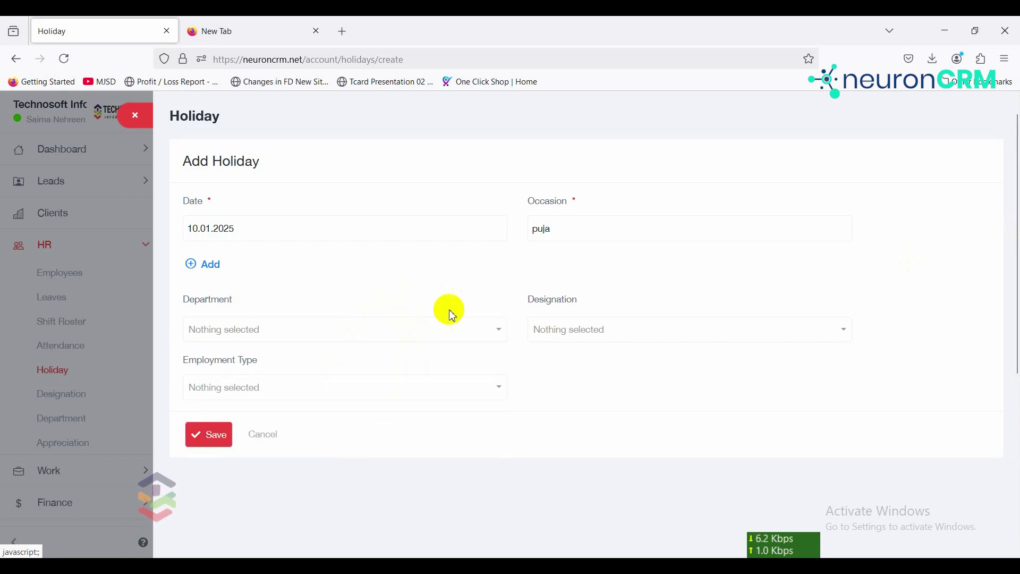
left_click(591, 332)
left_click(638, 276)
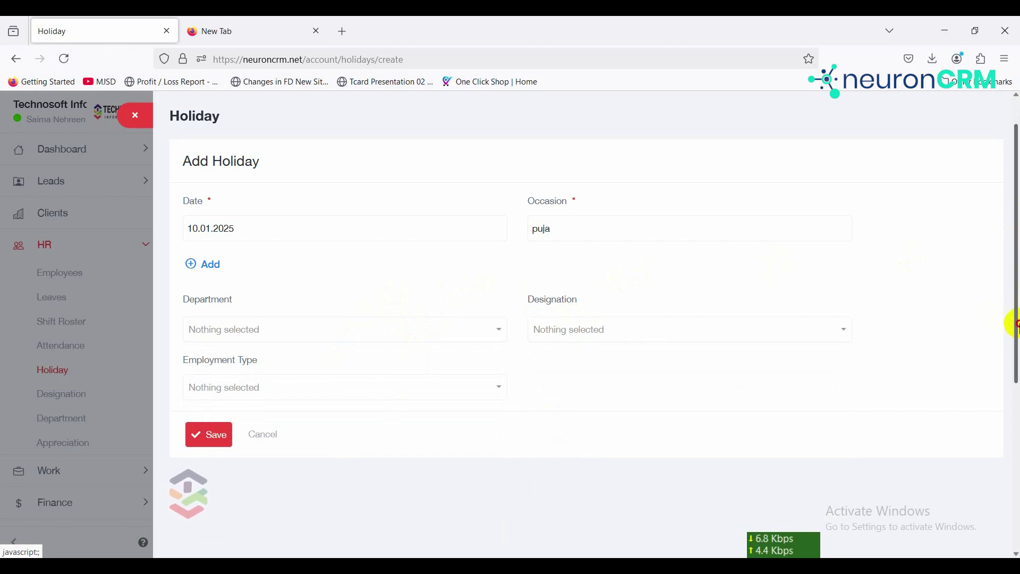
left_click(317, 392)
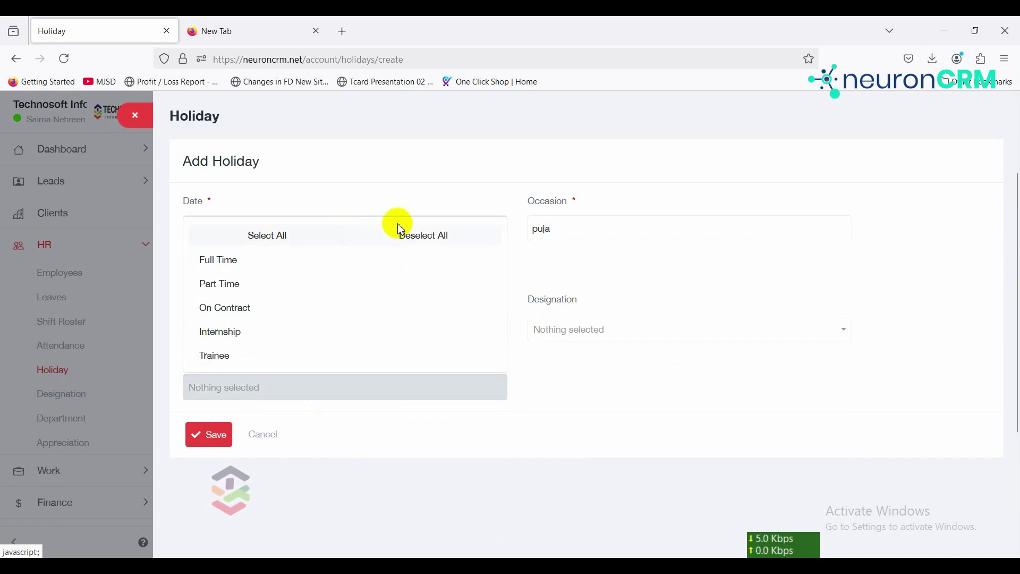
left_click(537, 368)
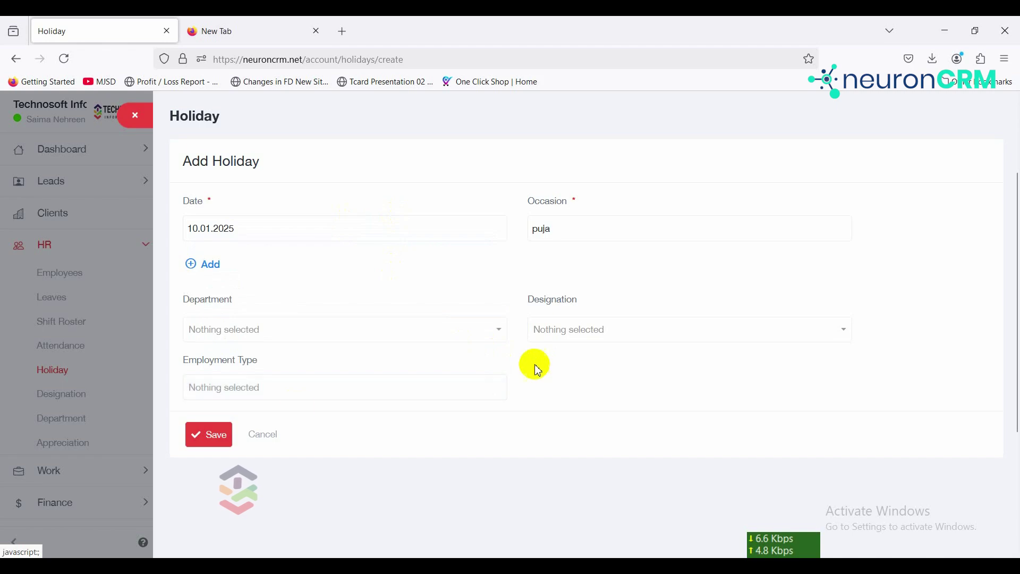
left_click(218, 439)
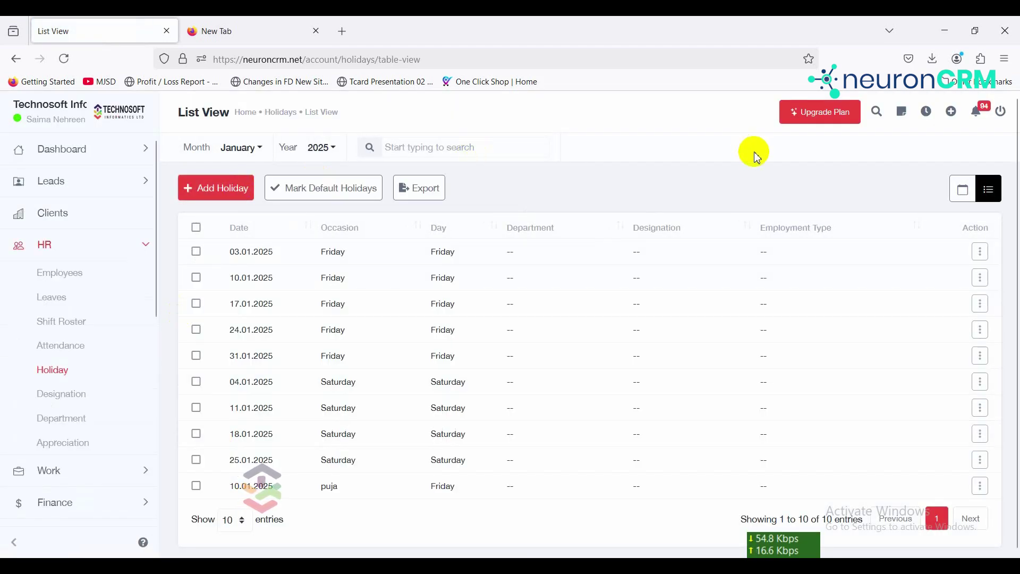
Step: Switch the holidays back to the January 2025 calendar view
left_click(968, 192)
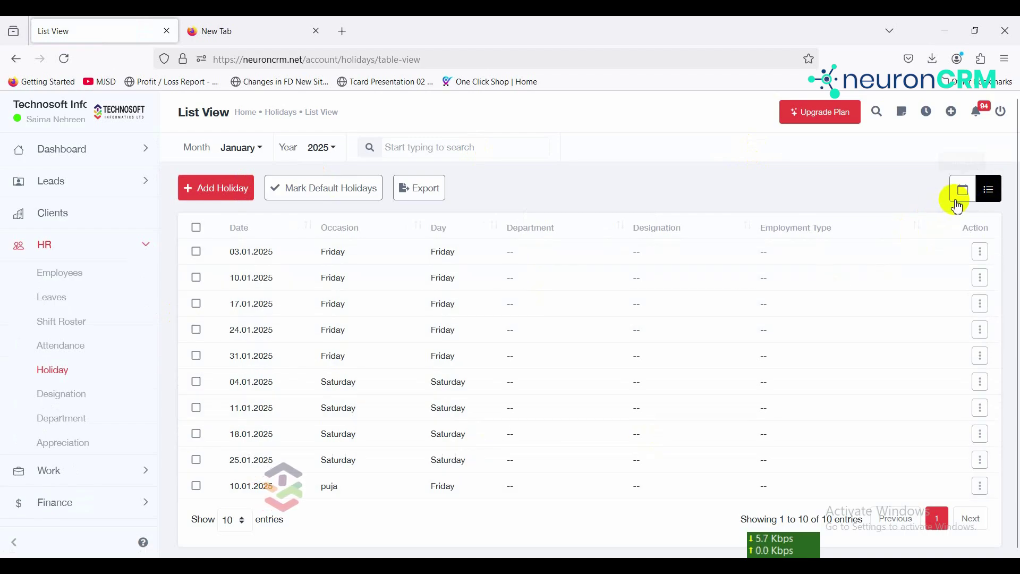
left_click(959, 203)
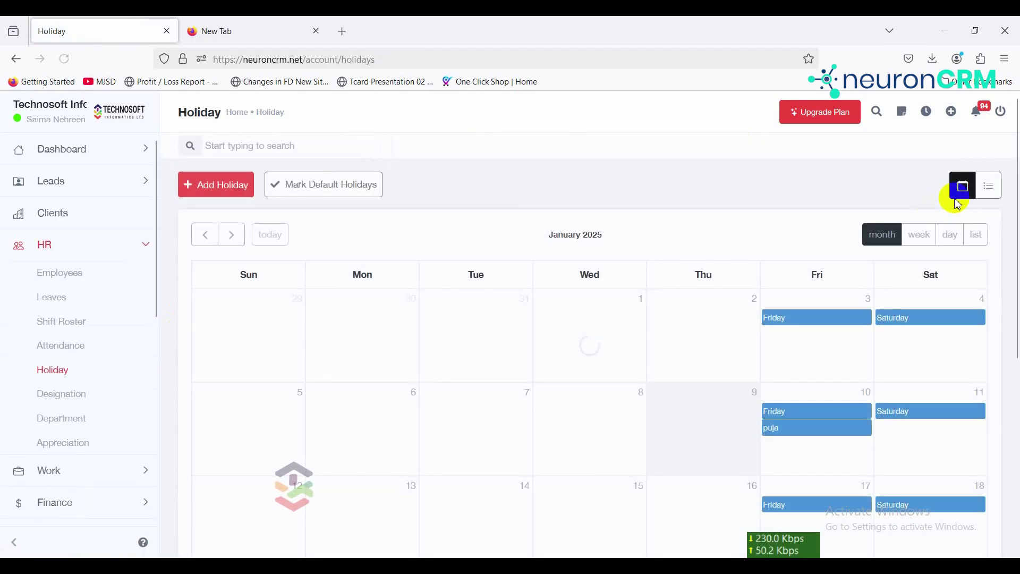
scroll(827, 339, "down", 2)
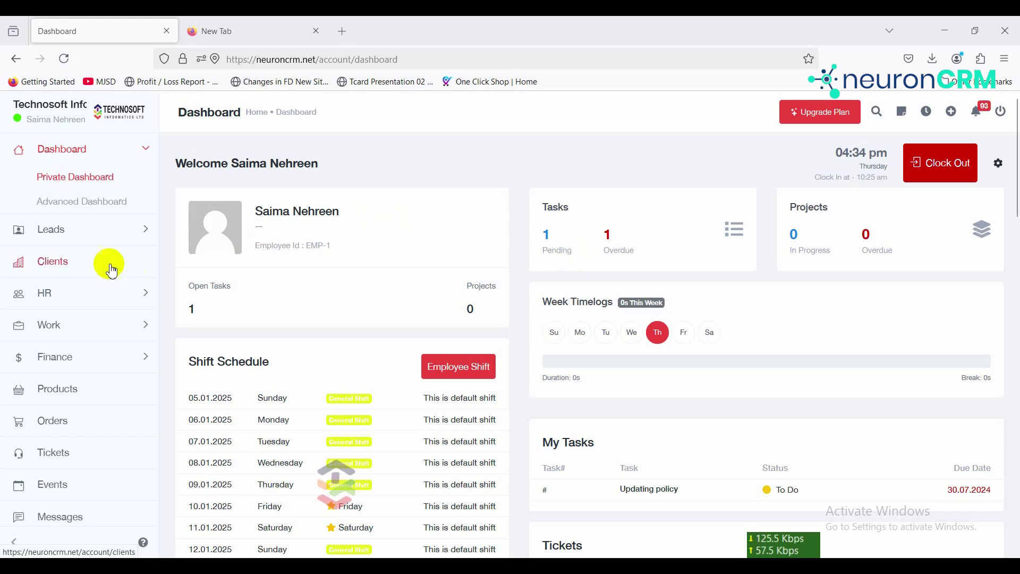
Step: Create the 'Software developer' designation with Developer as its parent and save it
left_click(146, 293)
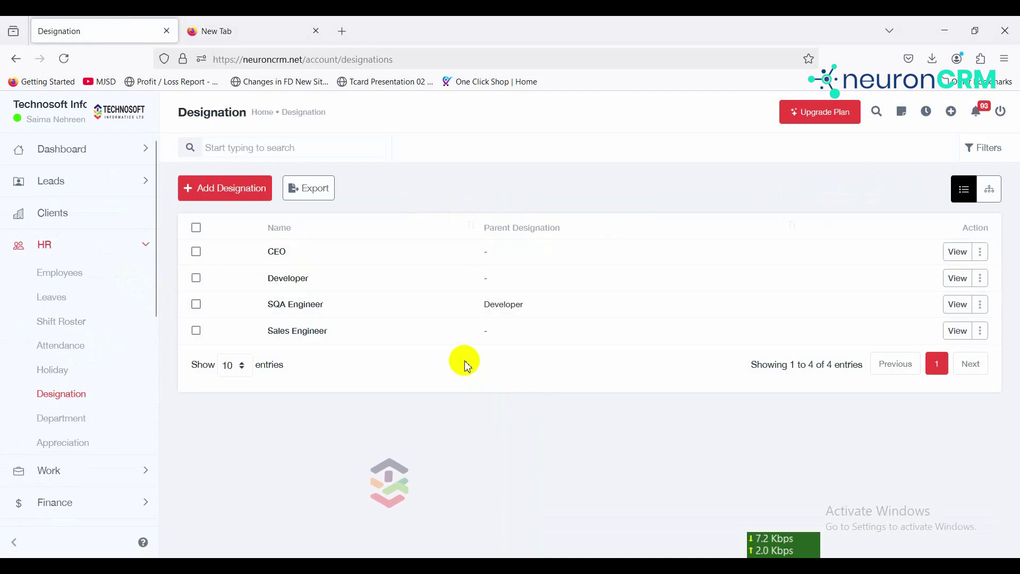
left_click(257, 200)
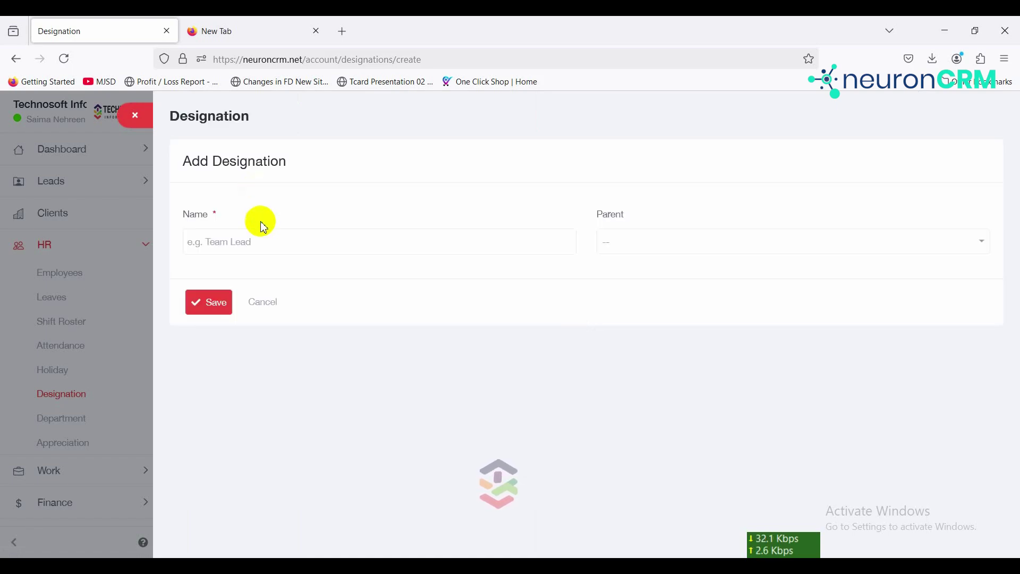
left_click(268, 250)
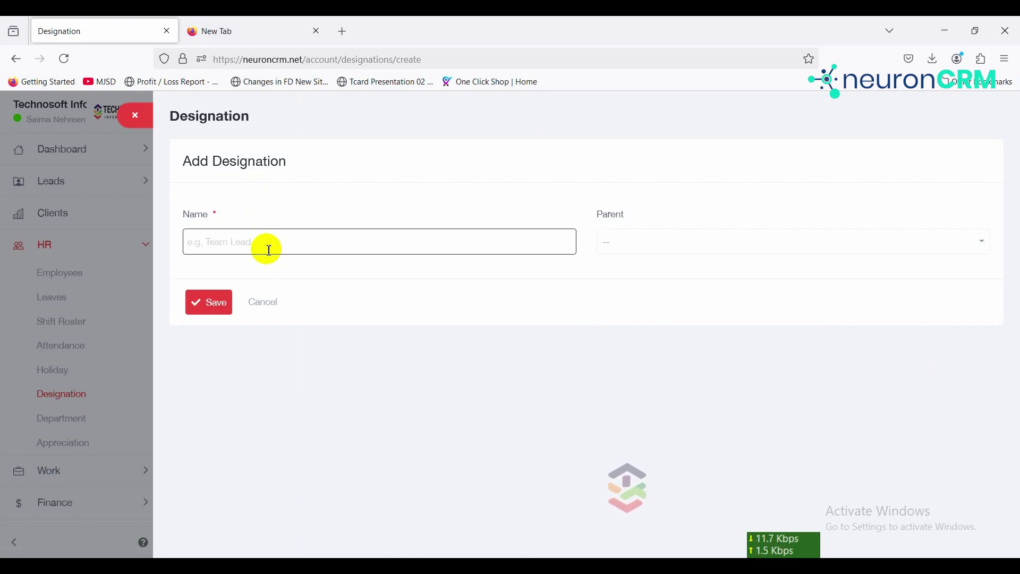
type("So")
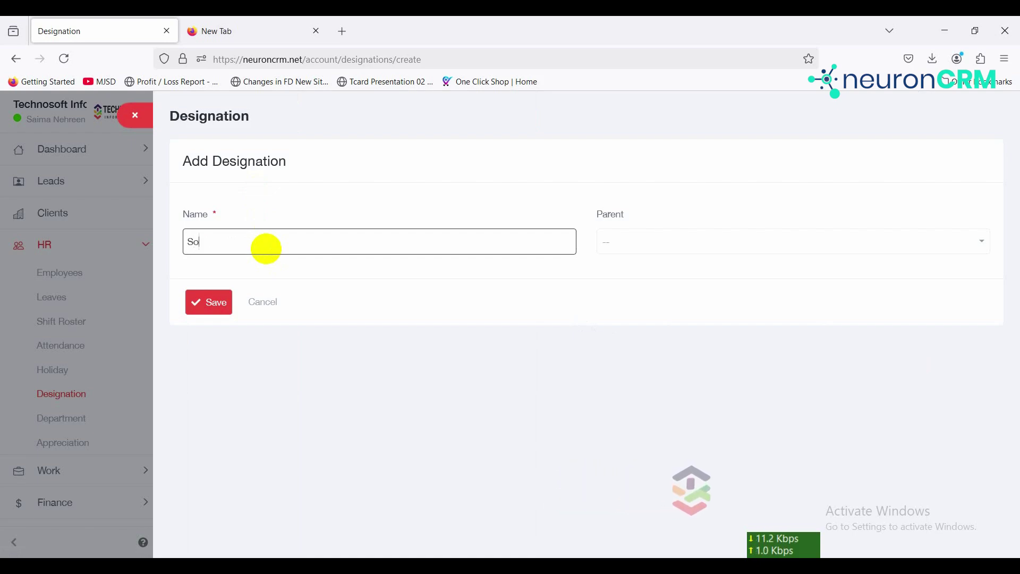
type("ftware developer")
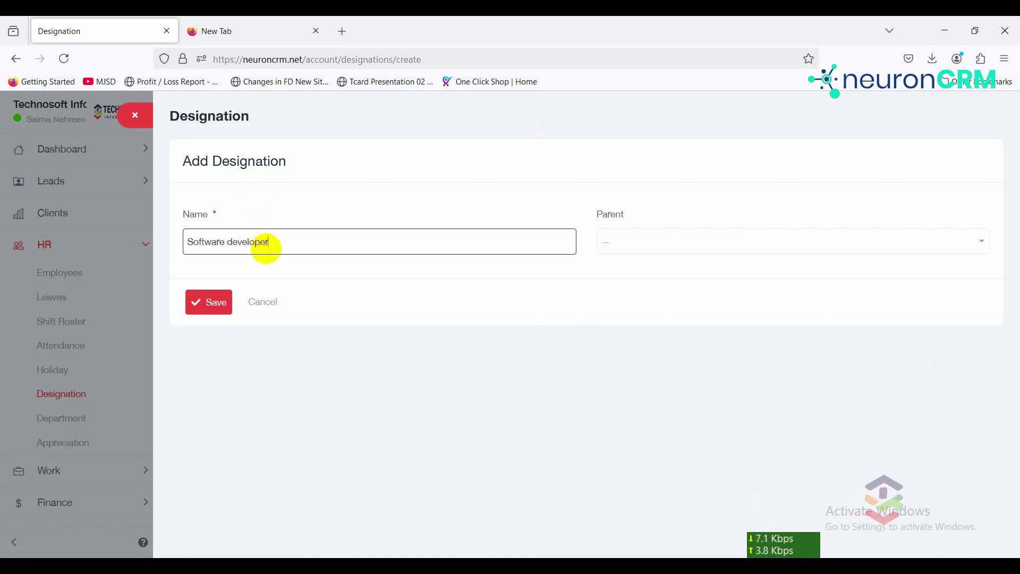
left_click(669, 243)
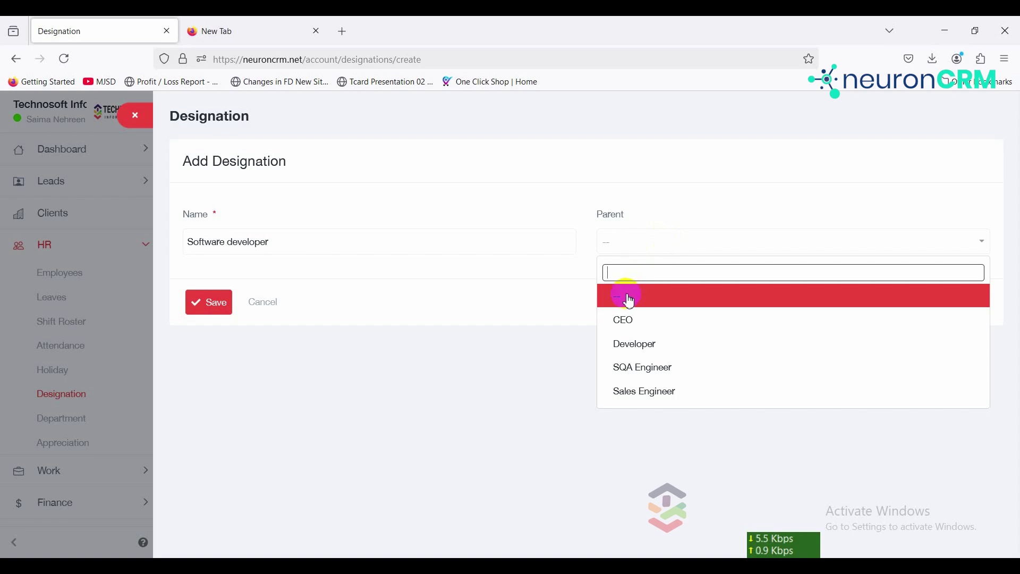
left_click(645, 346)
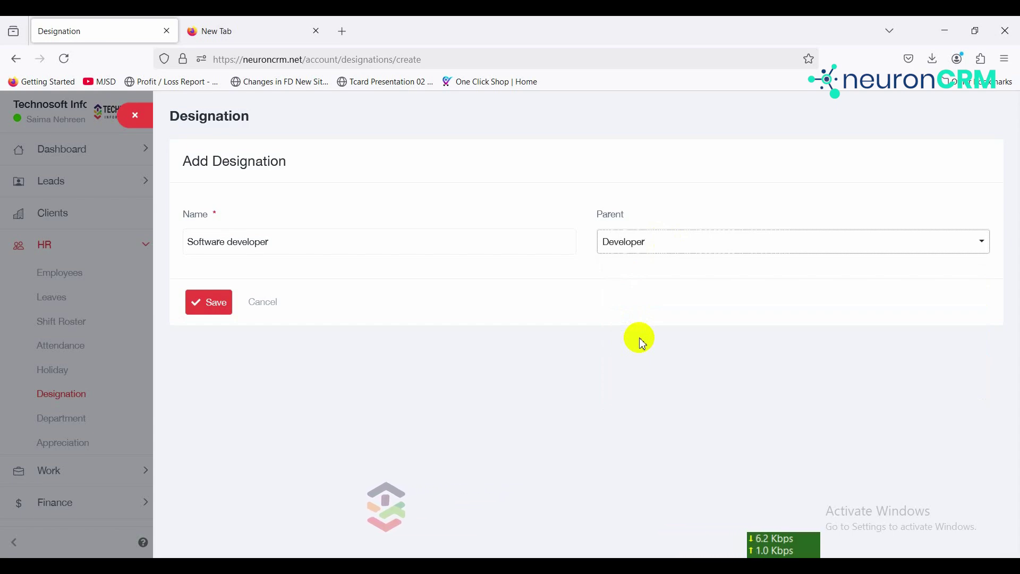
left_click(211, 307)
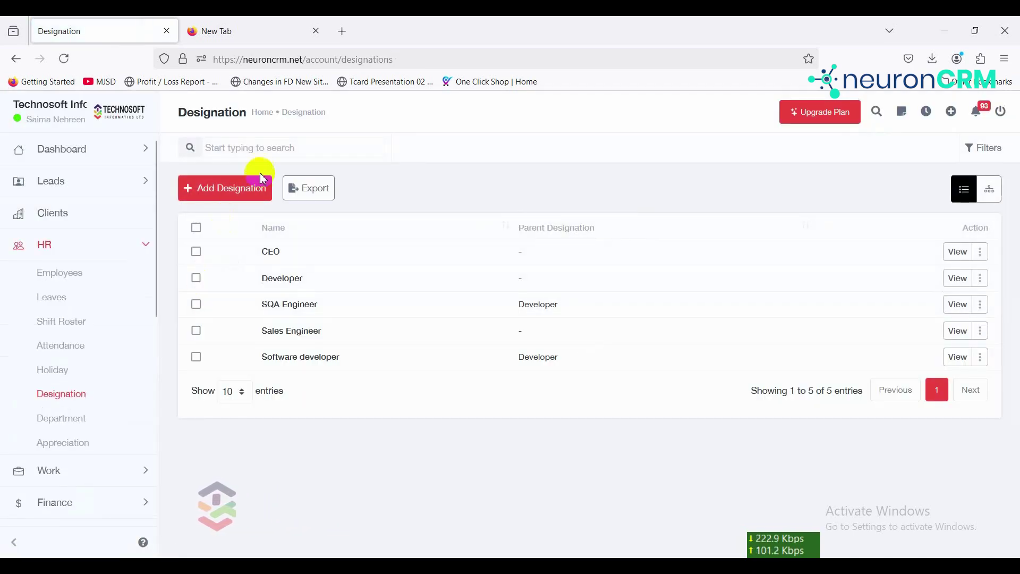
left_click(308, 197)
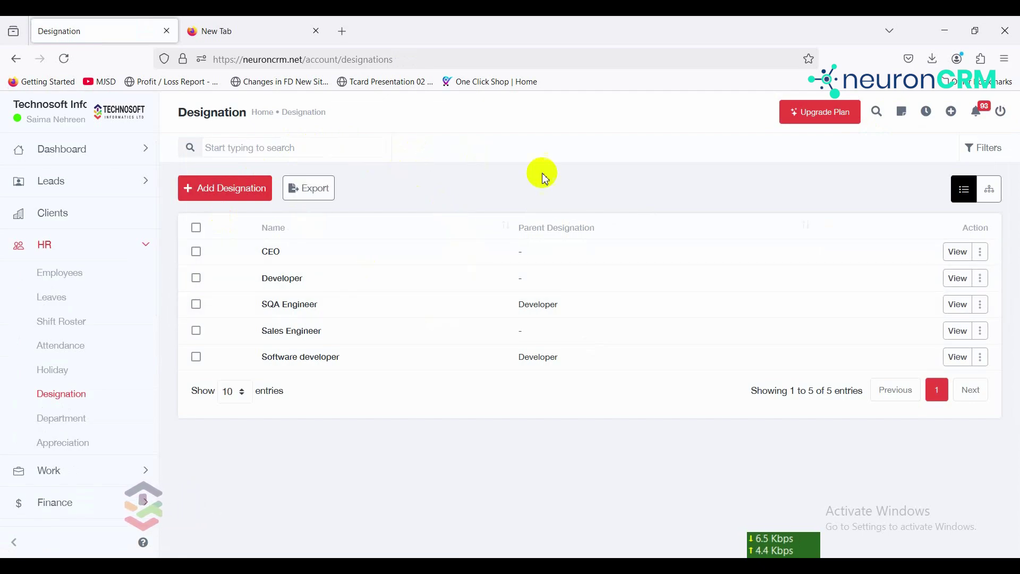
Step: View the designation hierarchy with Software developer and SQA Engineer under Developer, then return to the dashboard
left_click(994, 191)
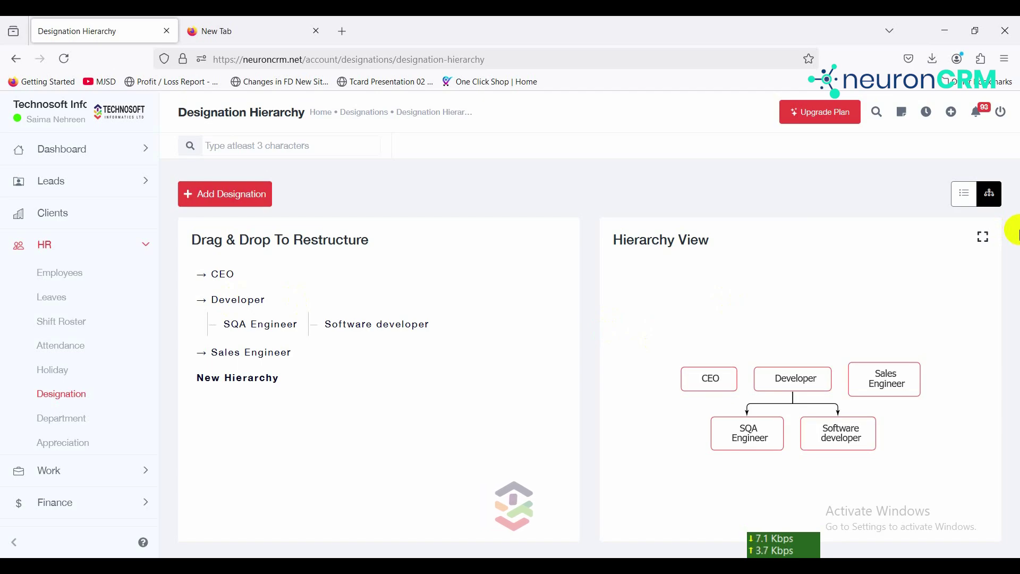
left_click(62, 149)
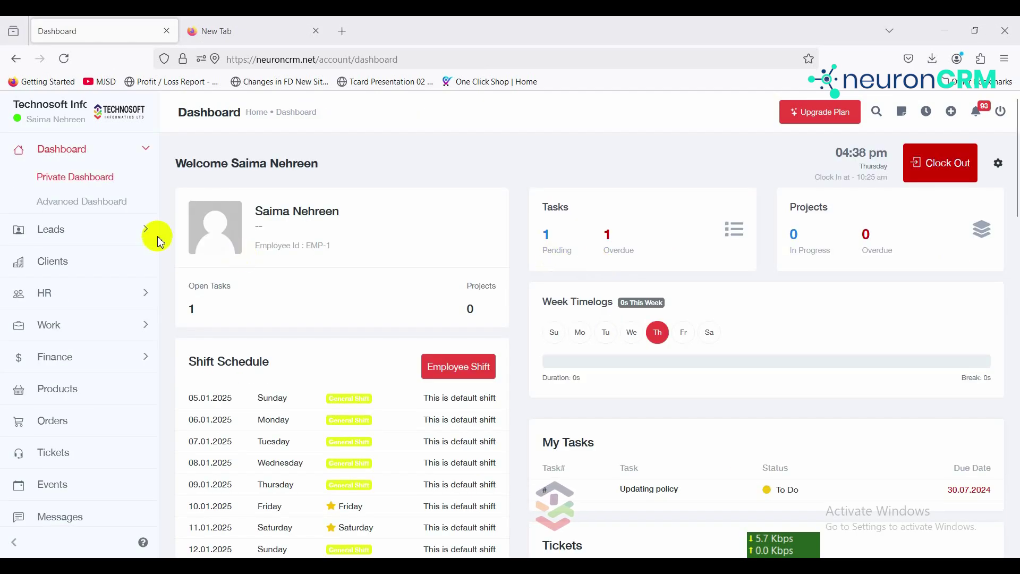
left_click(110, 295)
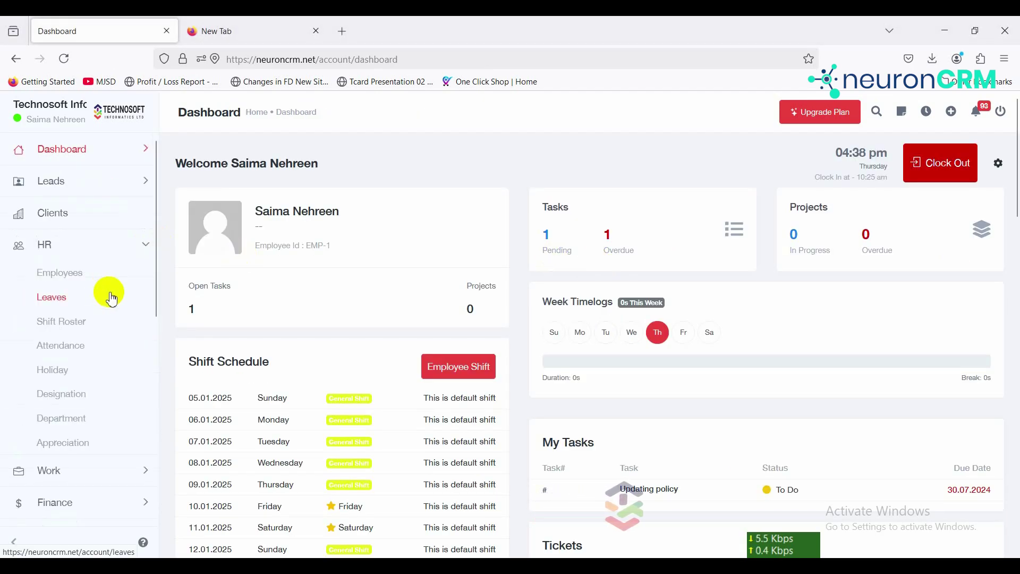
Step: Create the 'Digital marketing' department with Sales as its parent and save it
left_click(66, 428)
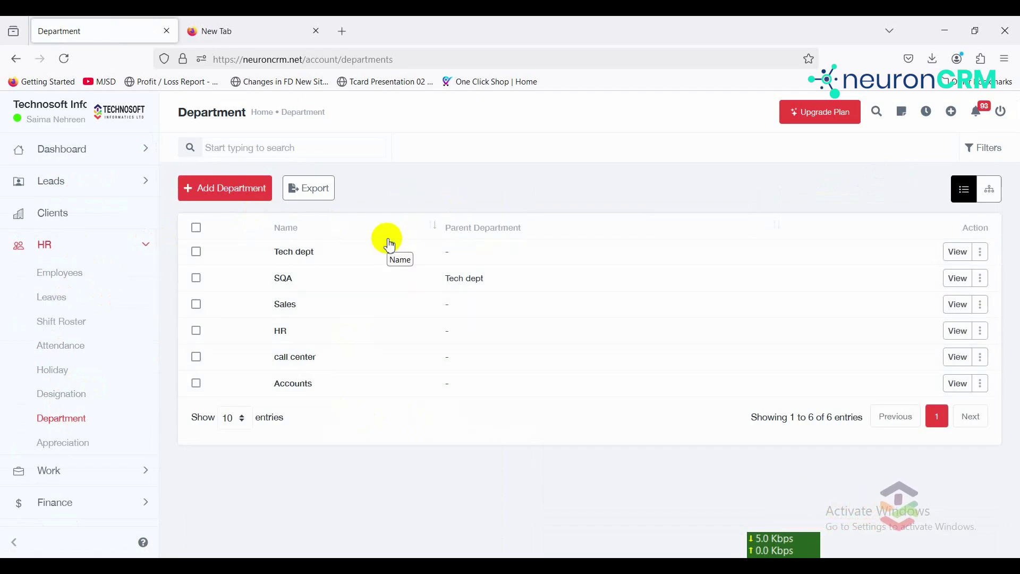
left_click(222, 189)
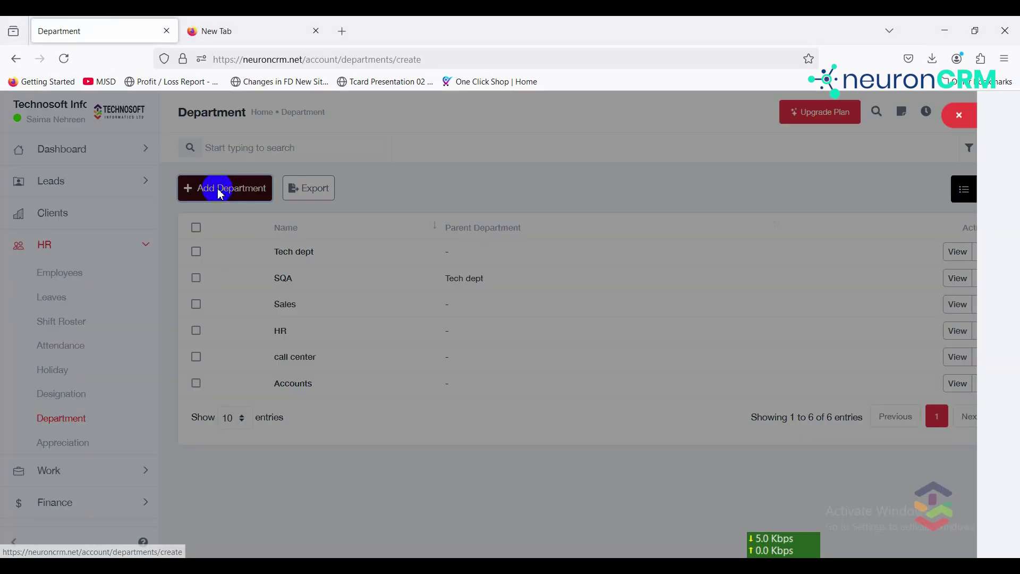
left_click(257, 241)
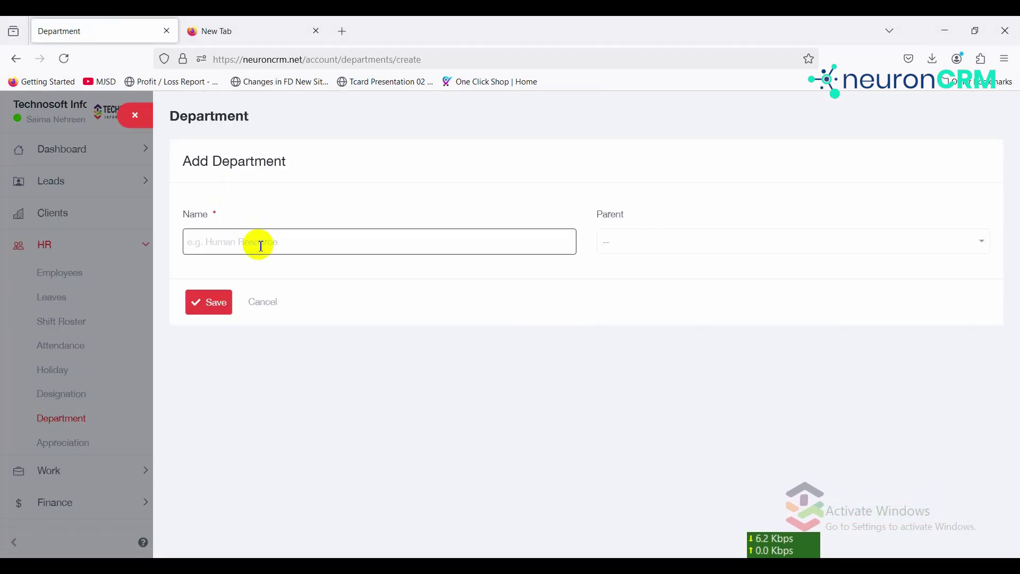
type("Digi")
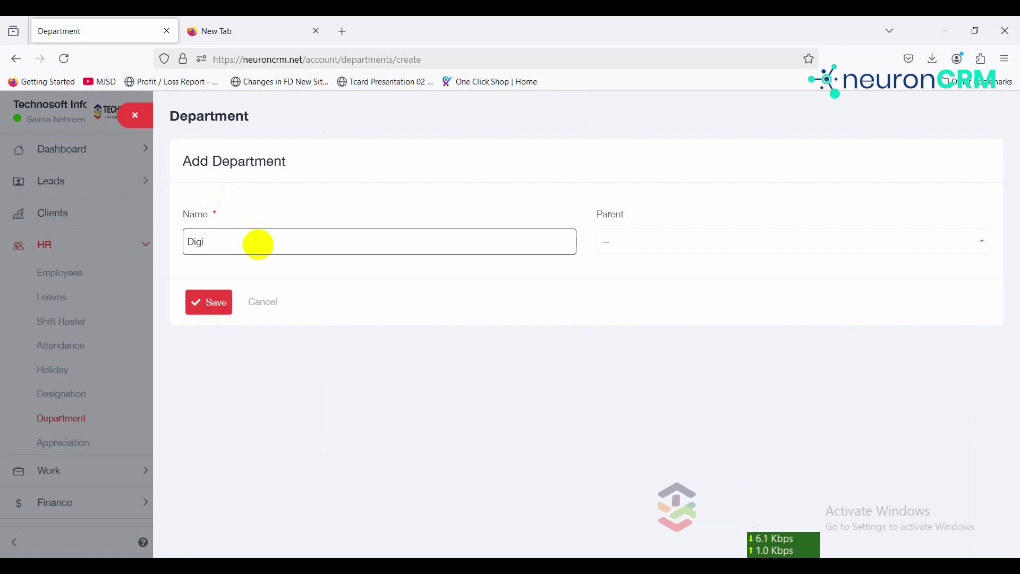
type("tal marketing")
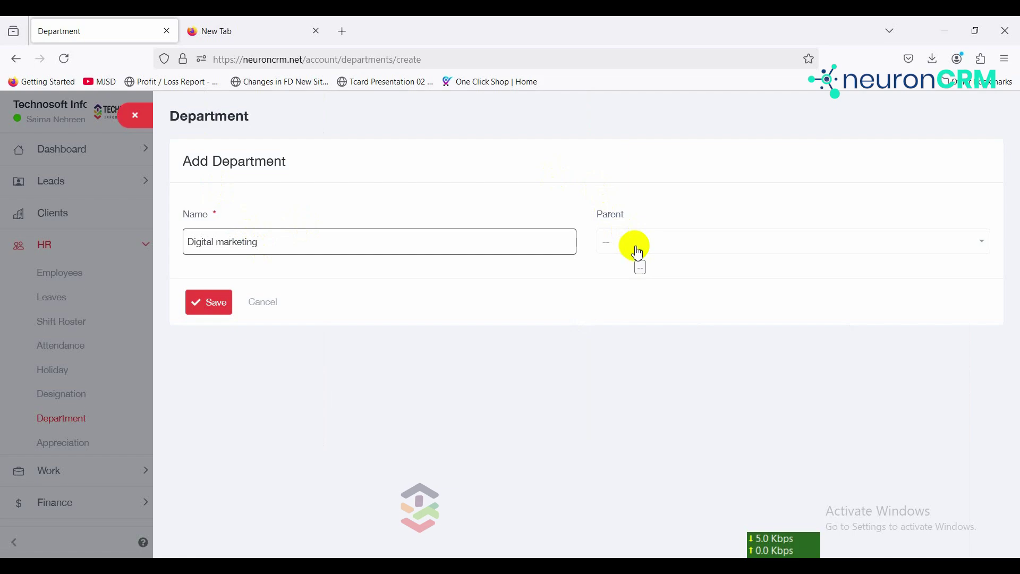
left_click(638, 250)
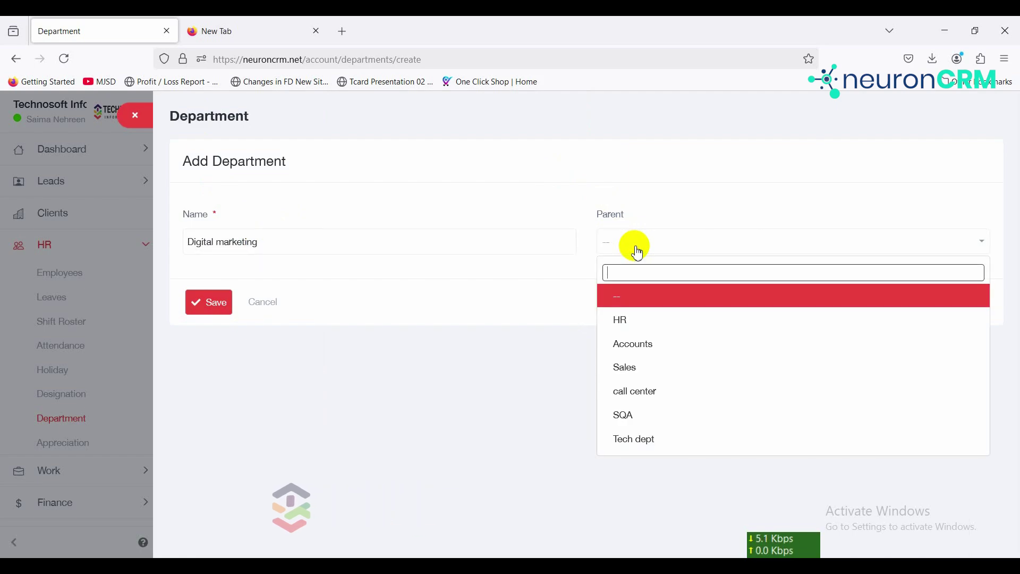
left_click(637, 371)
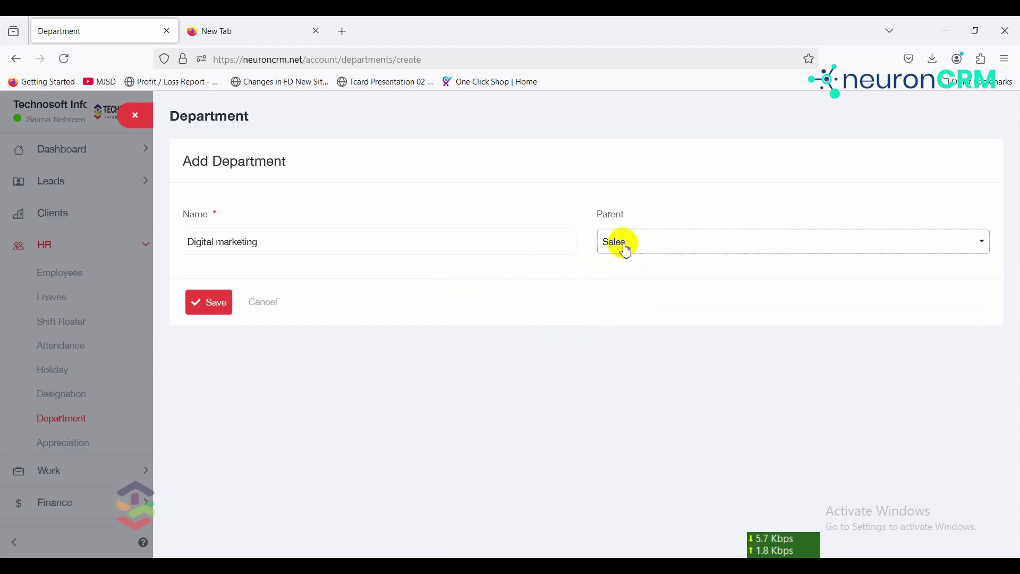
left_click(628, 250)
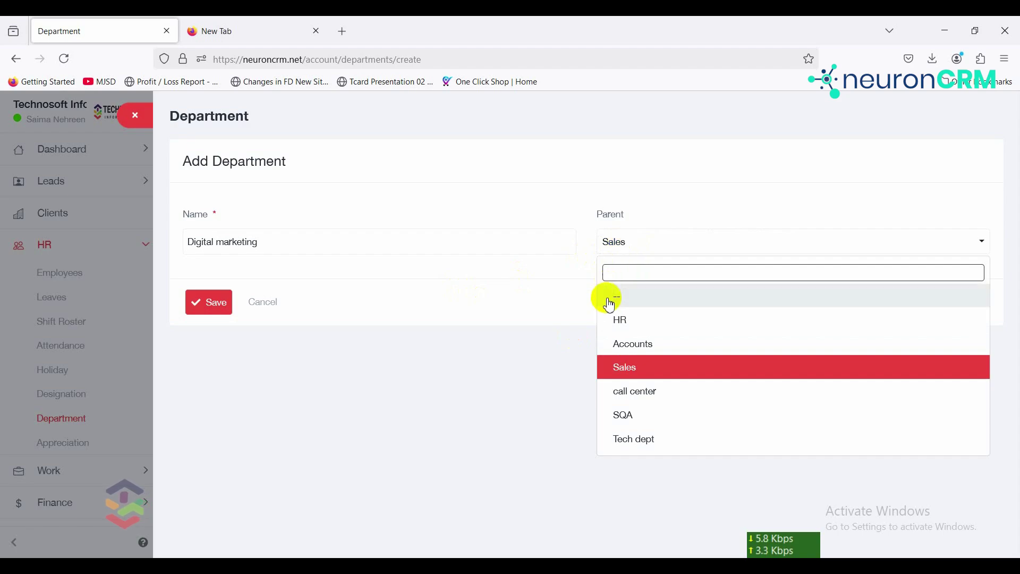
left_click(403, 294)
left_click(215, 316)
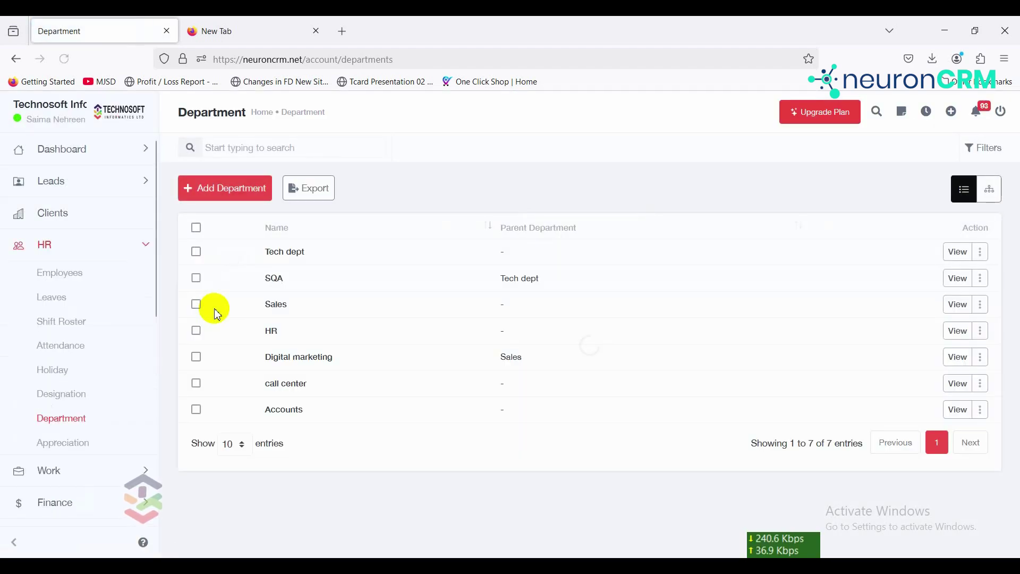
Step: View the department hierarchy tree showing Digital marketing under Sales and SQA under Tech dept
left_click(318, 189)
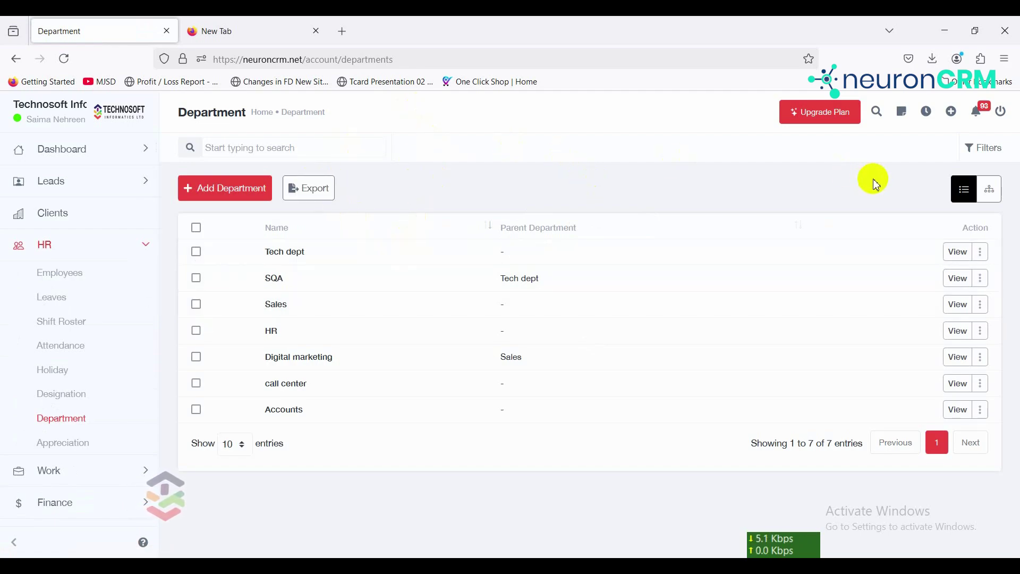
left_click(990, 193)
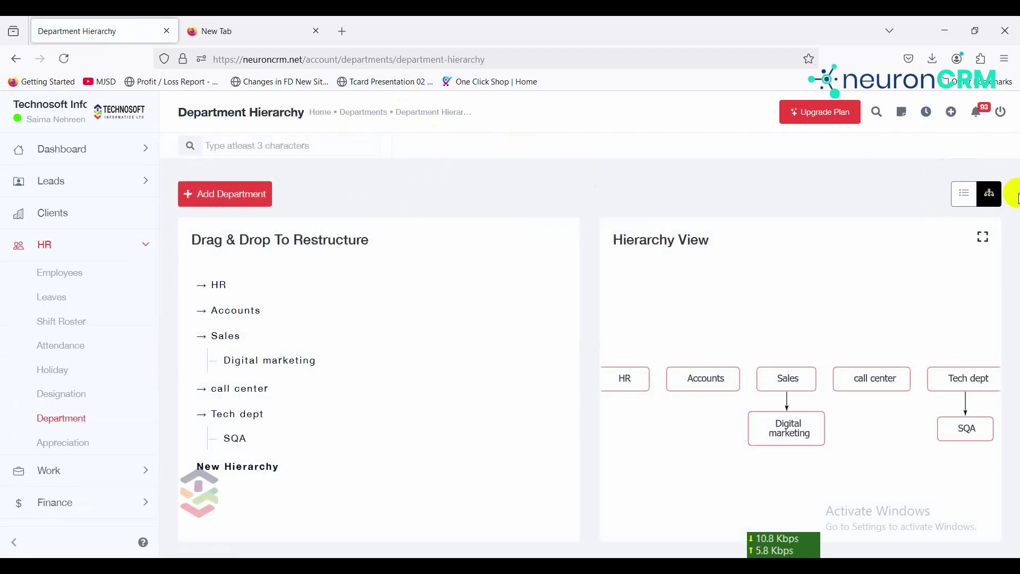
key("ctrl+a")
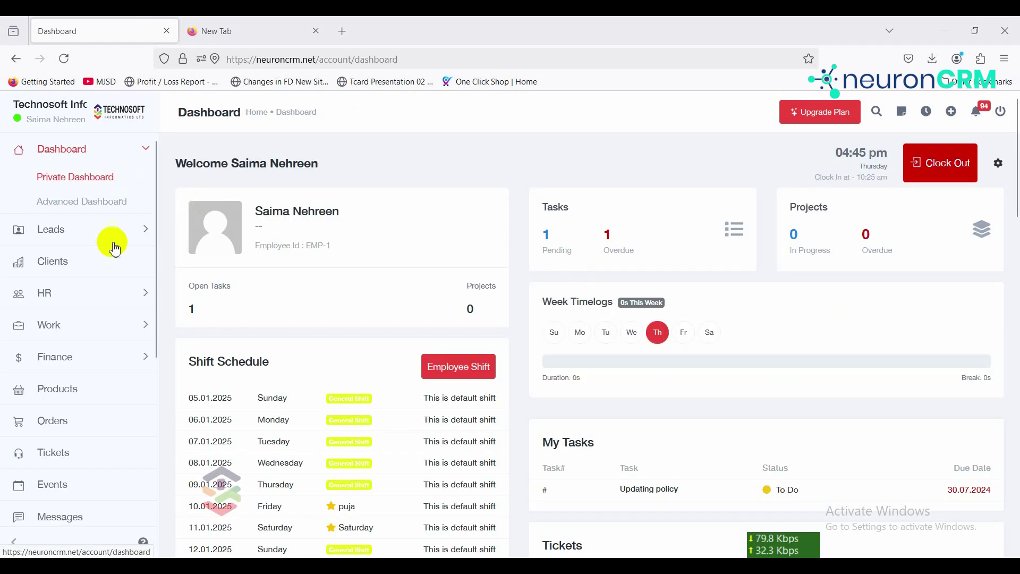
Step: Go to HR > Appreciation, switch to the Award list, and start a new award
left_click(118, 297)
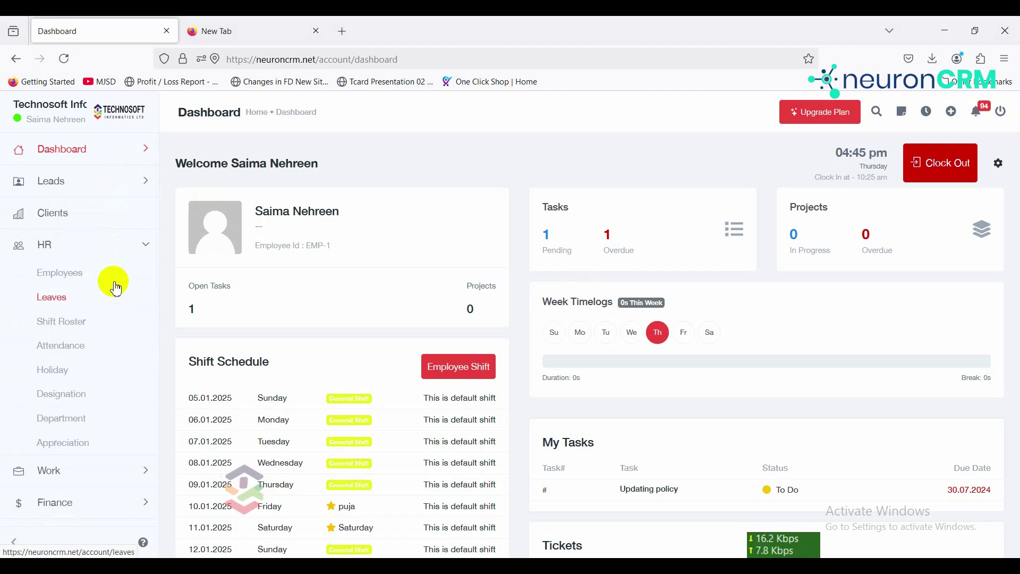
left_click(101, 444)
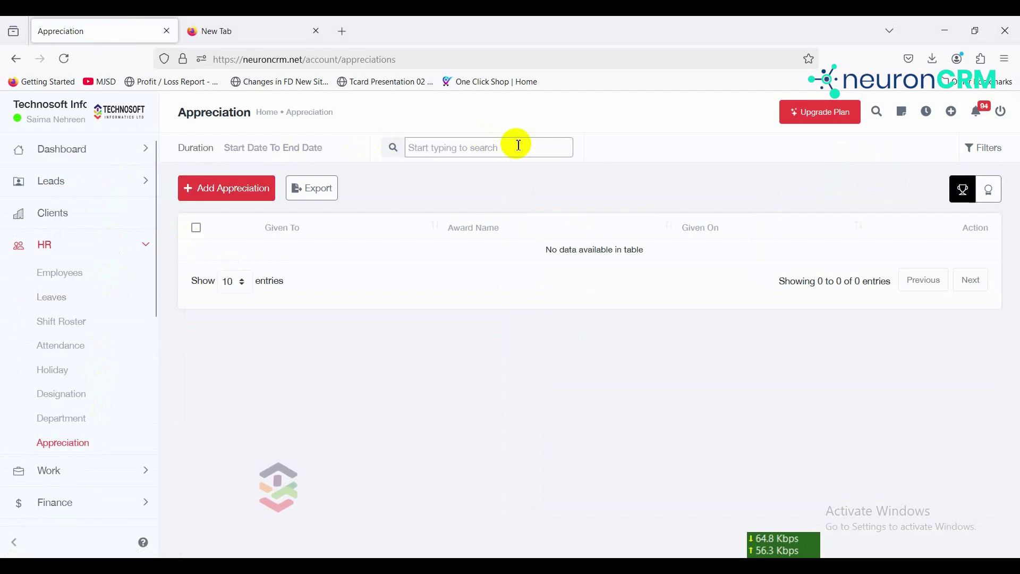
left_click(990, 198)
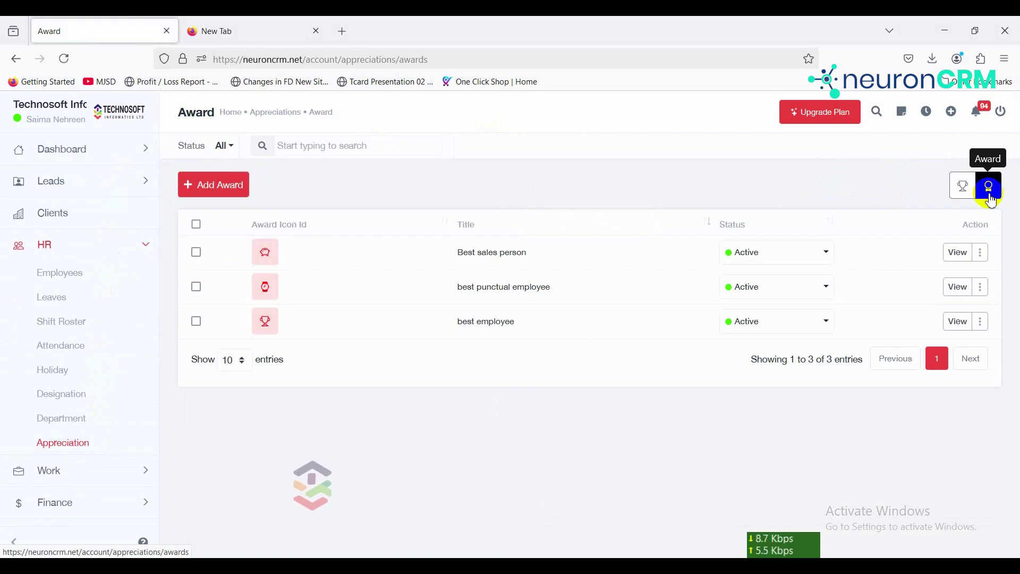
left_click(216, 191)
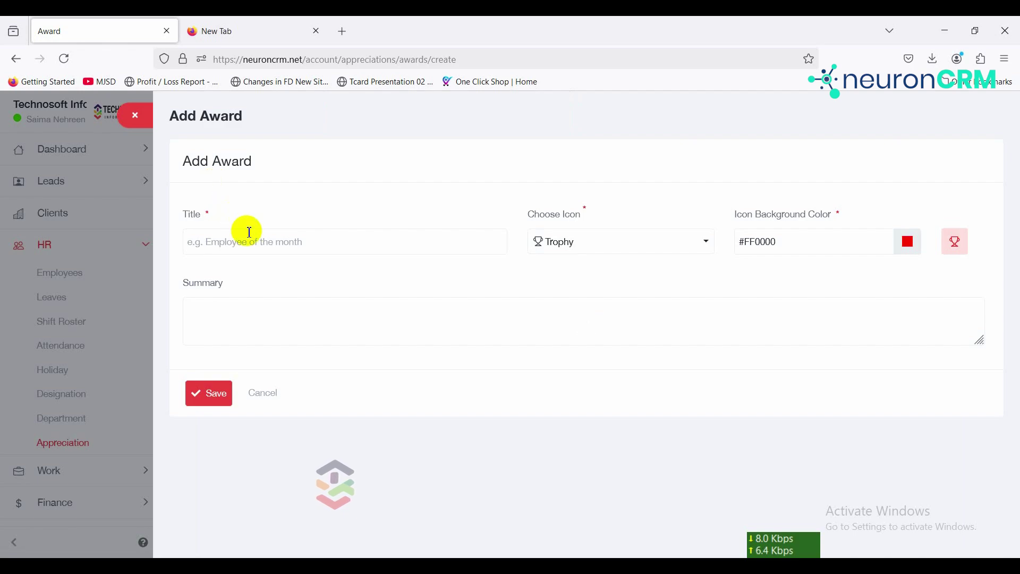
Step: Save the 'Employee of the month' award with the Trophy icon on a #0088FF background
left_click(257, 248)
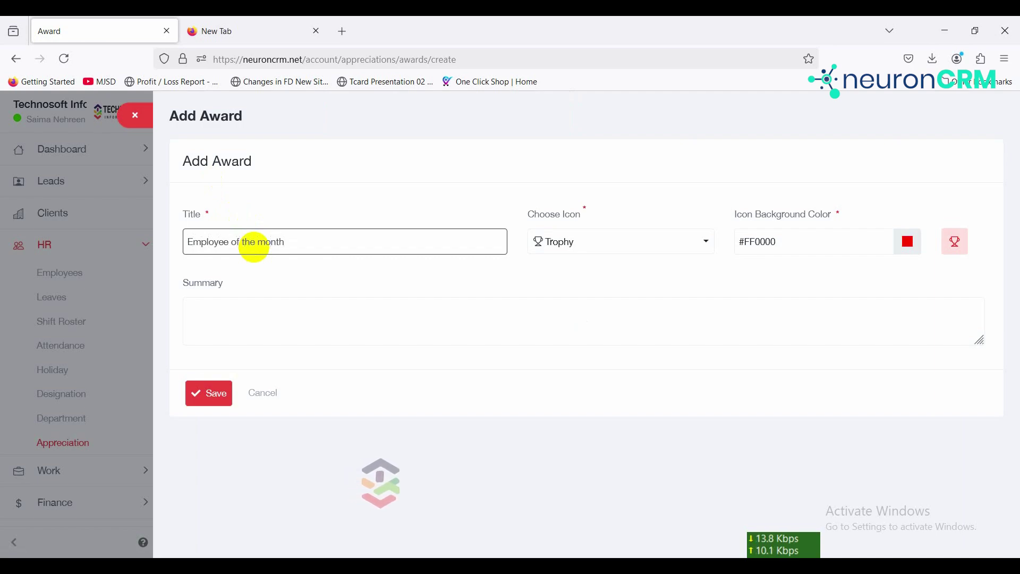
left_click(604, 244)
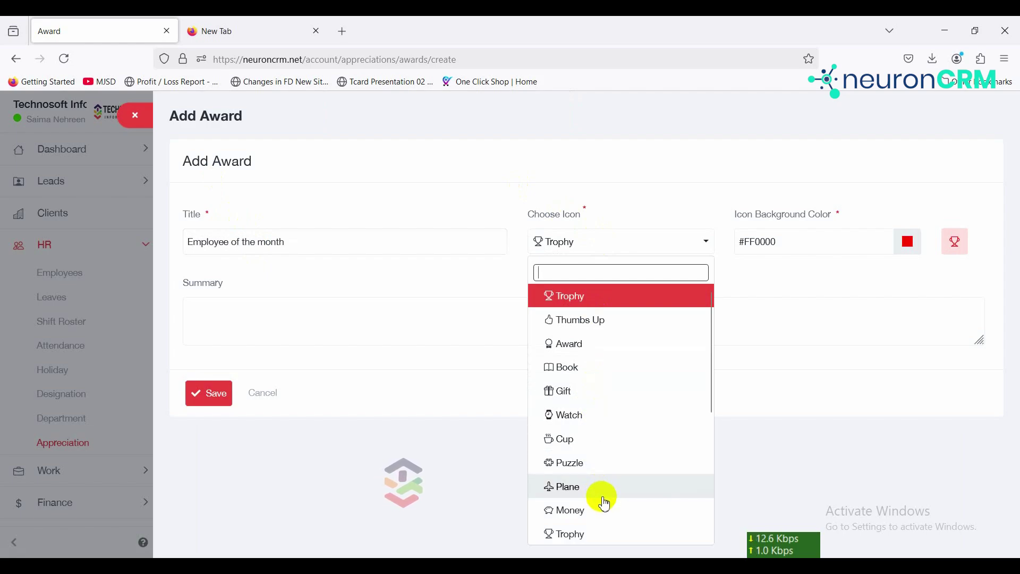
left_click(618, 533)
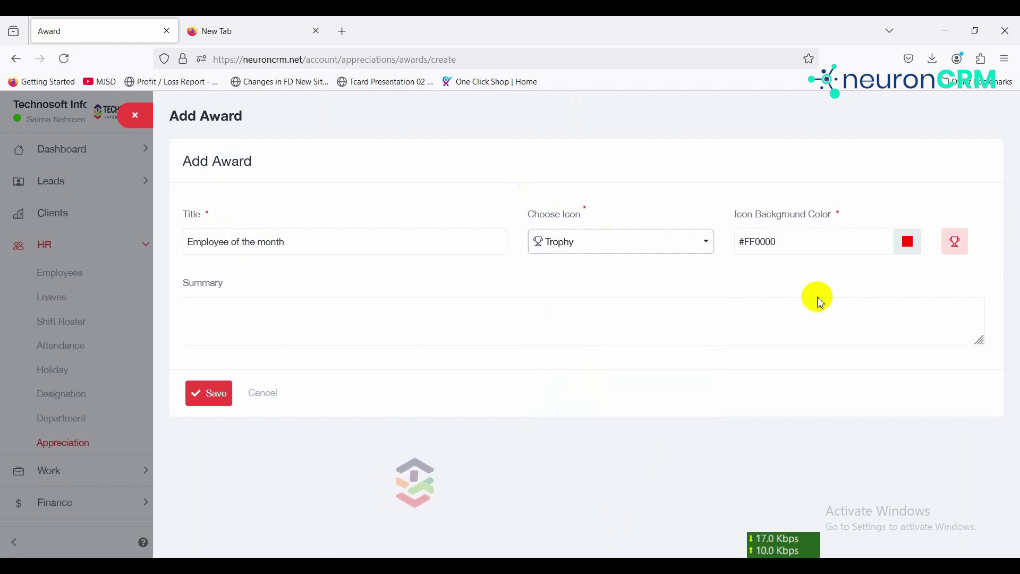
left_click(914, 251)
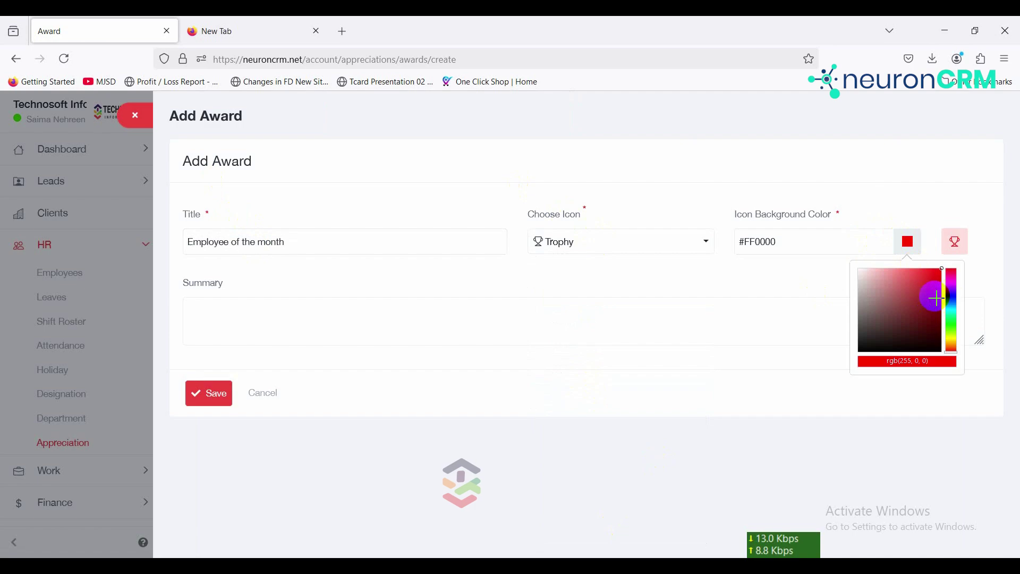
left_click(955, 304)
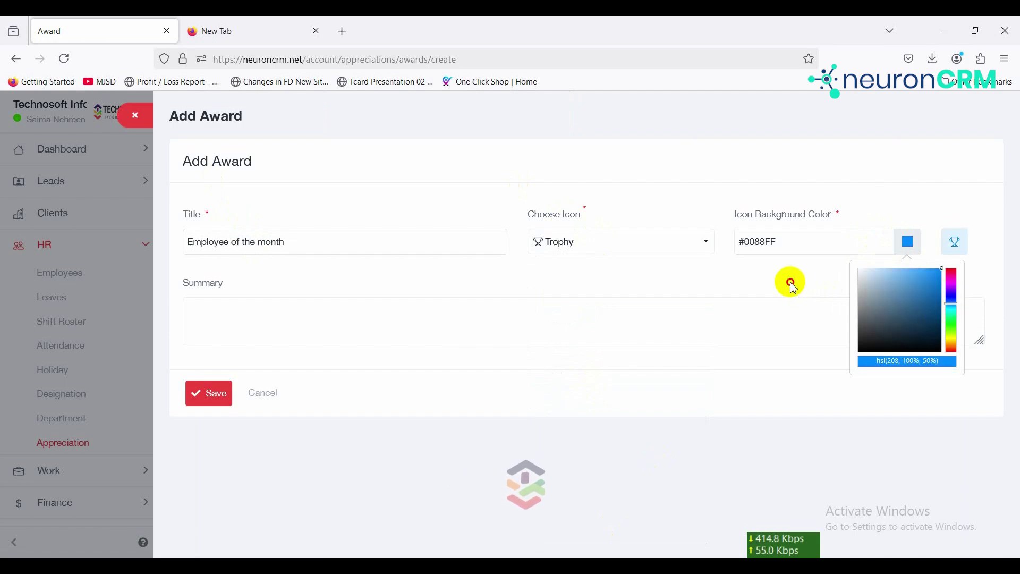
left_click(771, 293)
left_click(643, 322)
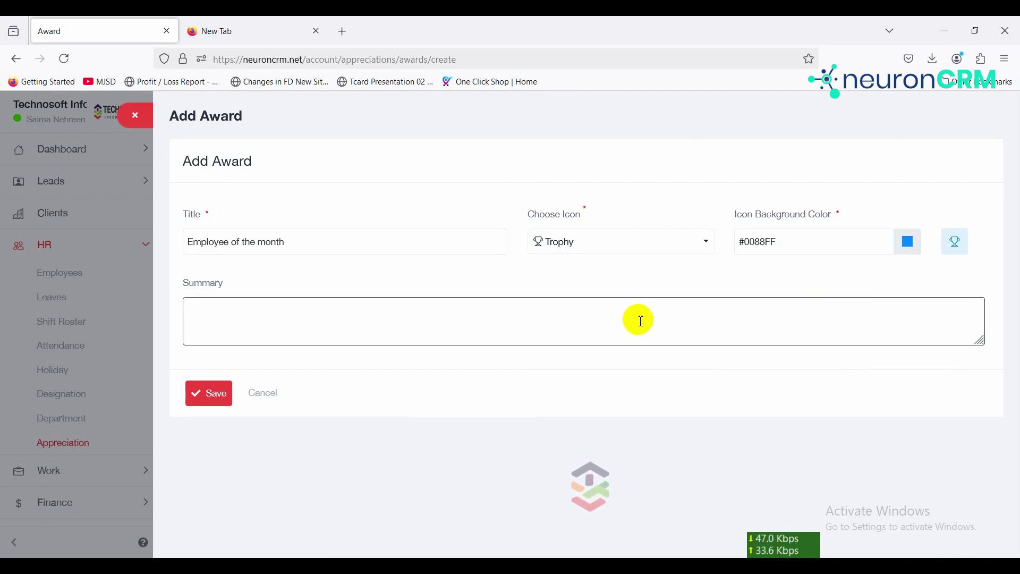
left_click(219, 402)
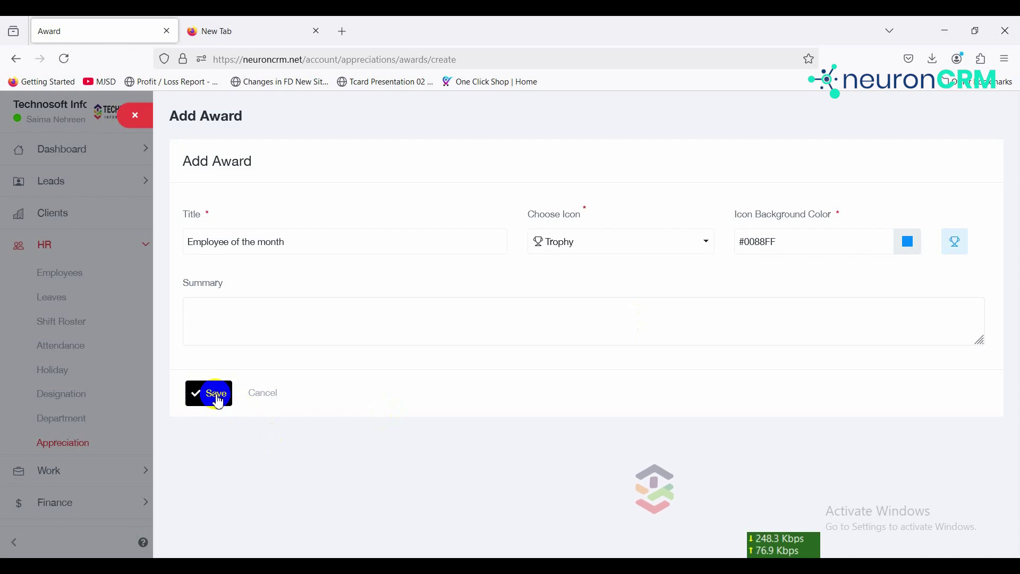
left_click(216, 398)
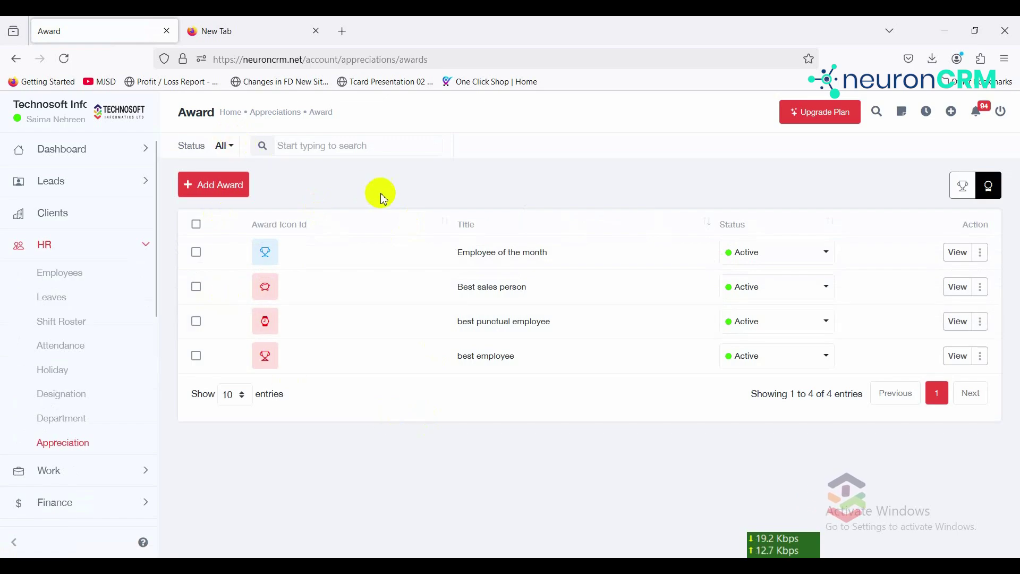
Step: Start a new appreciation and choose the Employee of the month award, discarding a new-award form
left_click(966, 187)
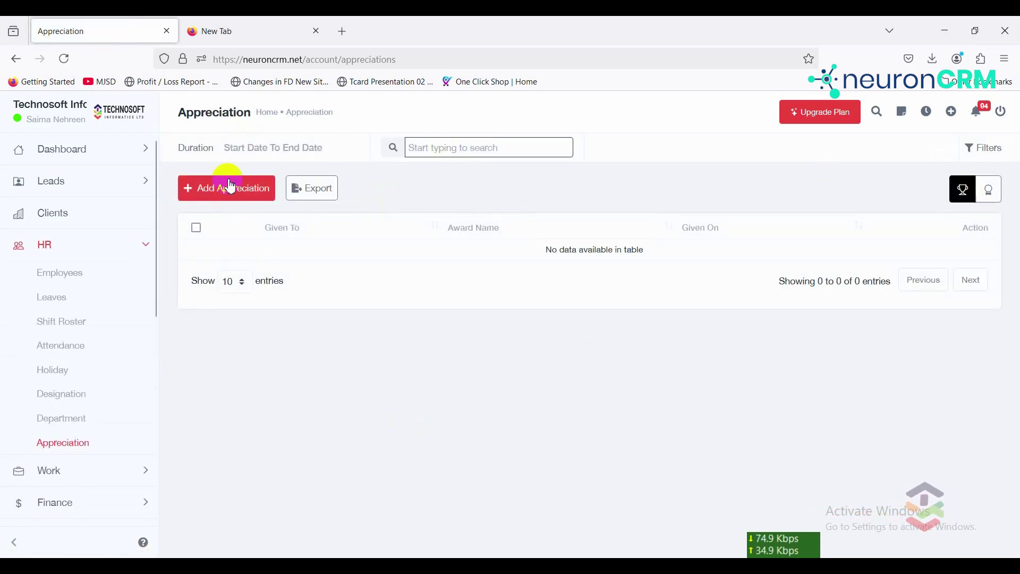
left_click(235, 192)
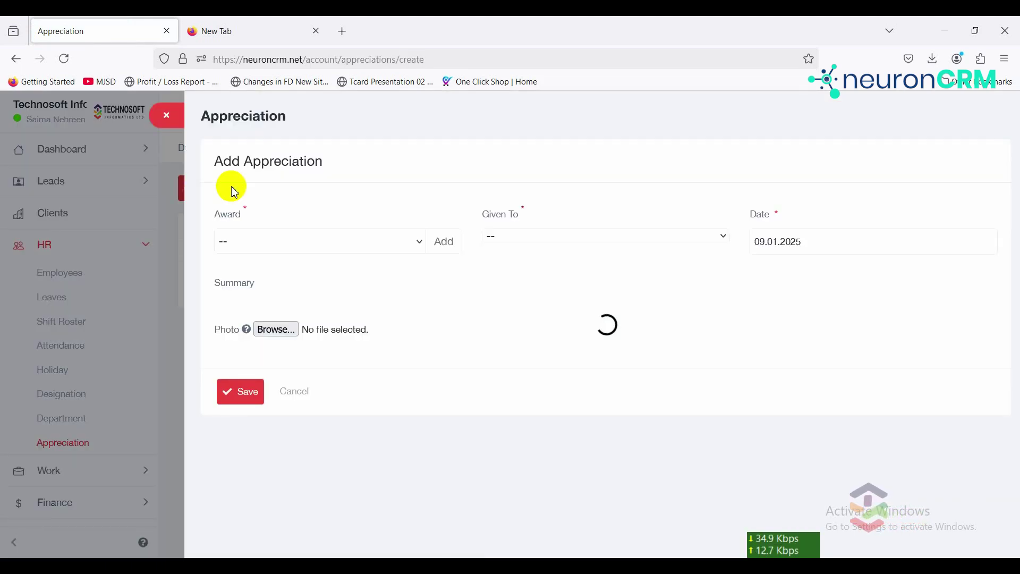
left_click(247, 246)
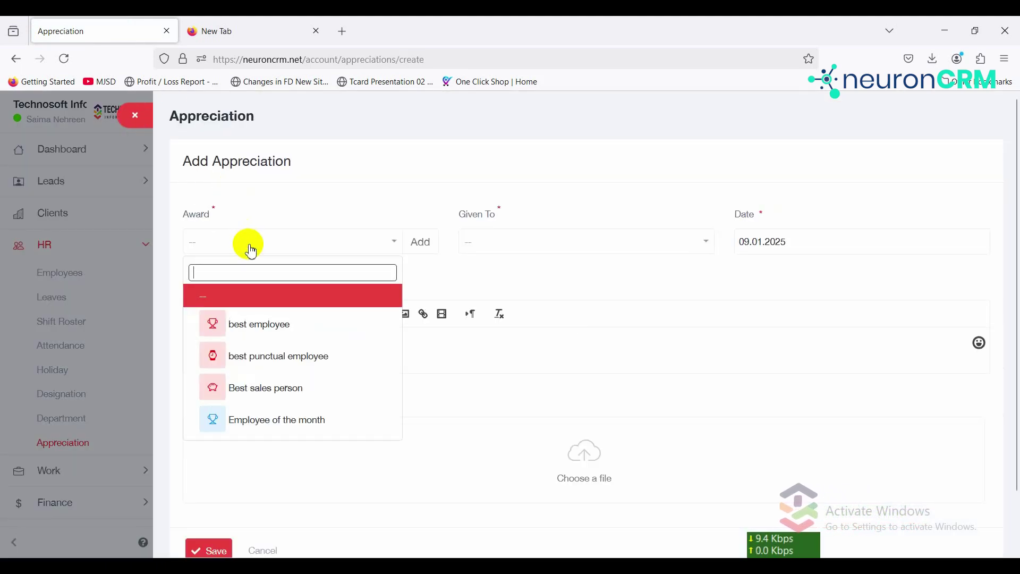
left_click(271, 430)
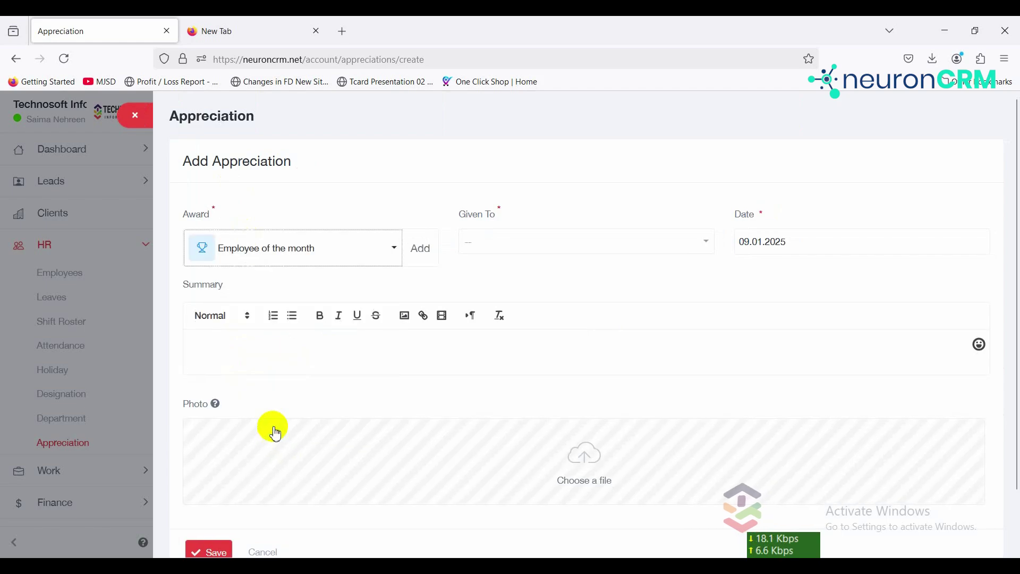
left_click(420, 249)
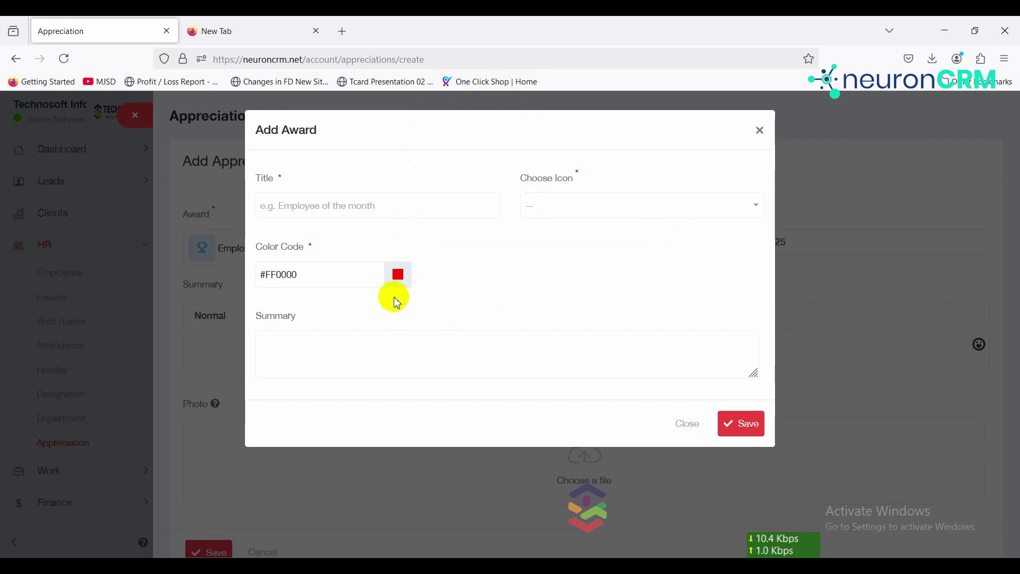
left_click(761, 132)
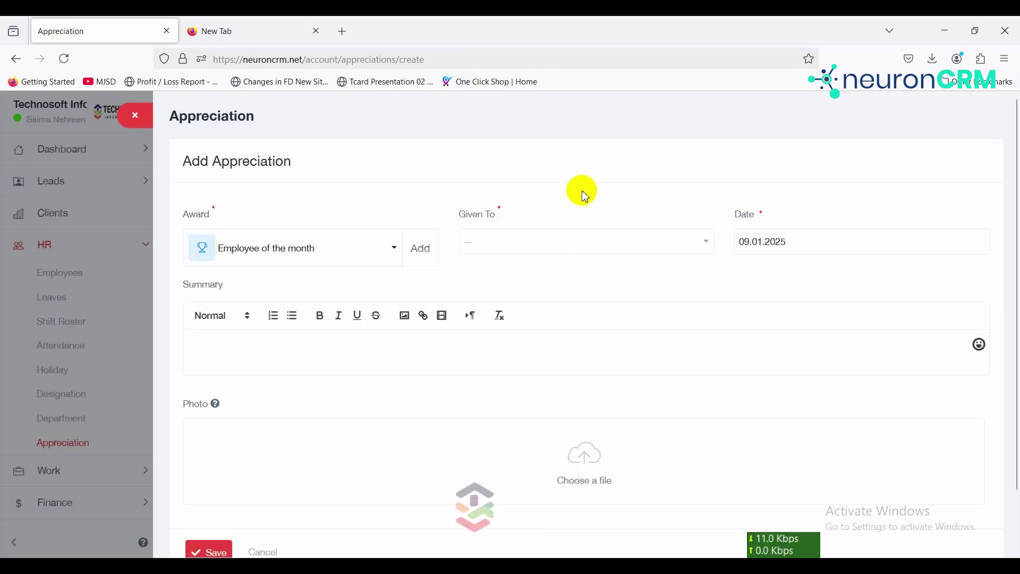
Step: Pick the receiving employee, keep the date 09.01.2025, and move to the summary field
left_click(589, 245)
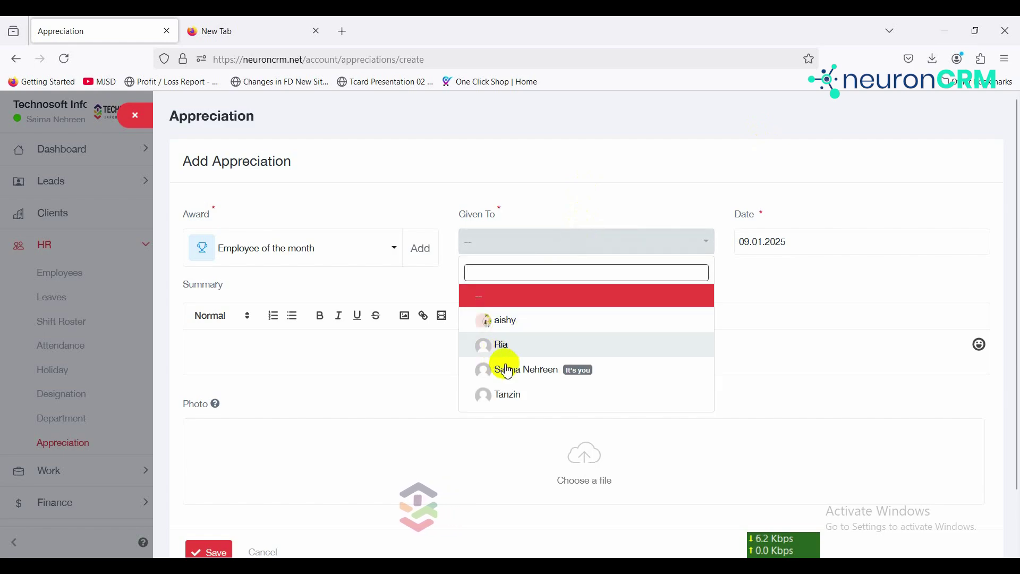
left_click(512, 395)
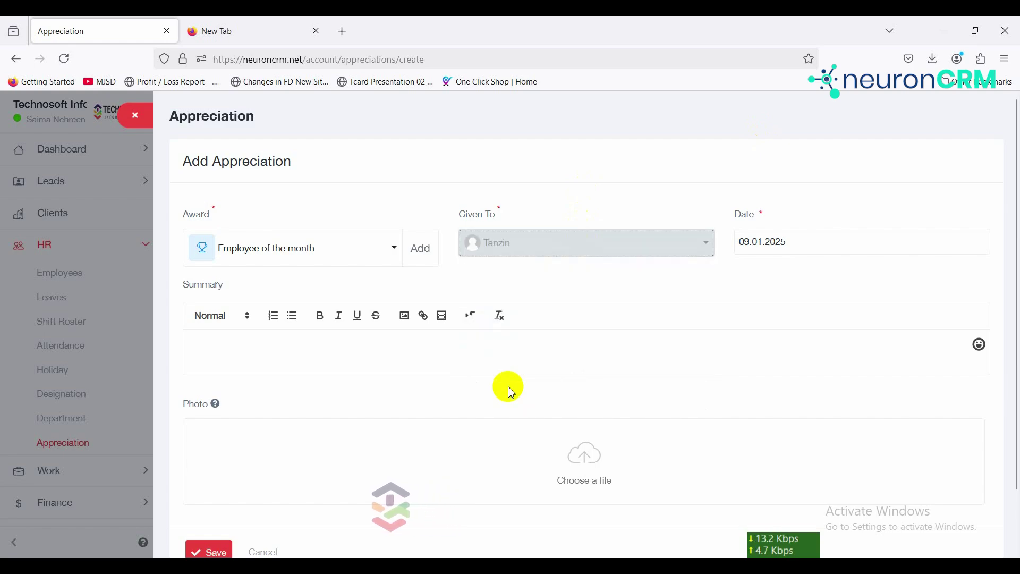
left_click(754, 246)
left_click(684, 266)
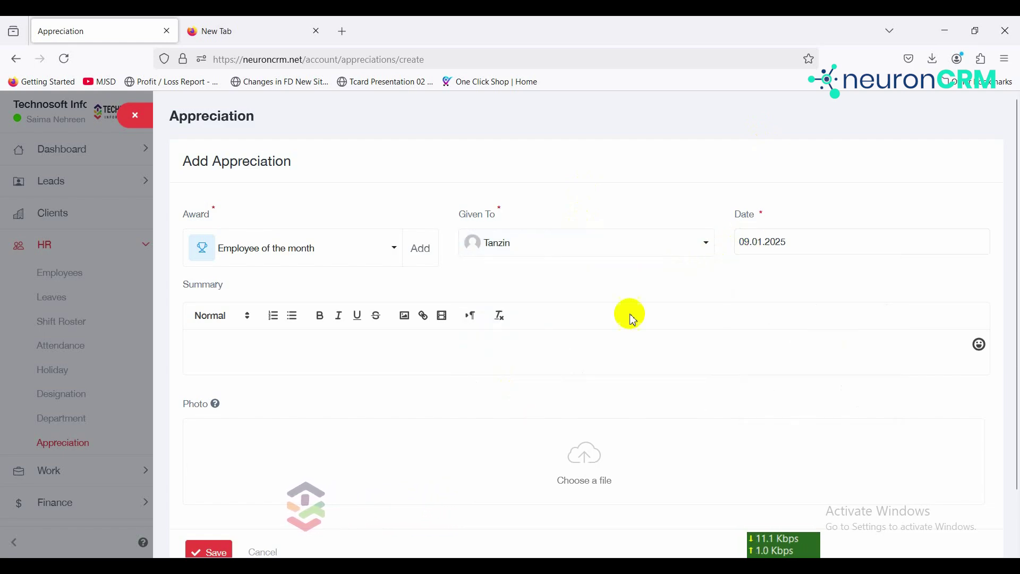
left_click(617, 342)
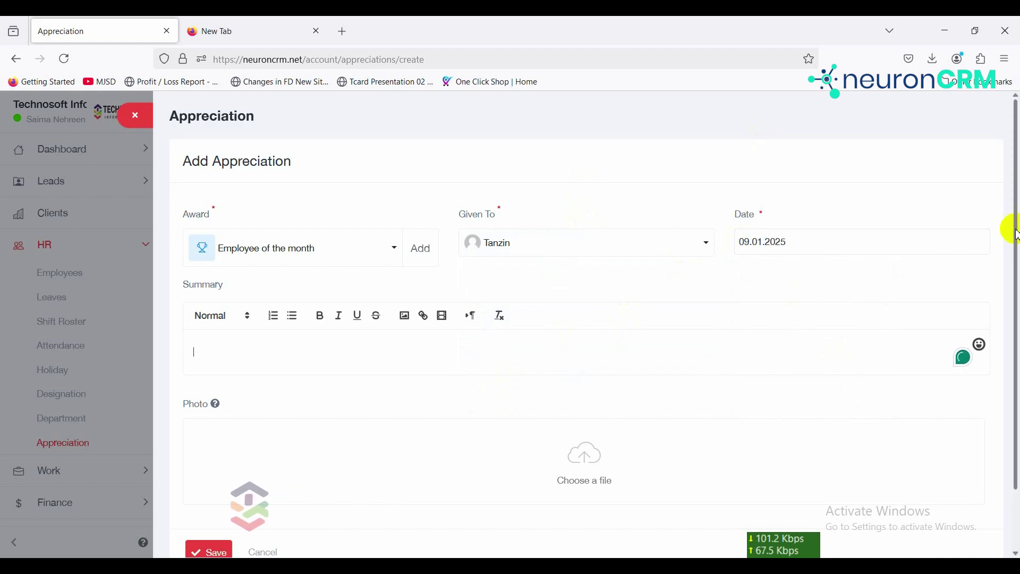
left_click_drag(1014, 234, 1010, 287)
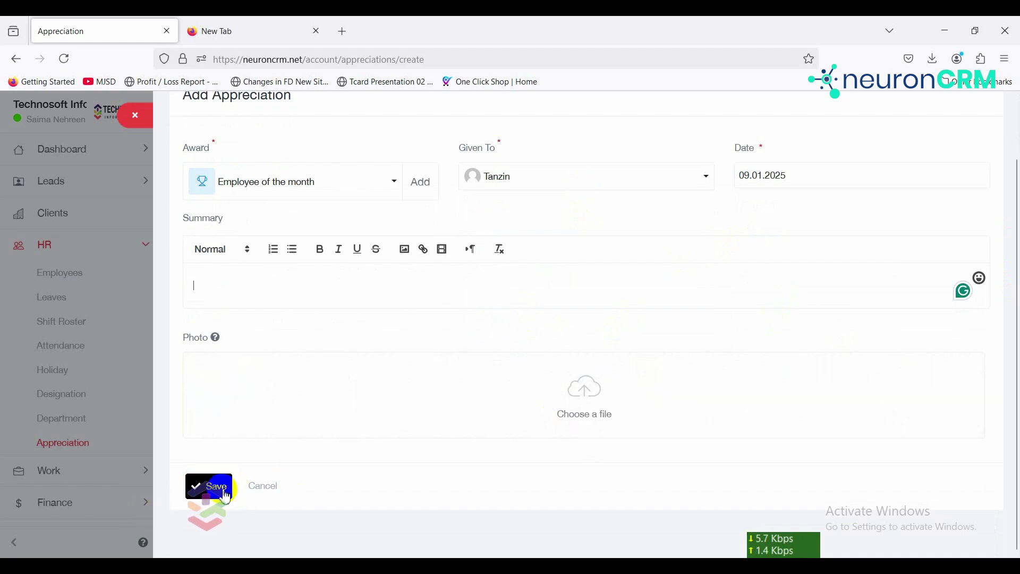
Step: Save the Employee of the month appreciation, glance at its row actions, then export the appreciations list
left_click(222, 491)
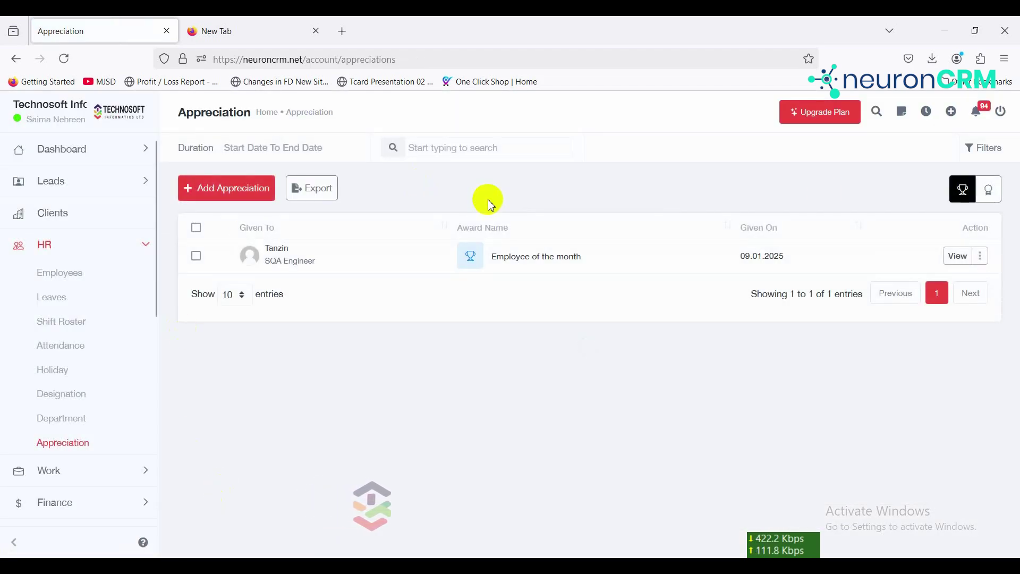
left_click(984, 259)
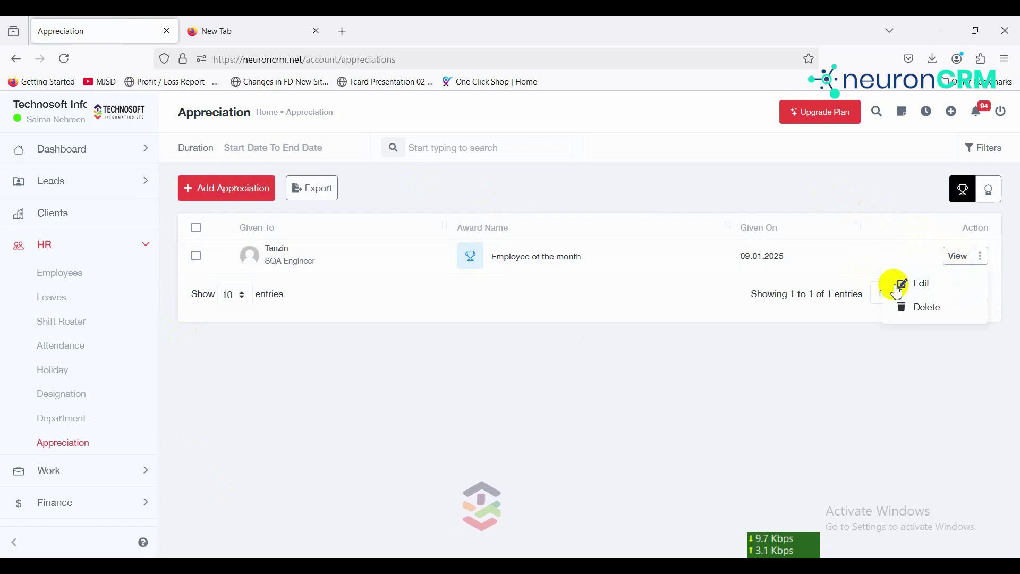
left_click(511, 200)
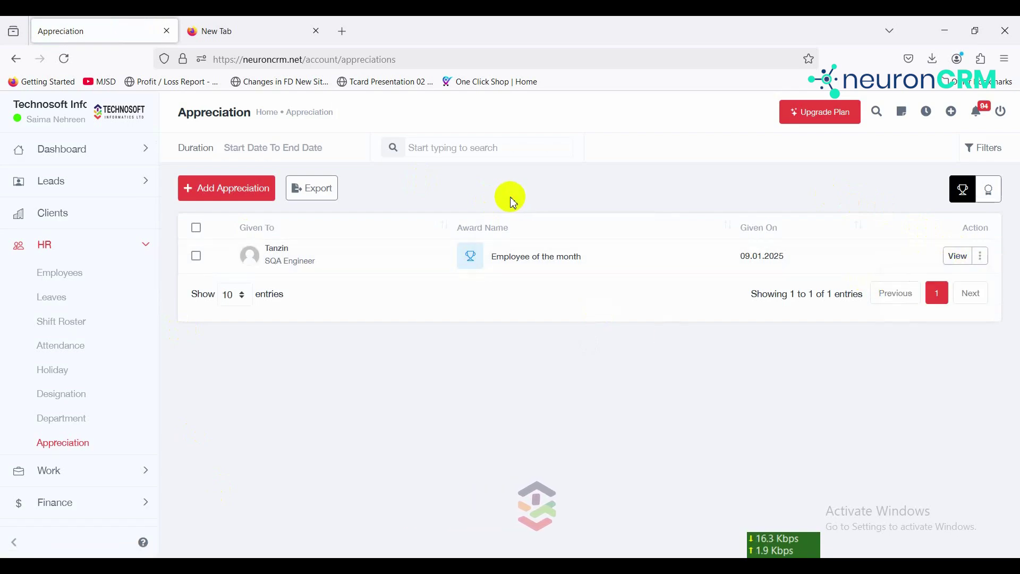
left_click(329, 198)
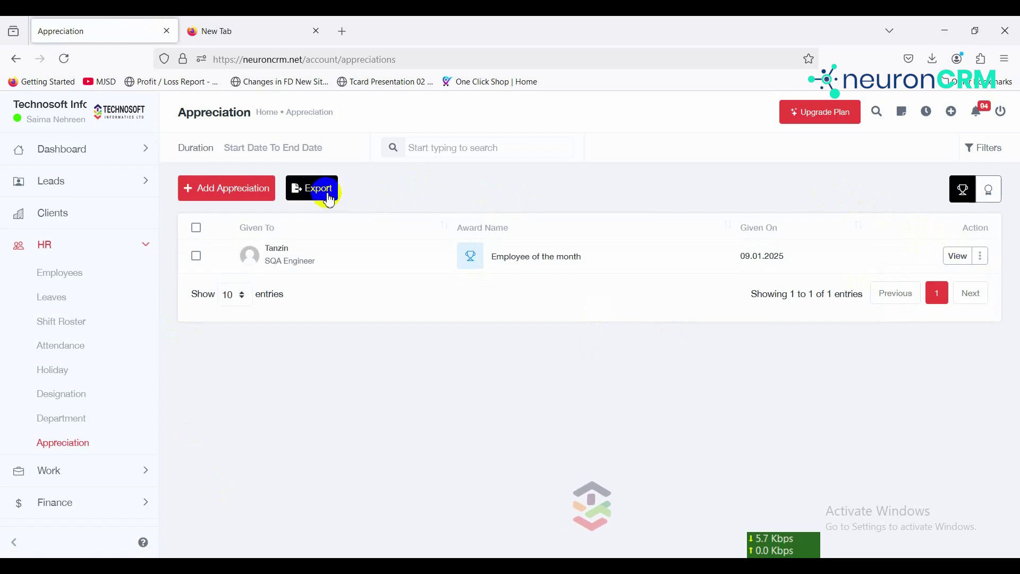